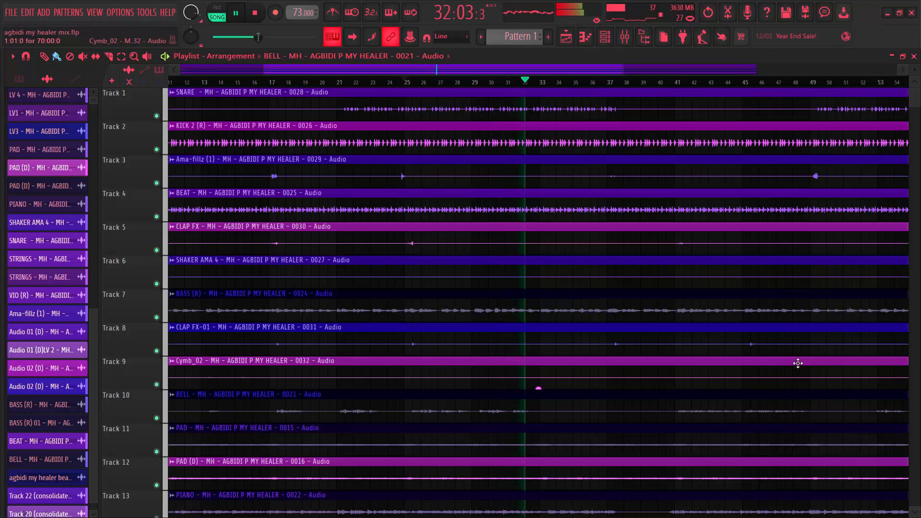
Look over the playlist tracks and the mixer while the full arrangement plays, then stop playback and return to the playlist
scroll(736, 281, "down", 4)
scroll(734, 283, "down", 5)
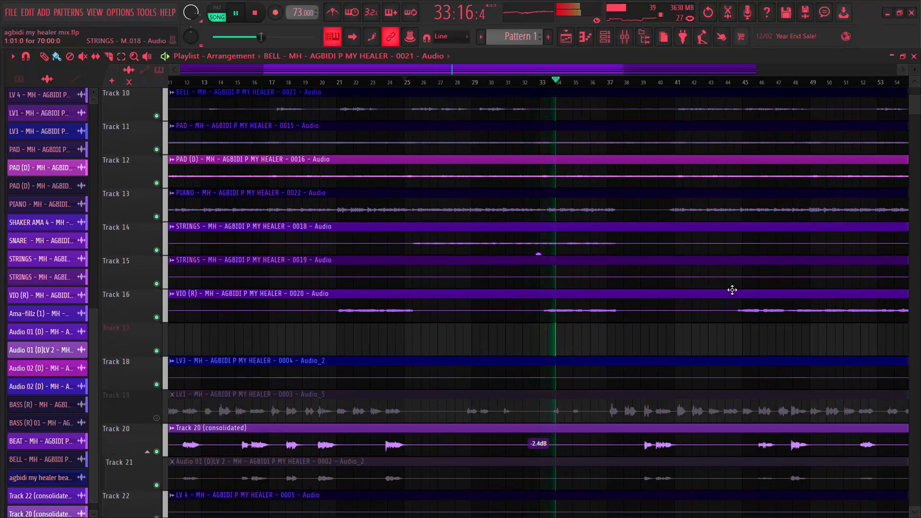
scroll(732, 289, "up", 8)
scroll(732, 289, "up", 2)
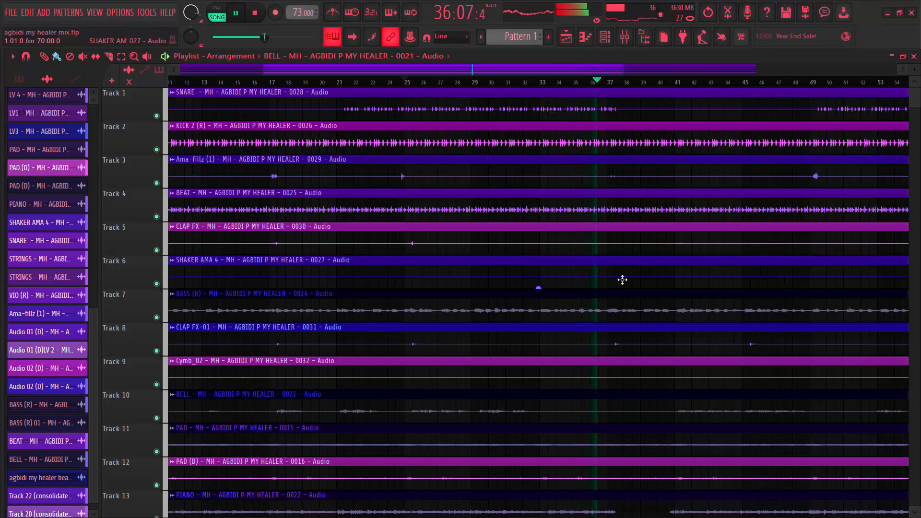
left_click(623, 38)
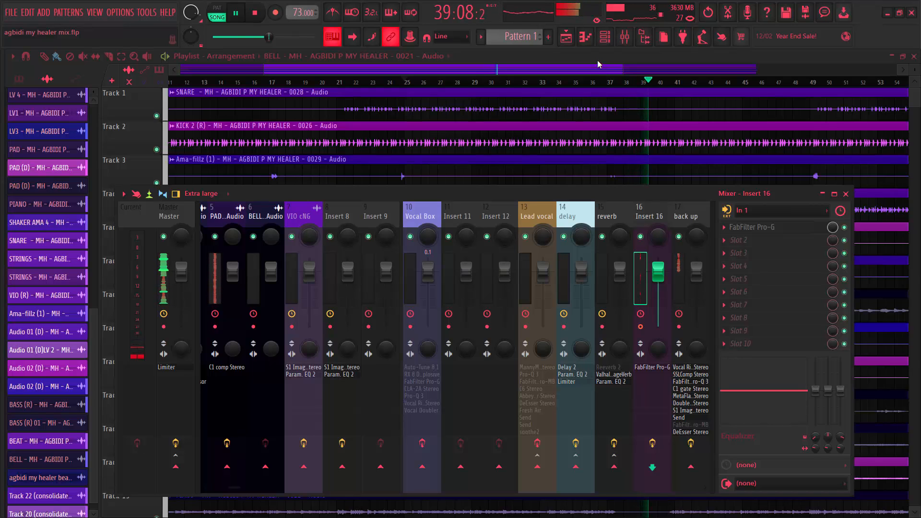
key("space")
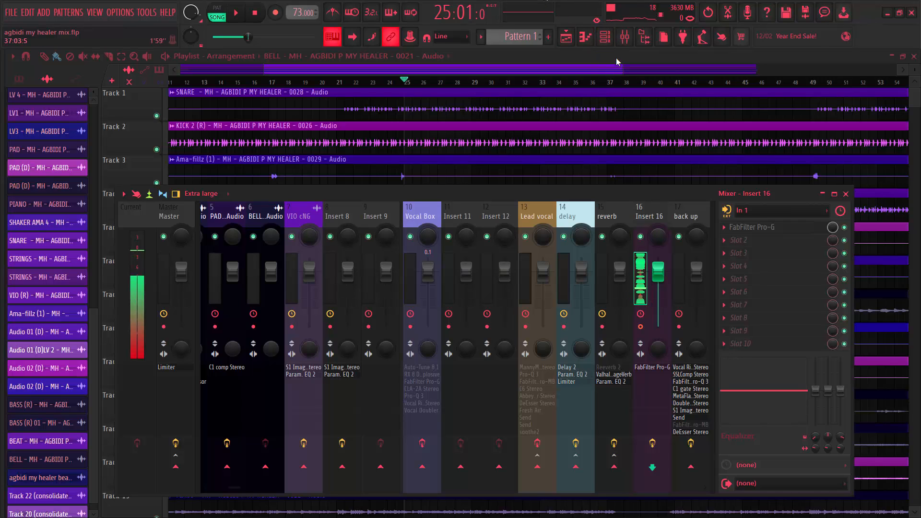
key("F9")
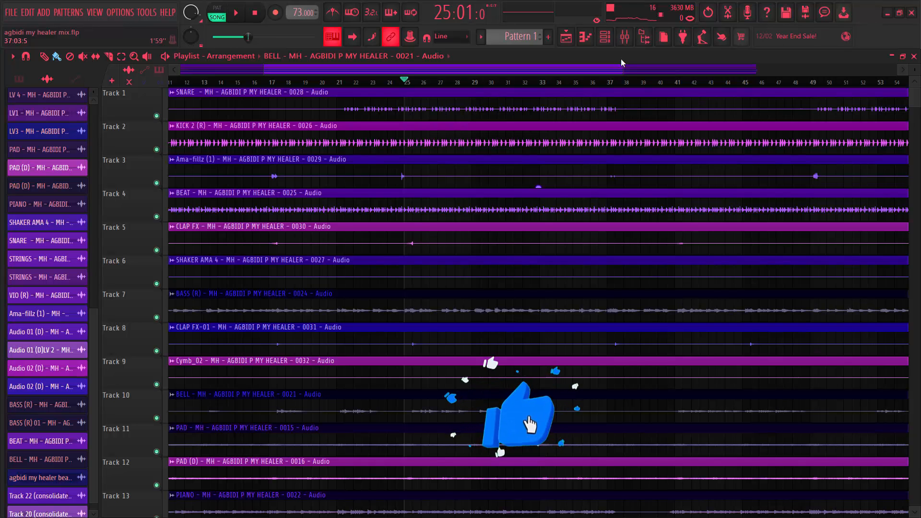
Mute the background vocal tracks, Track 26 to Track 32, in the playlist
scroll(596, 191, "down", 5)
scroll(605, 234, "down", 7)
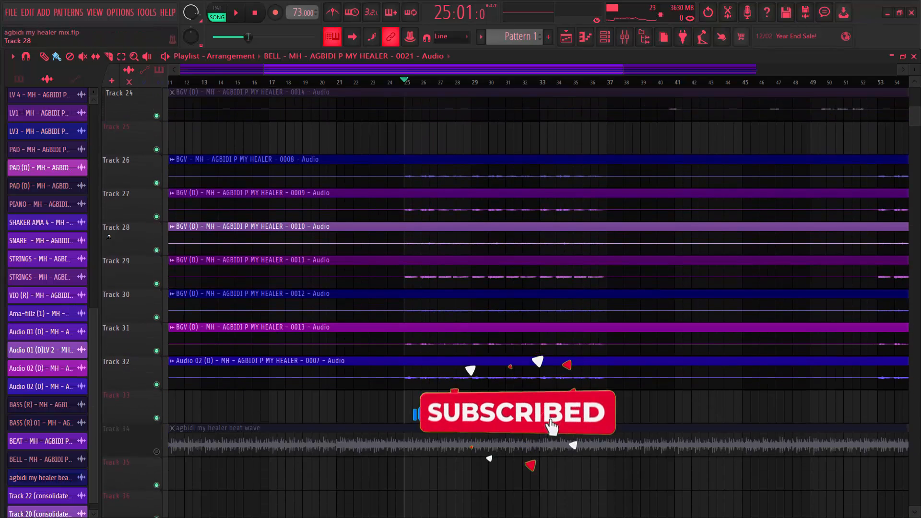
left_click(157, 217)
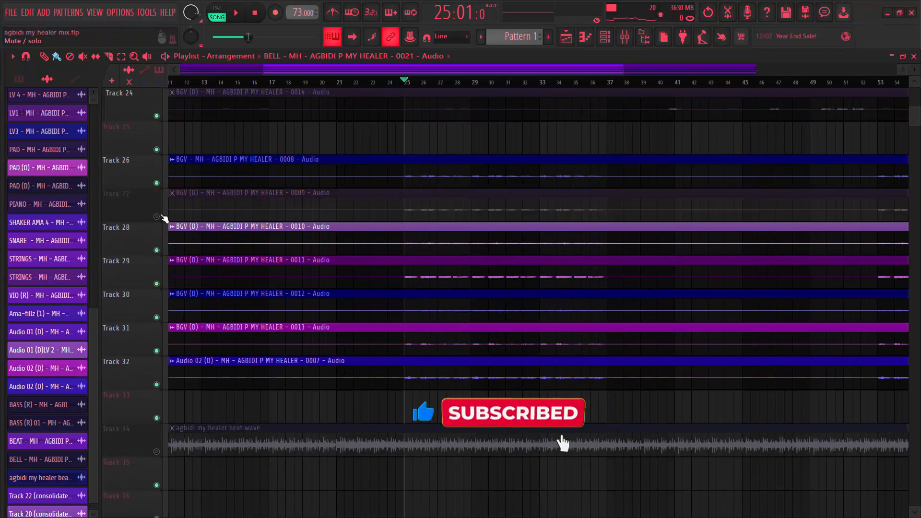
left_click(157, 183)
left_click(156, 250)
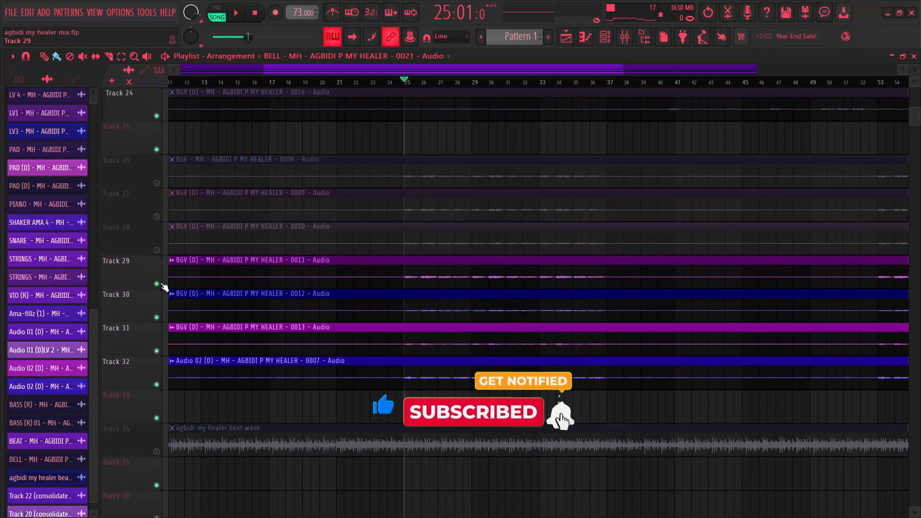
left_click(156, 284)
left_click(156, 317)
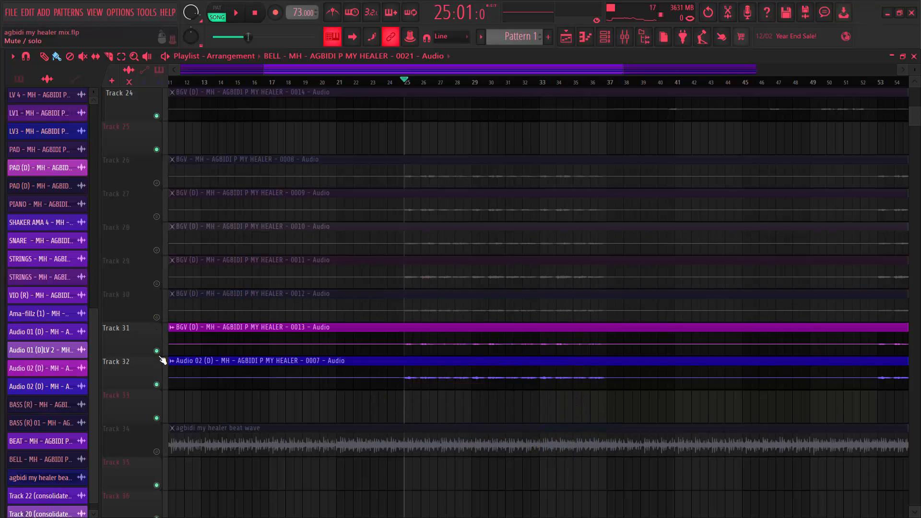
left_click(156, 350)
left_click(156, 385)
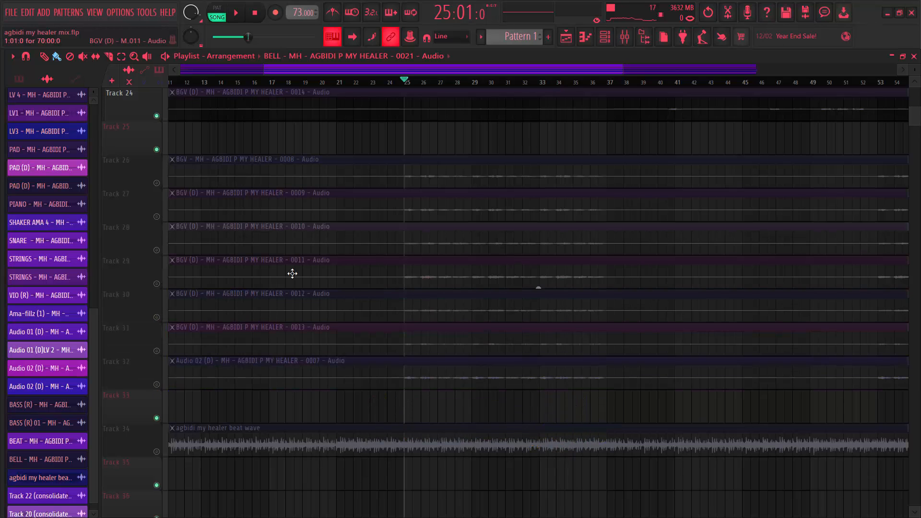
Play the arrangement from bar 25 to listen to it without the background vocals, and stop
scroll(652, 308, "up", 10)
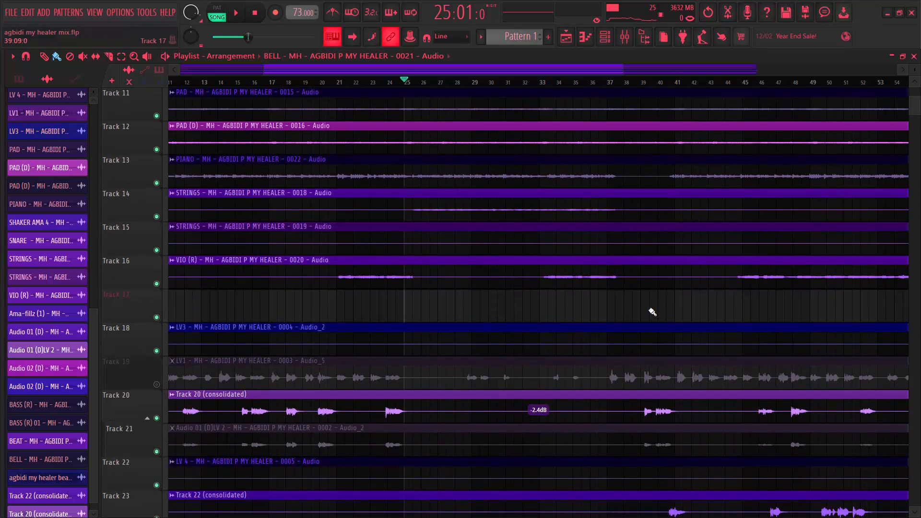
scroll(640, 319, "up", 8)
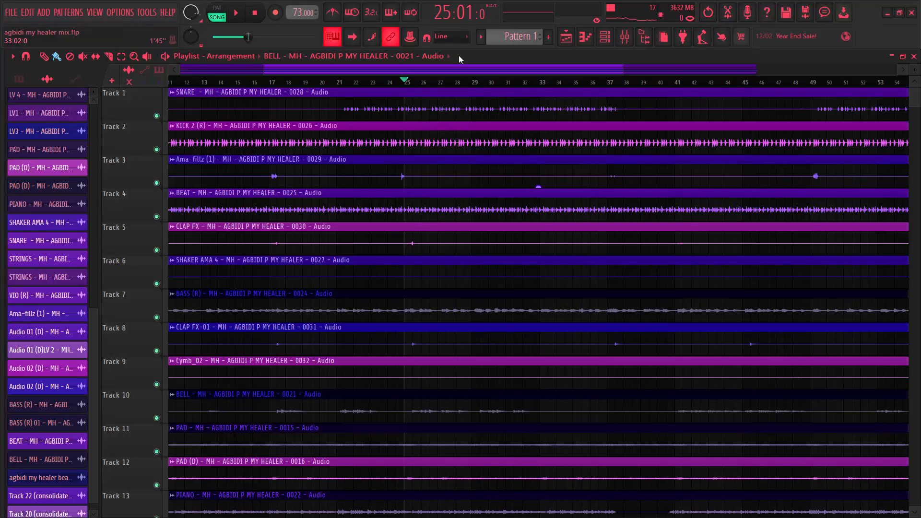
key("space")
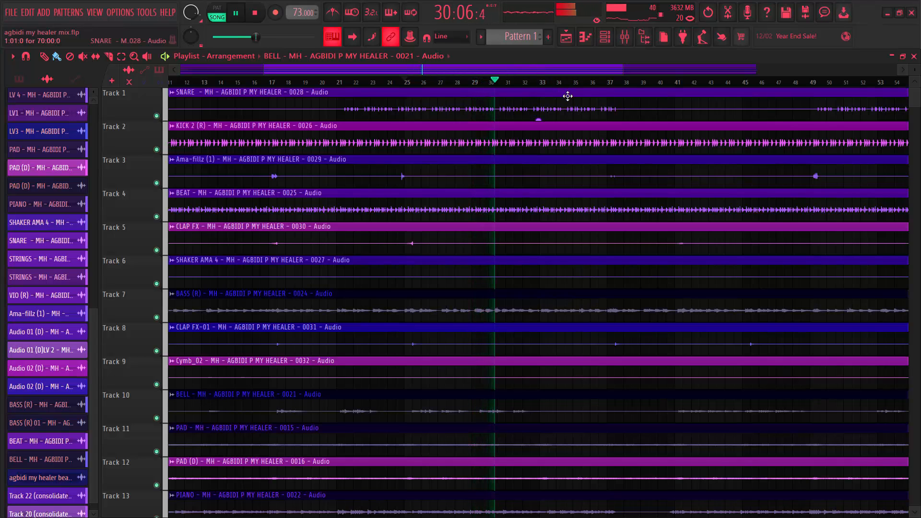
key("space")
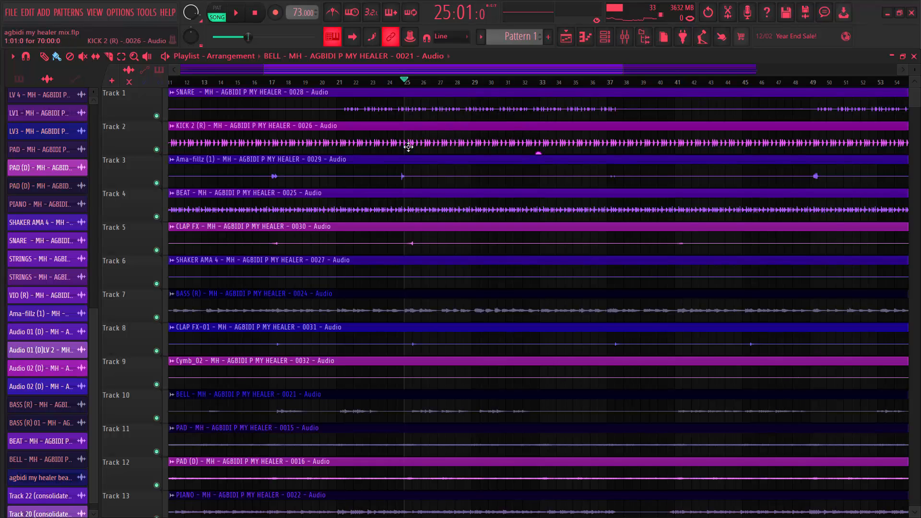
Mute the violin and strings tracks, Track 16, Track 15 and Track 14, keeping Track 14 at its normal height
scroll(399, 287, "down", 5)
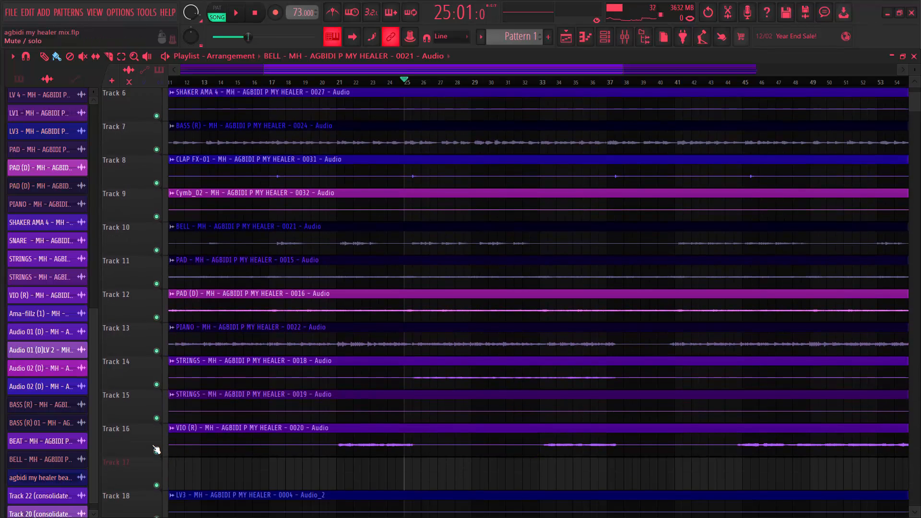
left_click_drag(157, 452, 162, 414)
left_click(154, 386)
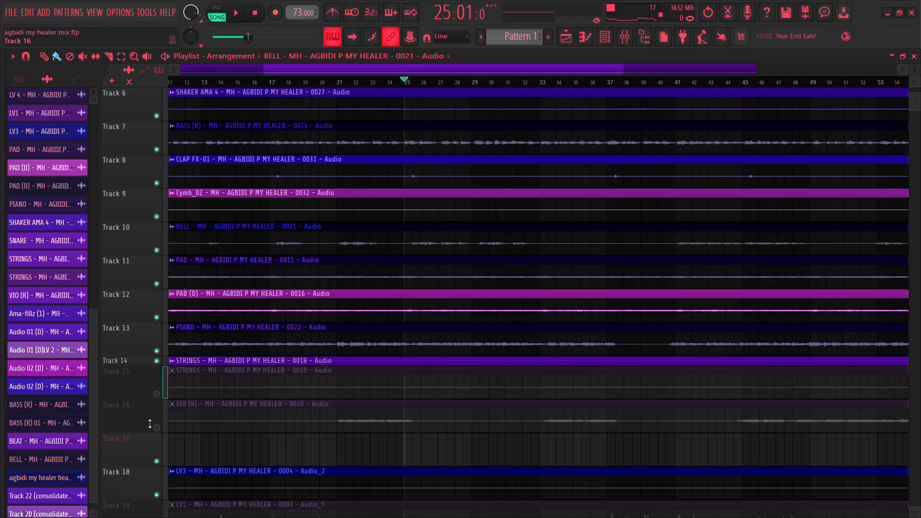
left_click(146, 365)
left_click(157, 385)
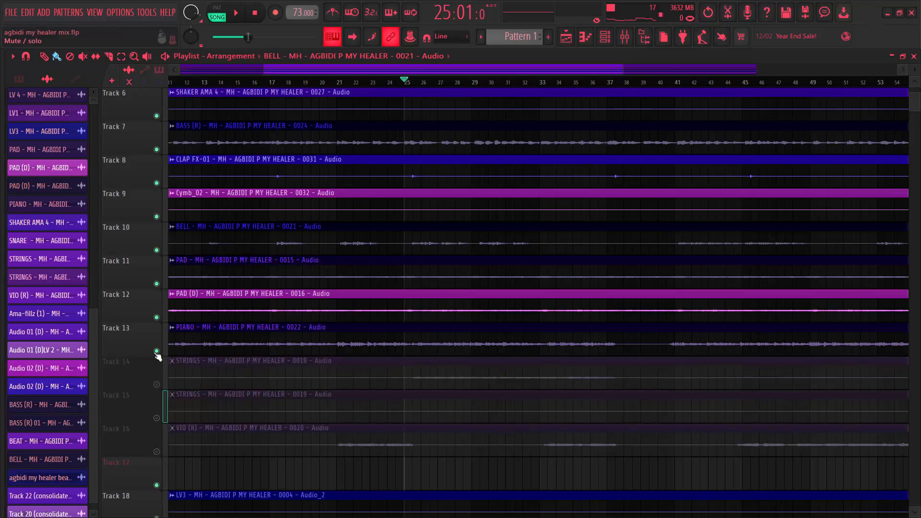
Mute Track 13 up to Track 7, from the piano and pads to the bell, cymbal, clap FX-01 and bass
left_click(156, 351)
left_click(155, 317)
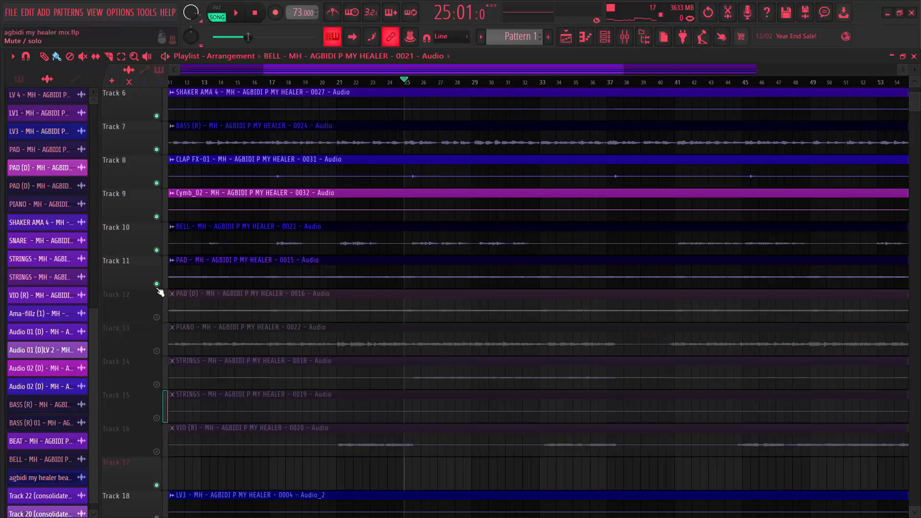
left_click(157, 283)
left_click(157, 250)
left_click(157, 217)
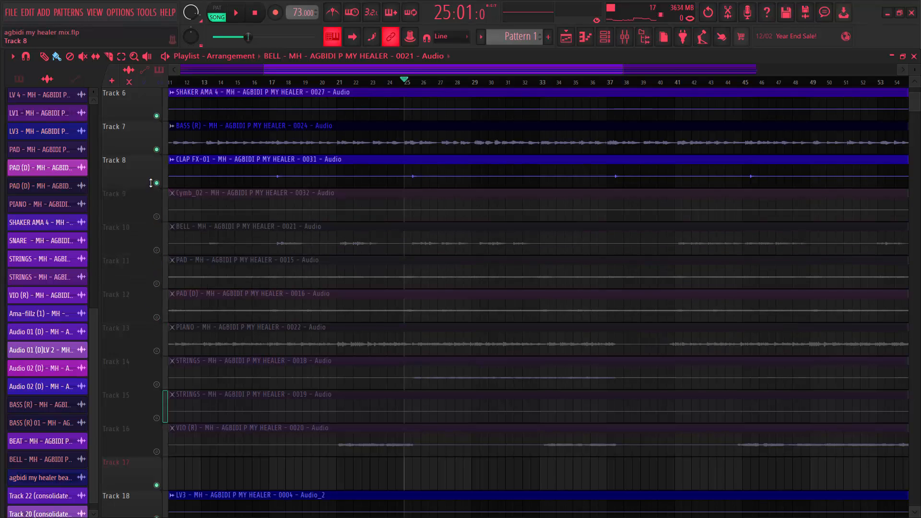
left_click(157, 183)
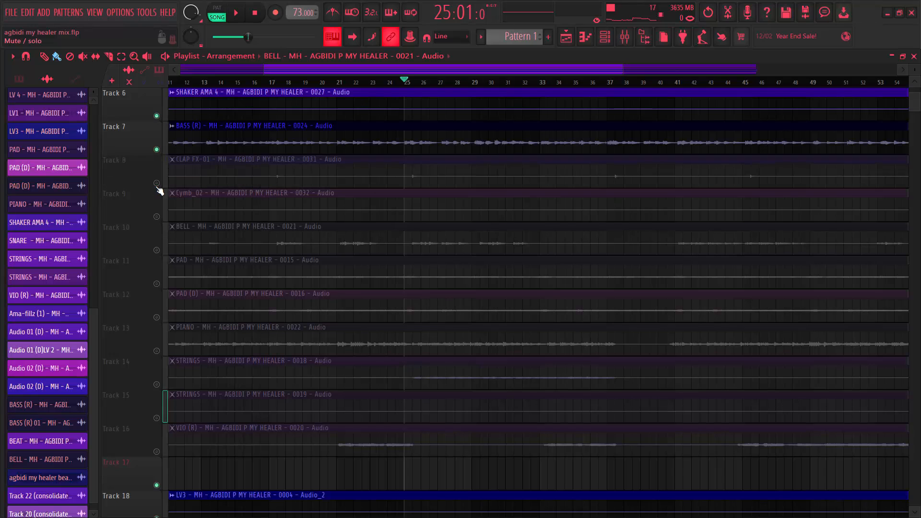
left_click(156, 149)
Mute Track 6 up to Track 2, leaving only the snare on Track 1 active among the instrument tracks
scroll(158, 156, "up", 5)
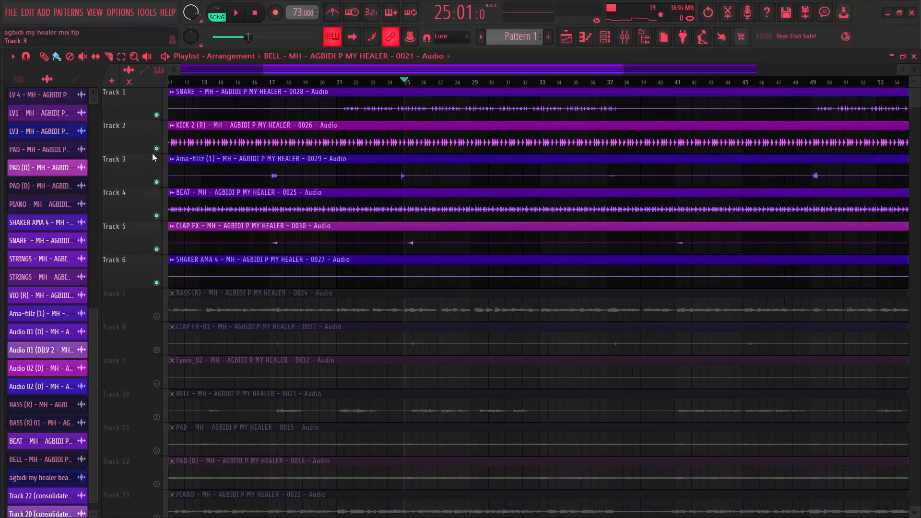
left_click(154, 283)
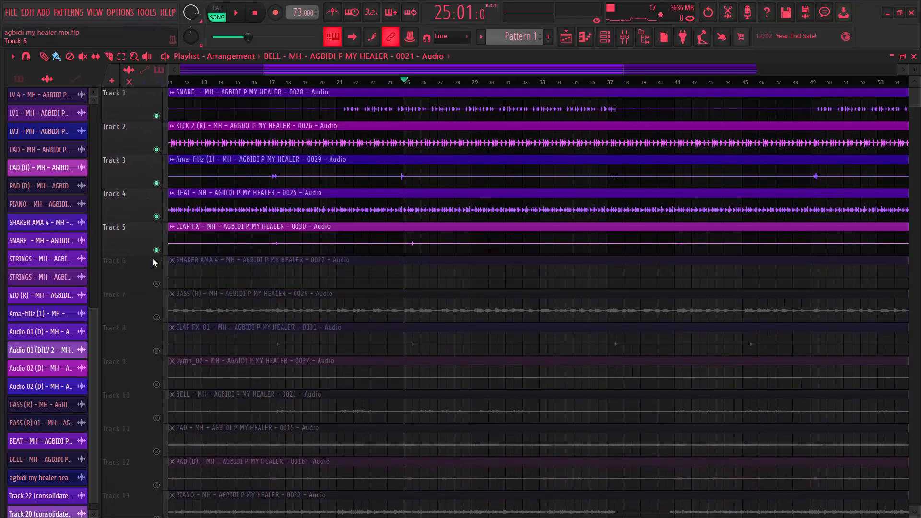
left_click(157, 250)
left_click(156, 217)
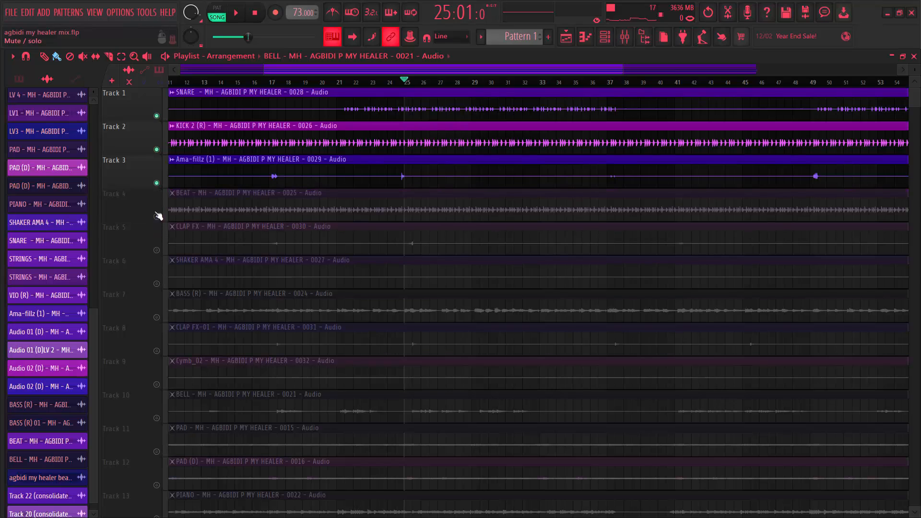
left_click(157, 183)
left_click(157, 149)
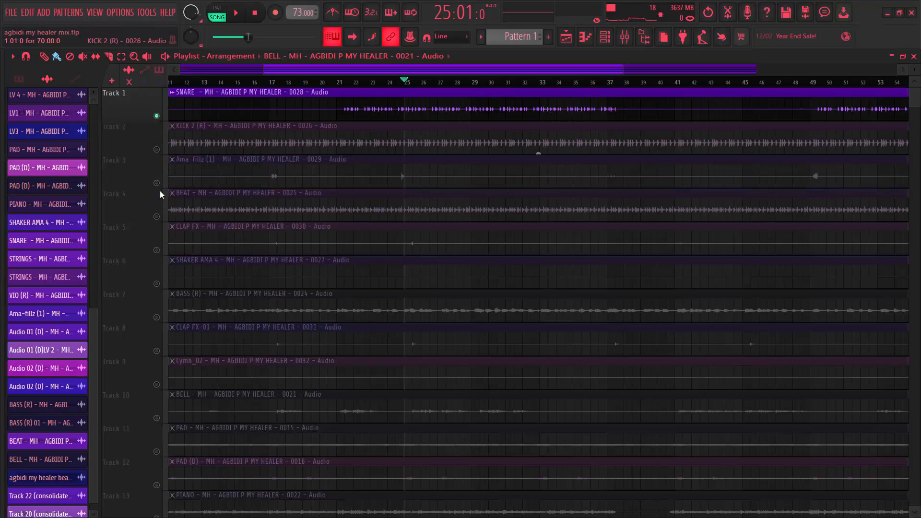
Play the snare from bar 25 and watch the levels on the first inserts of the mixer, then stop playback
key("space")
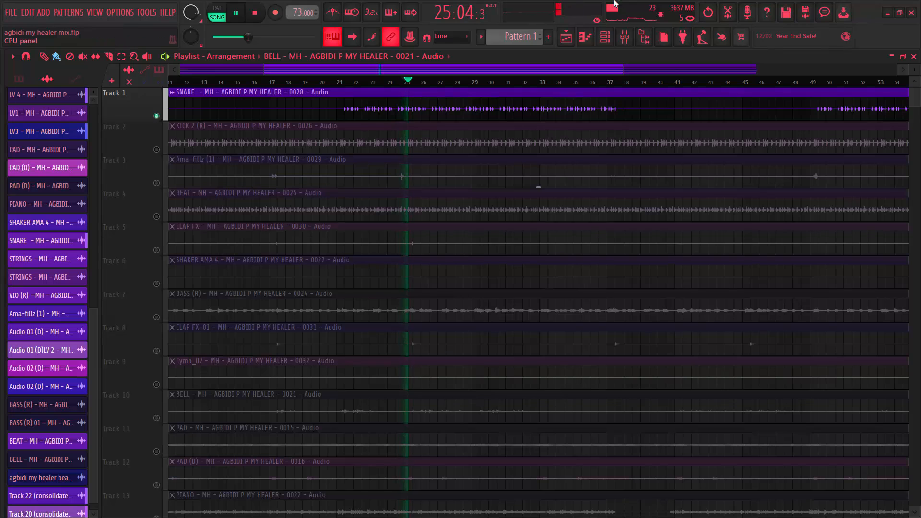
left_click(625, 39)
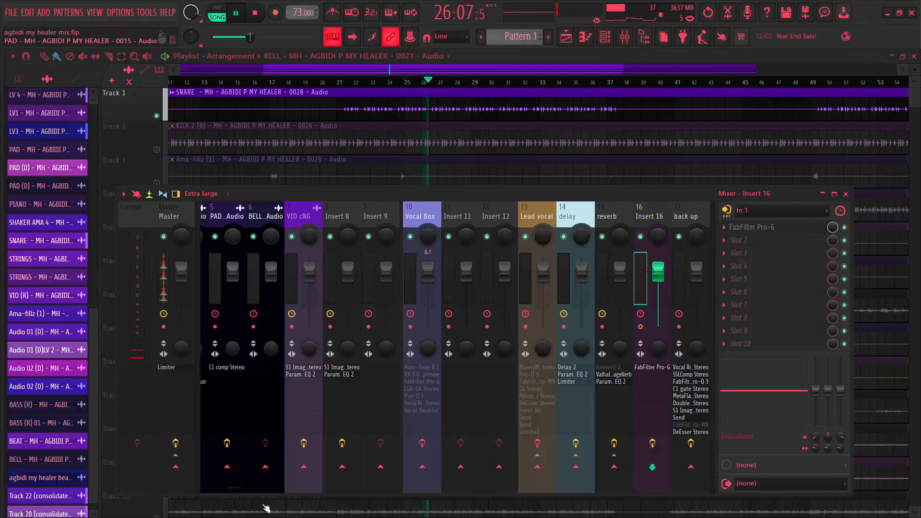
left_click_drag(234, 489, 201, 490)
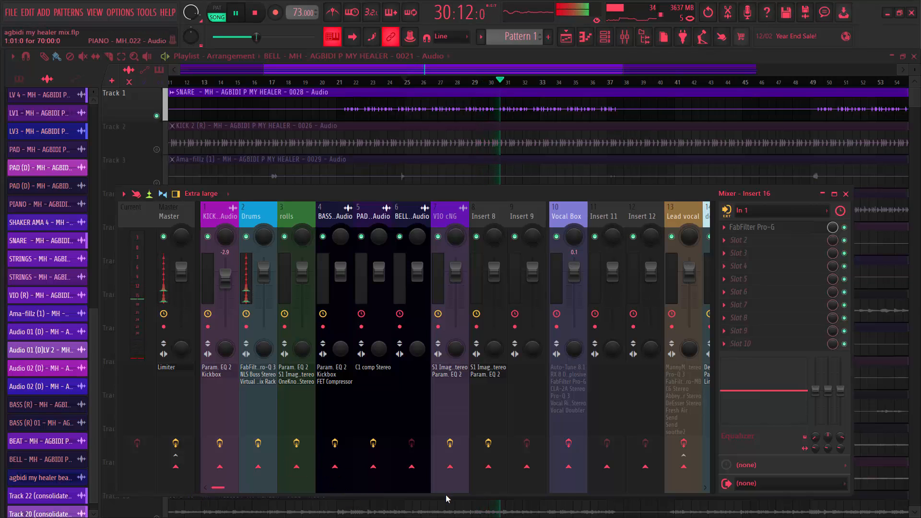
key("space")
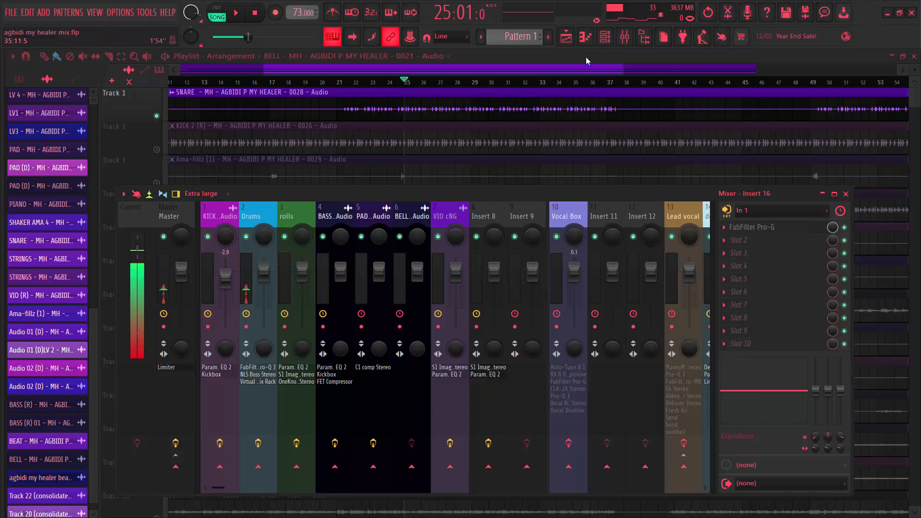
Open the SNARE clip's channel settings and check its routing to the Drums insert in the mixer
left_click(391, 92)
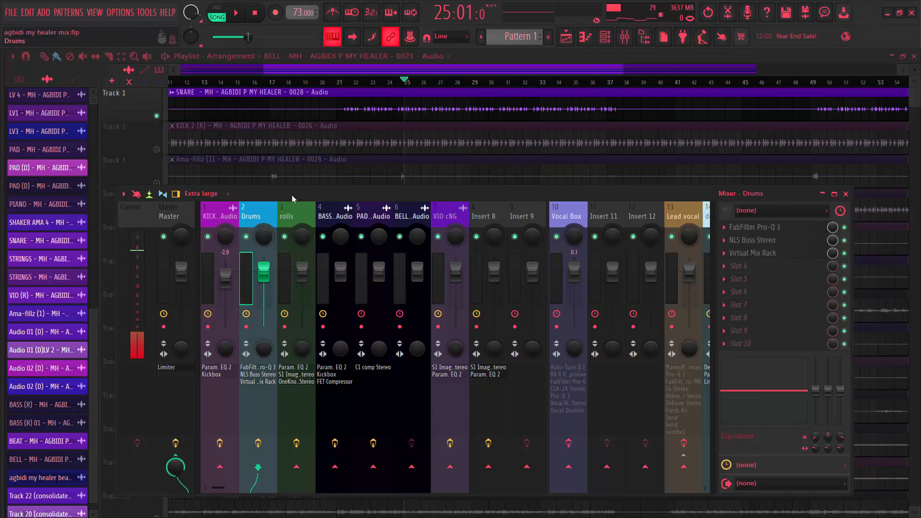
double_click(392, 98)
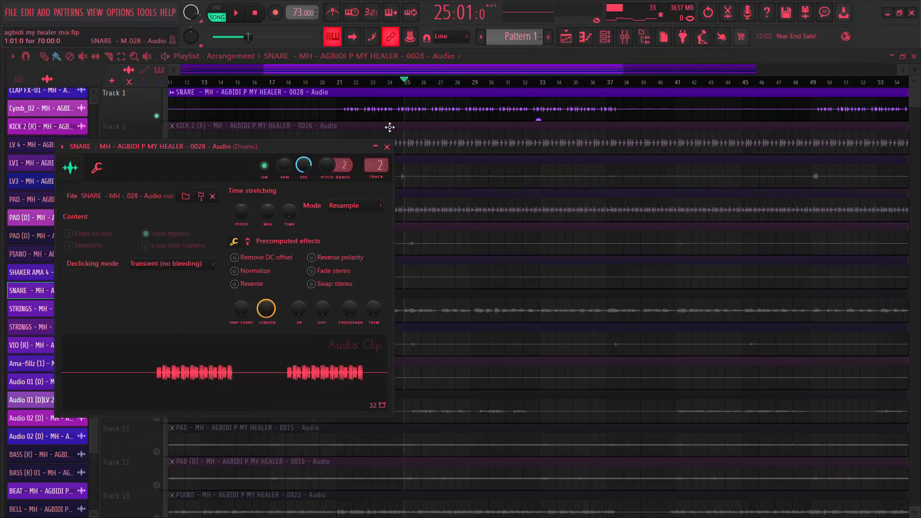
left_click(625, 37)
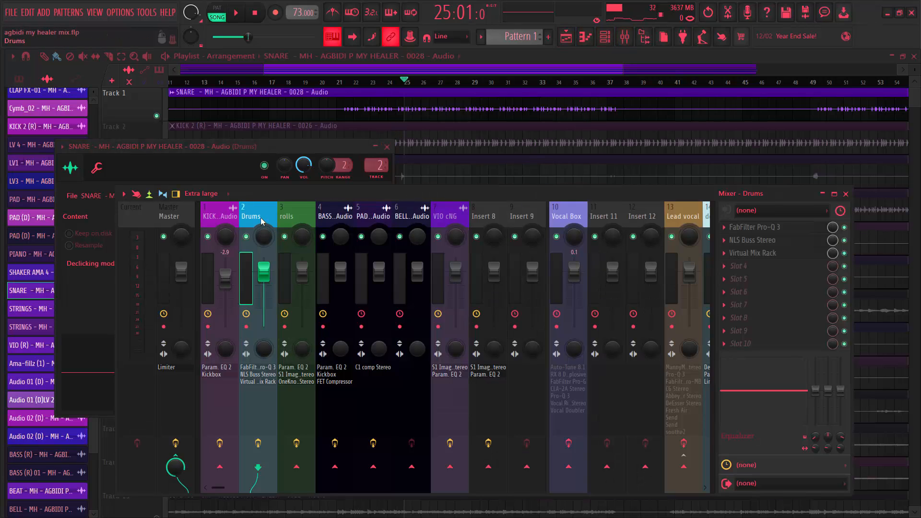
Bypass all effects on the Drums insert, close the SNARE channel settings, and play the dry snare from bar 25
left_click(258, 443)
left_click(387, 146)
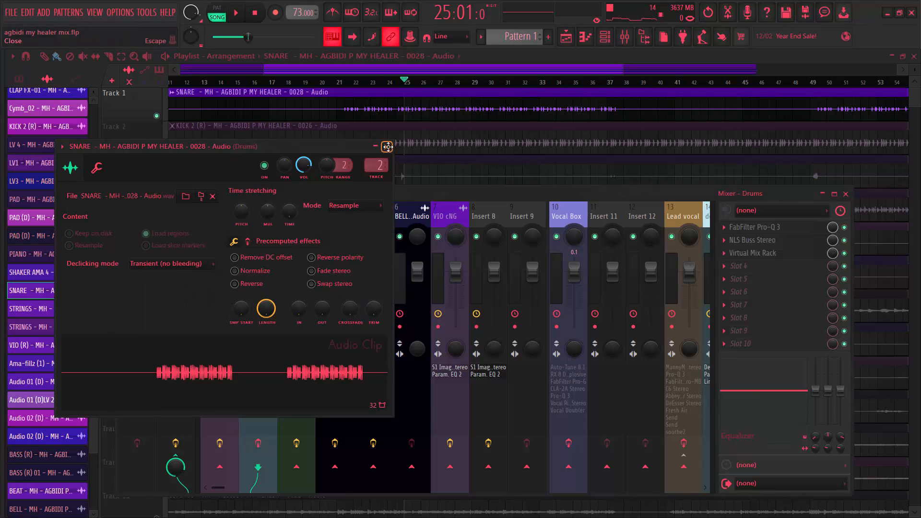
key("space")
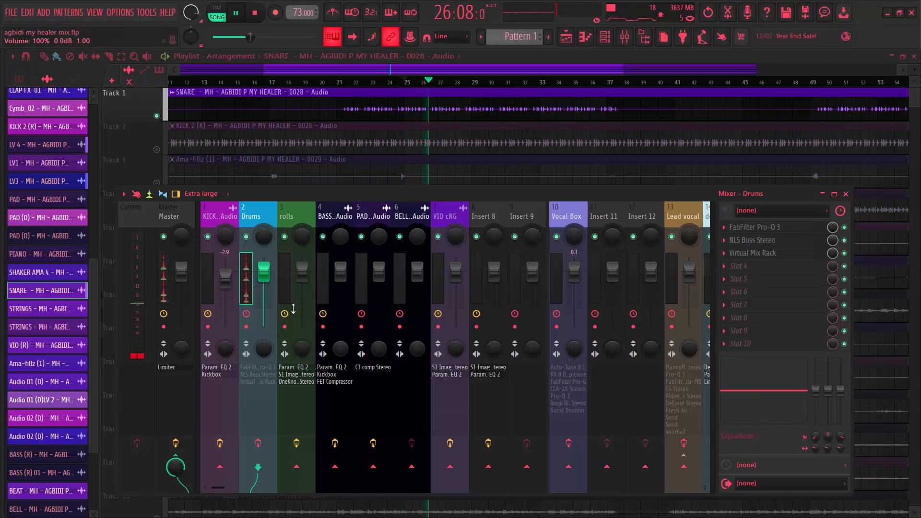
key("space")
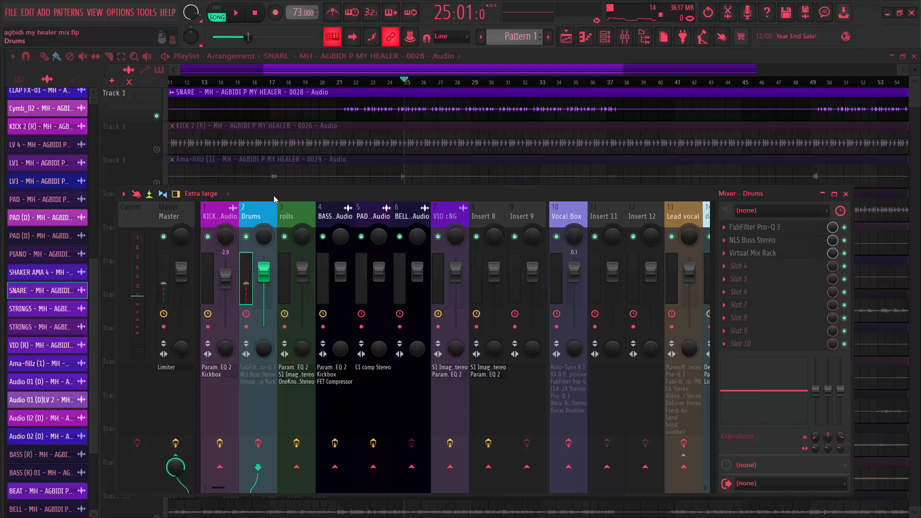
key("space")
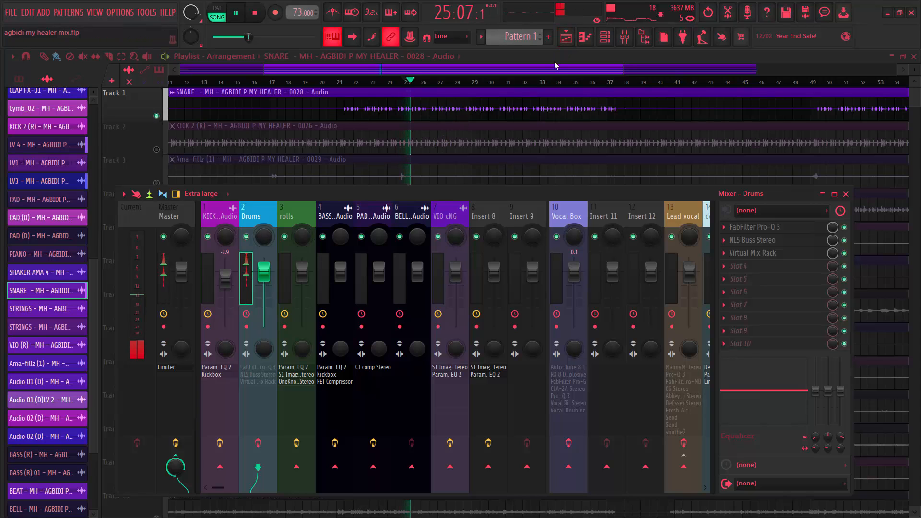
Try the KICK 2 on Track 2 with the snare, mute it again, and play the snare with the BEAT on Track 4 unmuted
key("space")
key("F9")
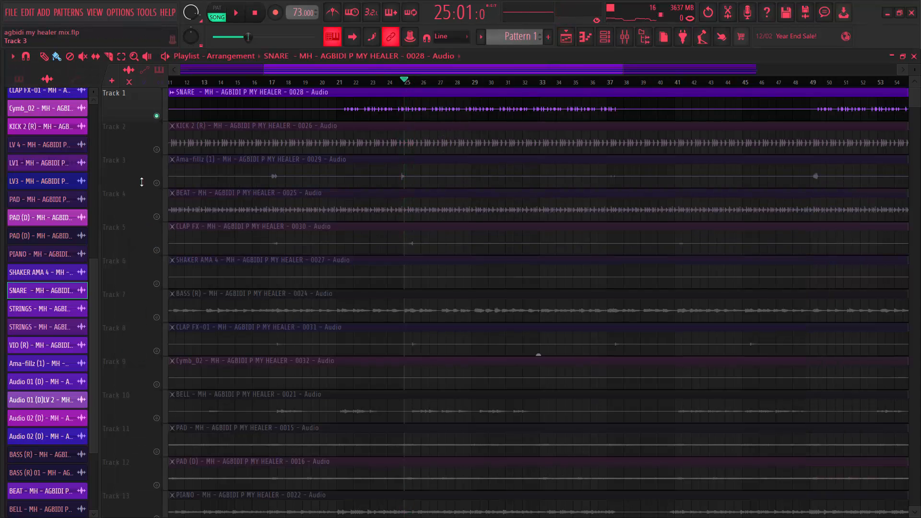
left_click(156, 149)
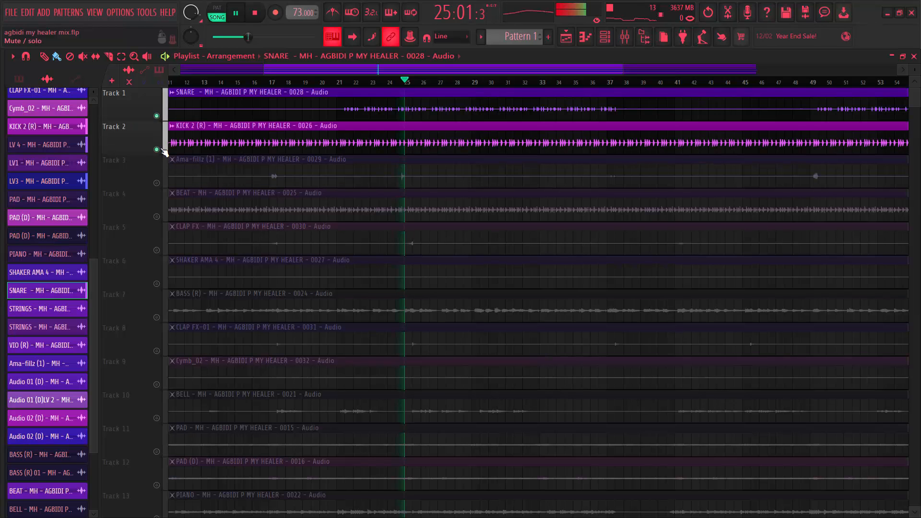
left_click(157, 150)
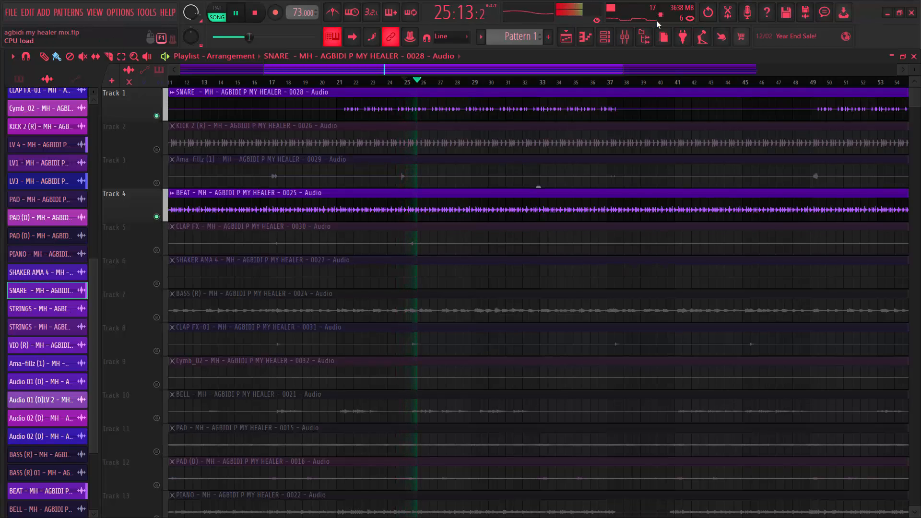
left_click(624, 36)
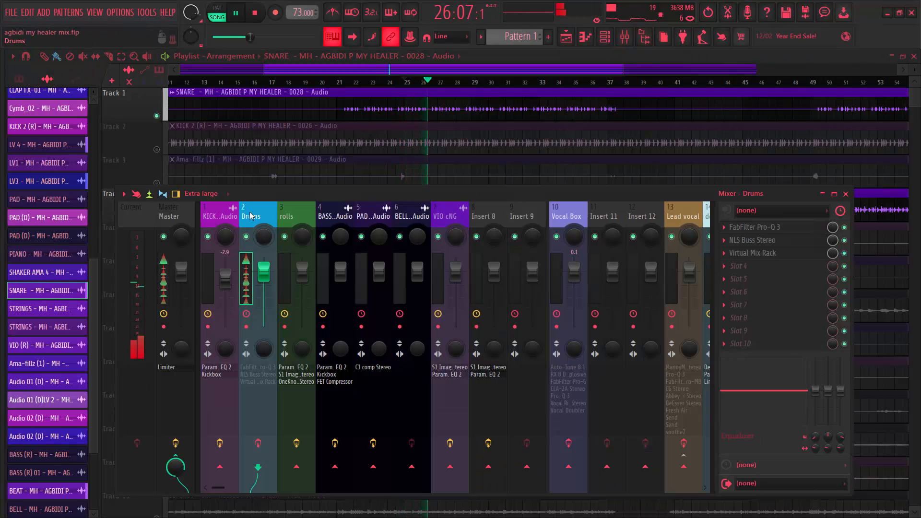
key("space")
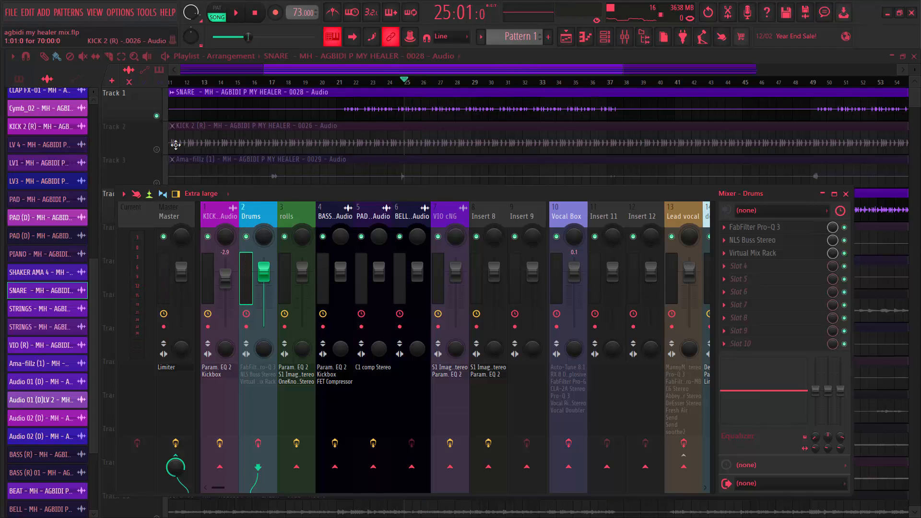
Mute the snare on Track 1, play the BEAT alone from bar 25 while checking its mixer levels, and stop playback
left_click(156, 117)
key("space")
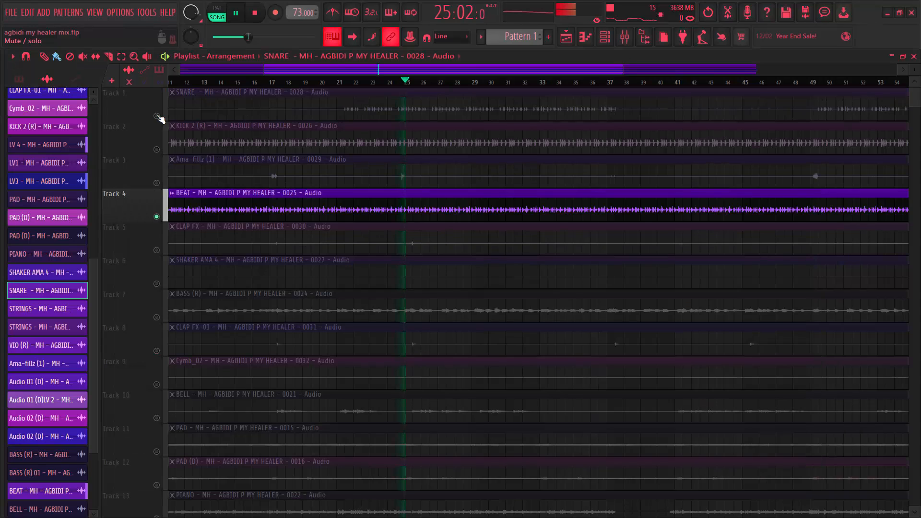
left_click(605, 40)
left_click(605, 38)
left_click(623, 38)
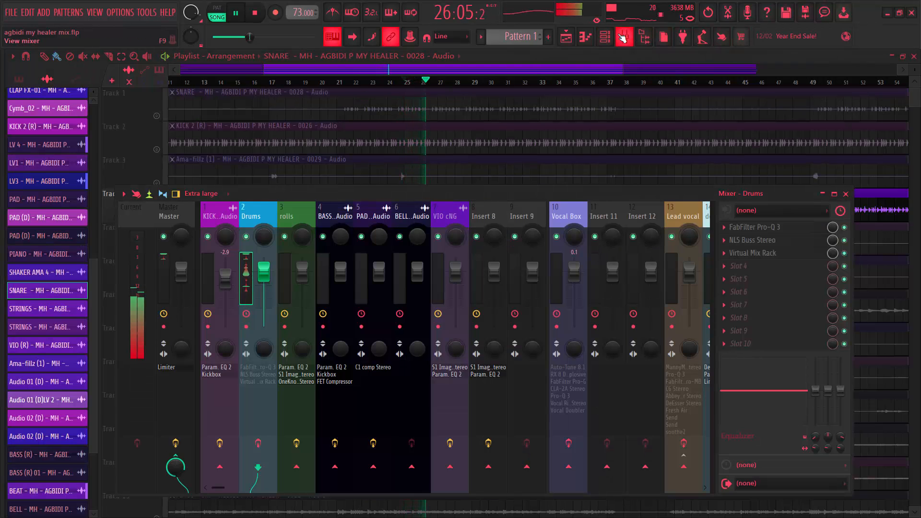
left_click(623, 38)
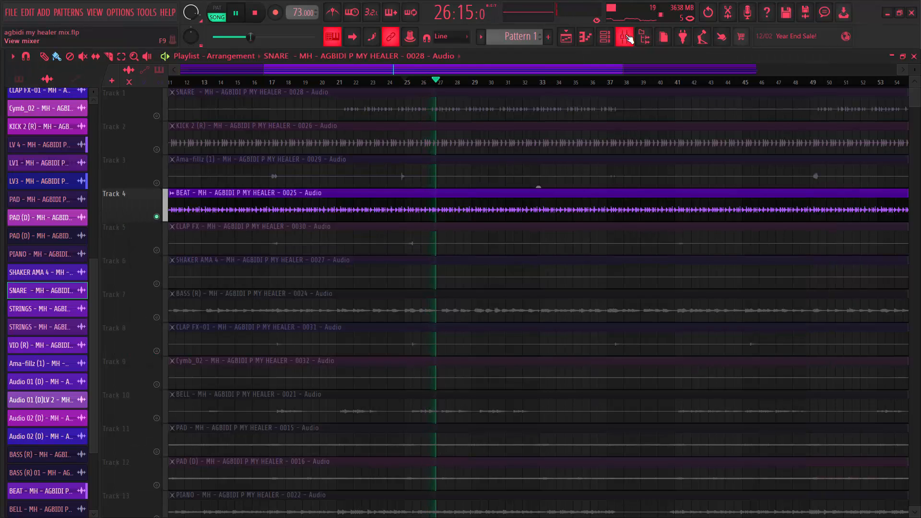
key("space")
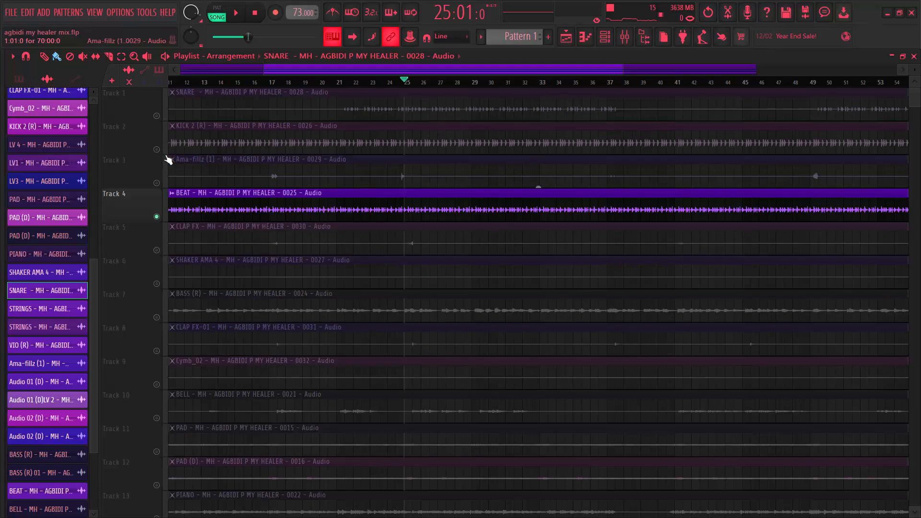
Unmute the snare on Track 1 and play it together with the BEAT from bar 25
left_click(156, 118)
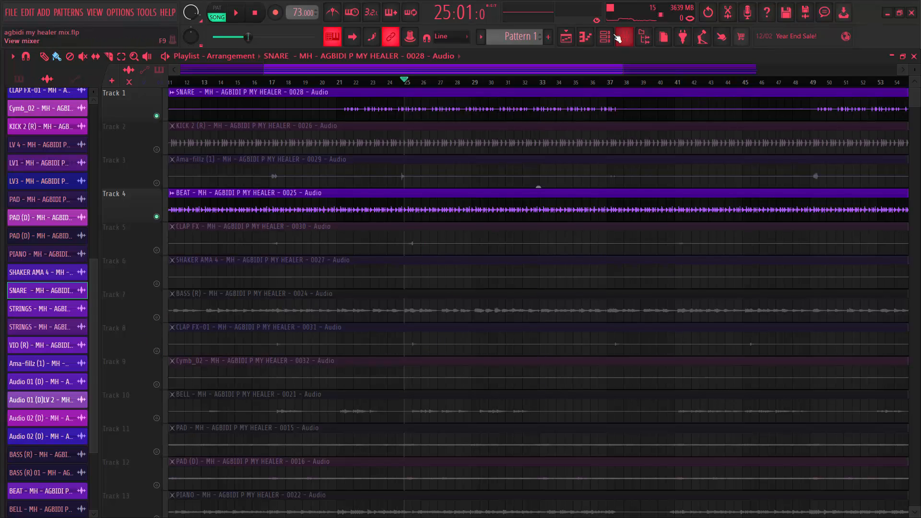
key("space")
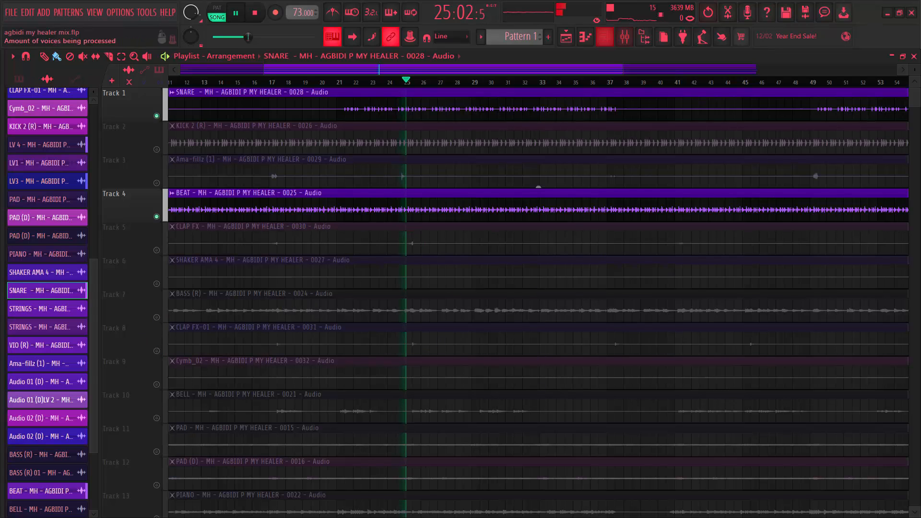
key("space")
Leave only FabFilter Pro-Q 3 active on the Drums insert, bypassing NLS Buss Stereo and Virtual Mix Rack, and show the EQ
left_click(624, 37)
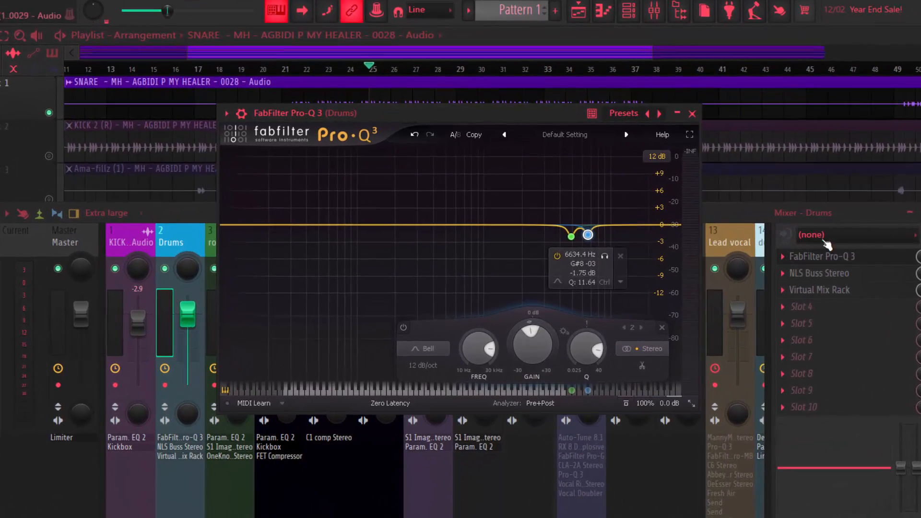
left_click(920, 294)
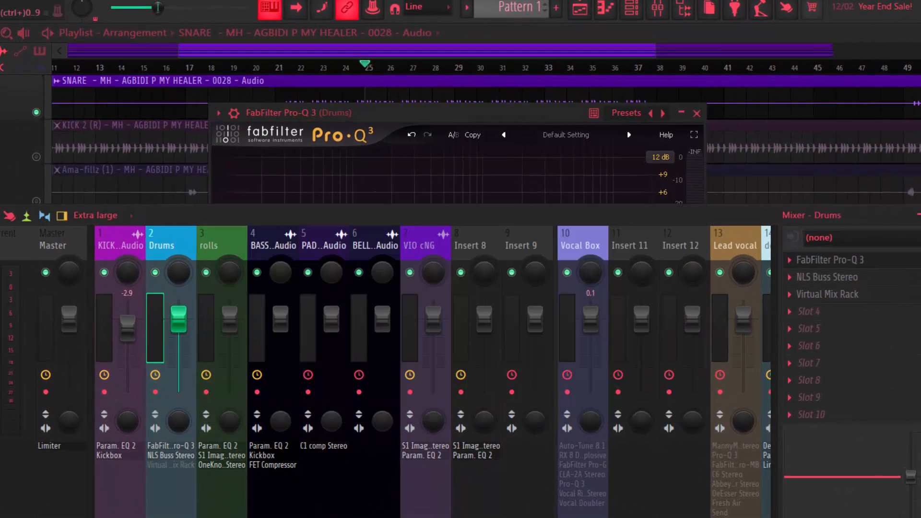
left_click(920, 277)
left_click(889, 266)
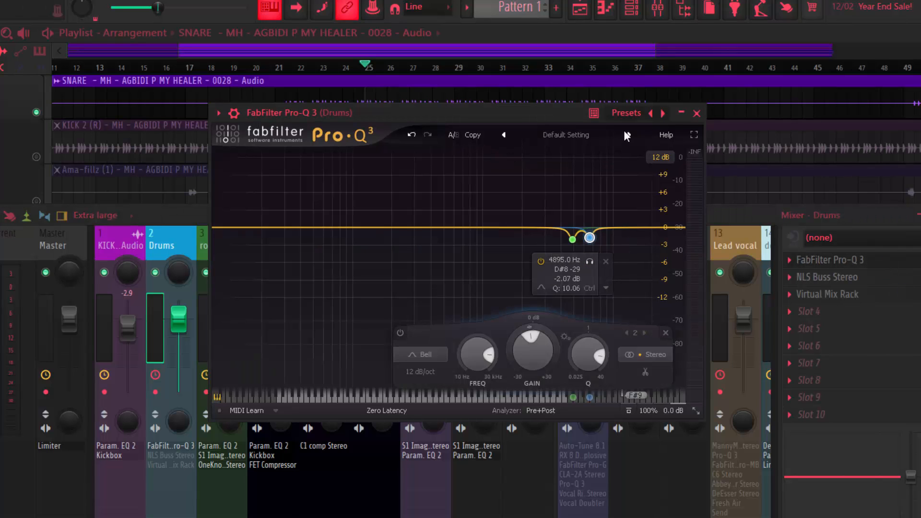
left_click_drag(530, 116, 504, 133)
Play the drums and briefly solo the 6634.4 Hz band of the EQ to hear the frequencies it cuts
mouse_move(542, 293)
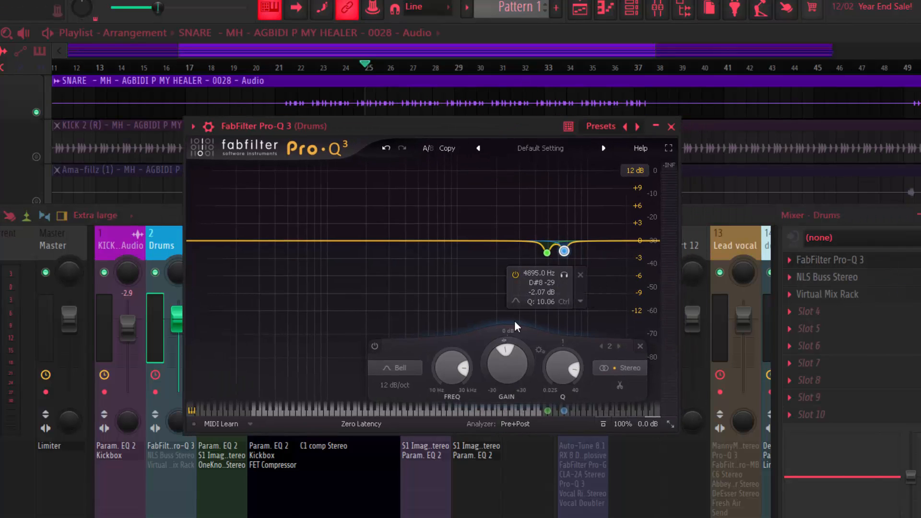
key("space")
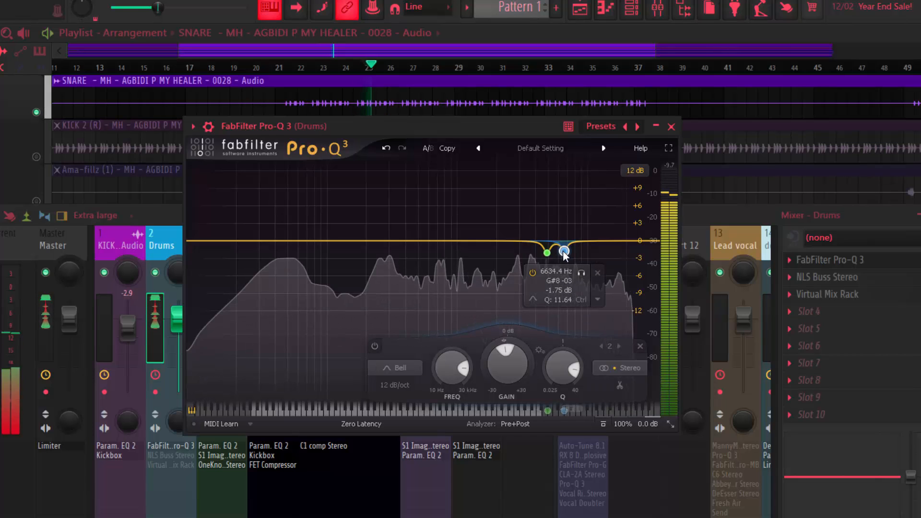
left_click(581, 272)
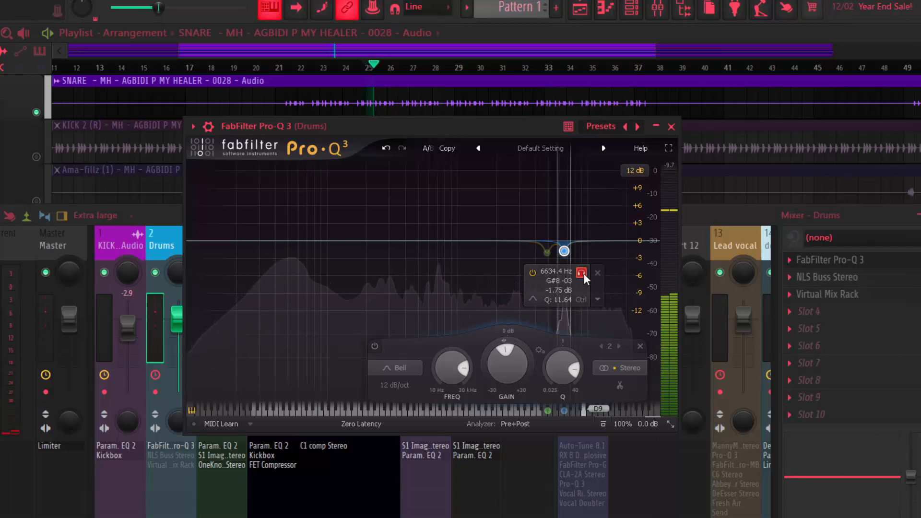
left_click(581, 273)
key("space")
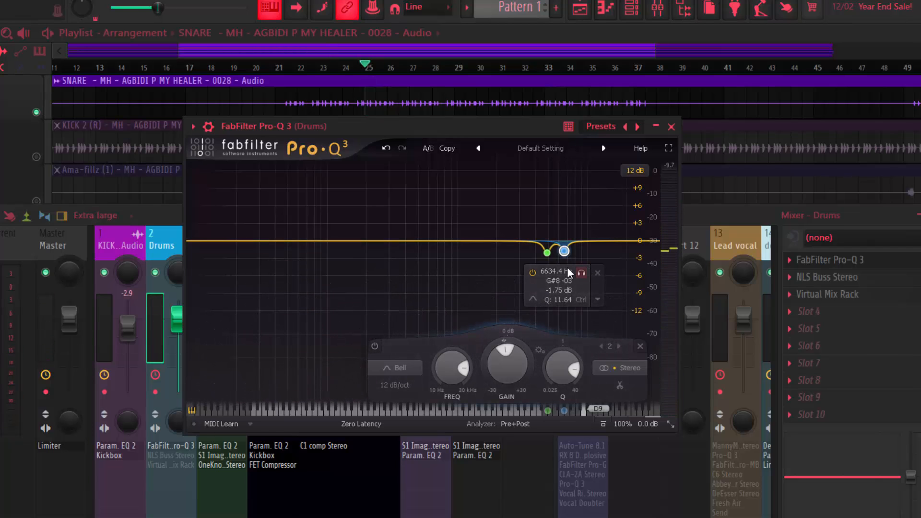
Select the 4895 Hz band of the EQ and solo it during playback, ending the solo and the playback
mouse_move(552, 258)
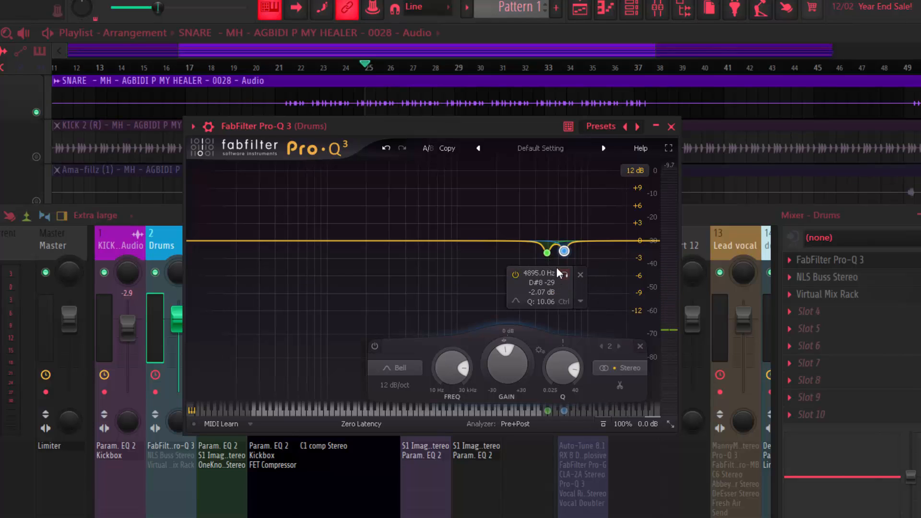
left_click(547, 253)
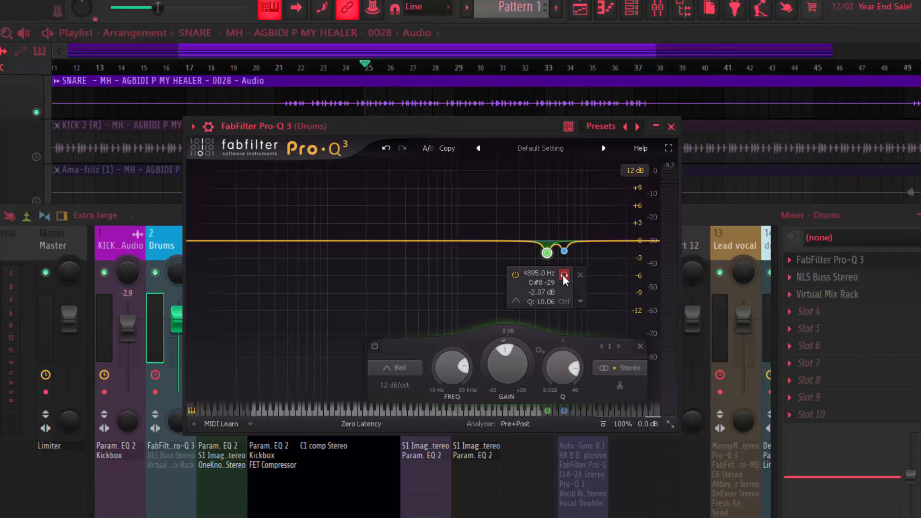
left_click(564, 274)
key("space")
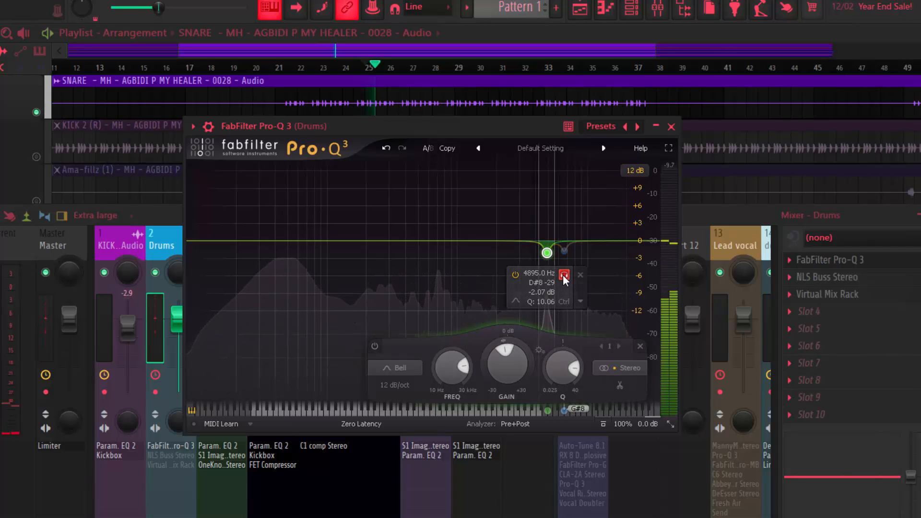
left_click(563, 275)
key("space")
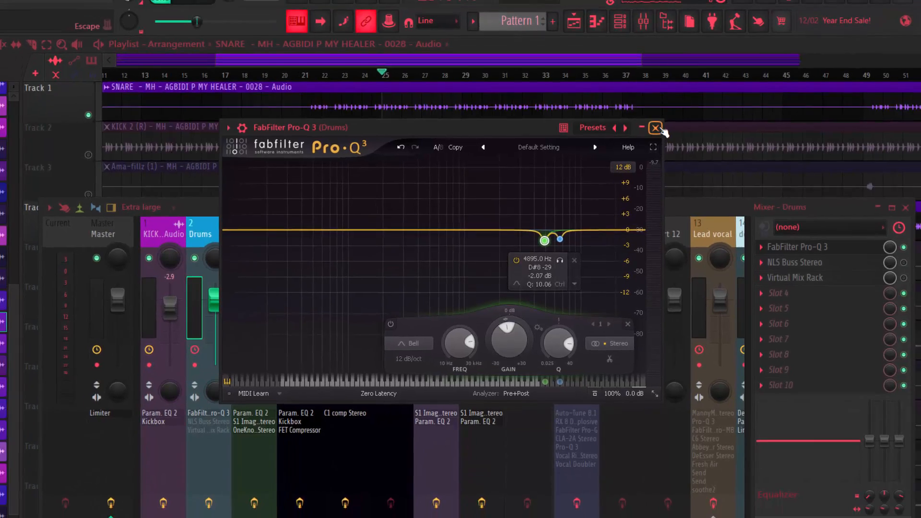
Close FabFilter Pro-Q 3, enable NLS Buss Stereo on the Drums insert, and open its interface
left_click(655, 127)
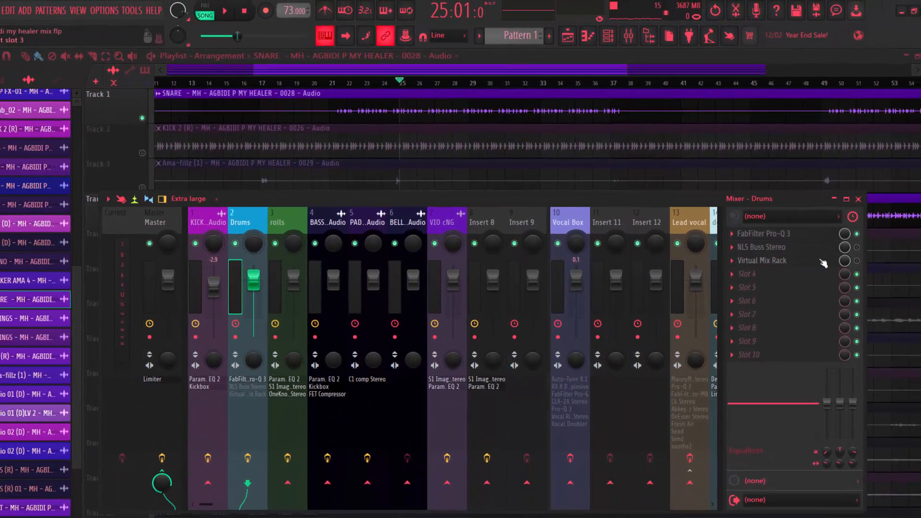
left_click(844, 243)
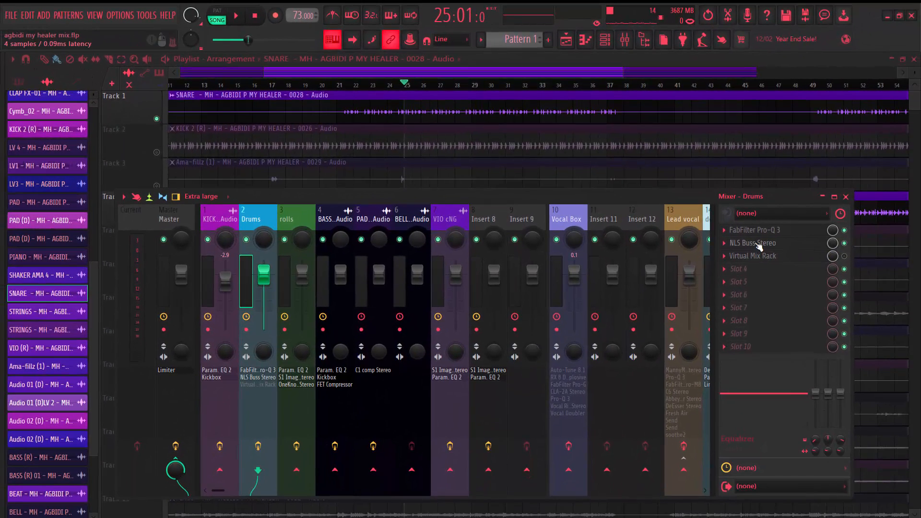
left_click(756, 244)
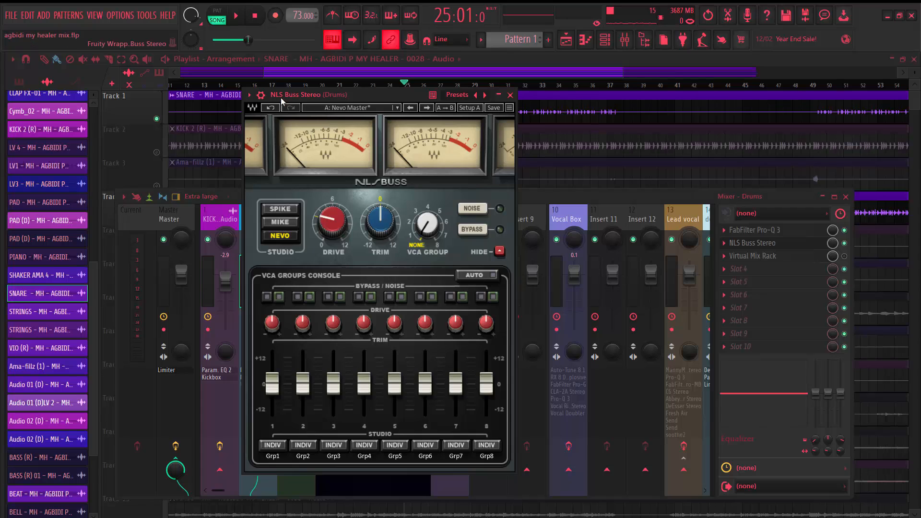
left_click_drag(373, 90, 392, 101)
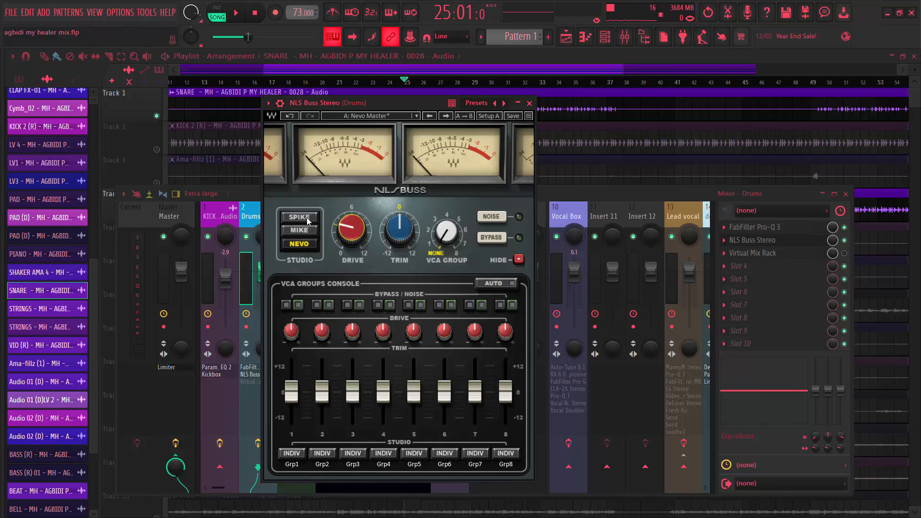
Preview the MIKE studio model in NLS Buss Stereo, return to NEVO, and play the drums from bar 25
left_click(306, 231)
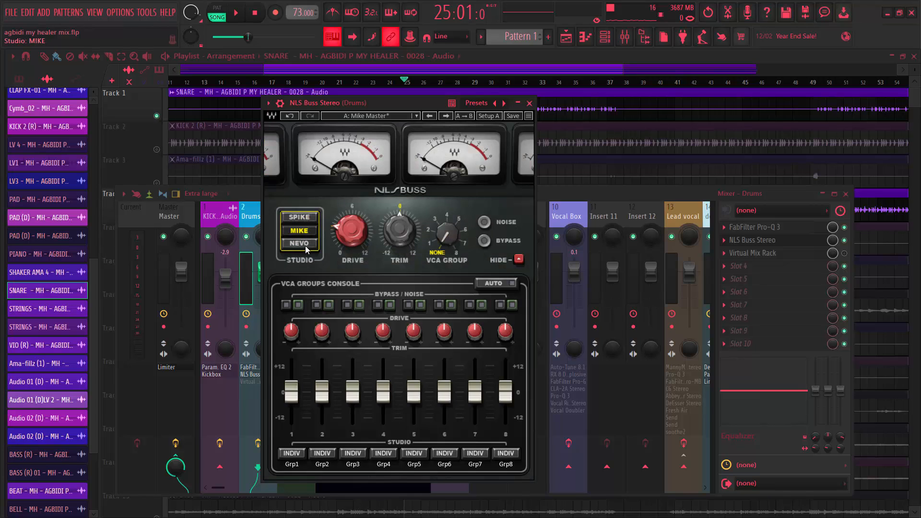
left_click(306, 245)
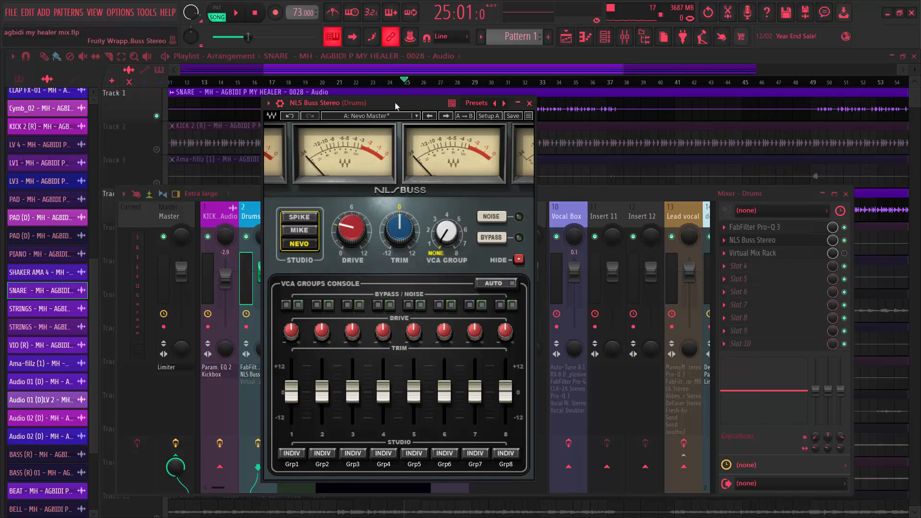
key("space")
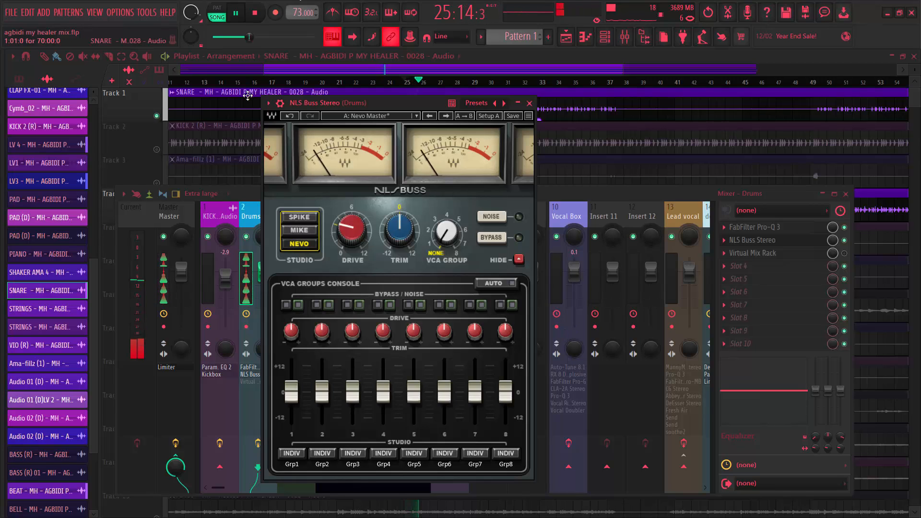
key("space")
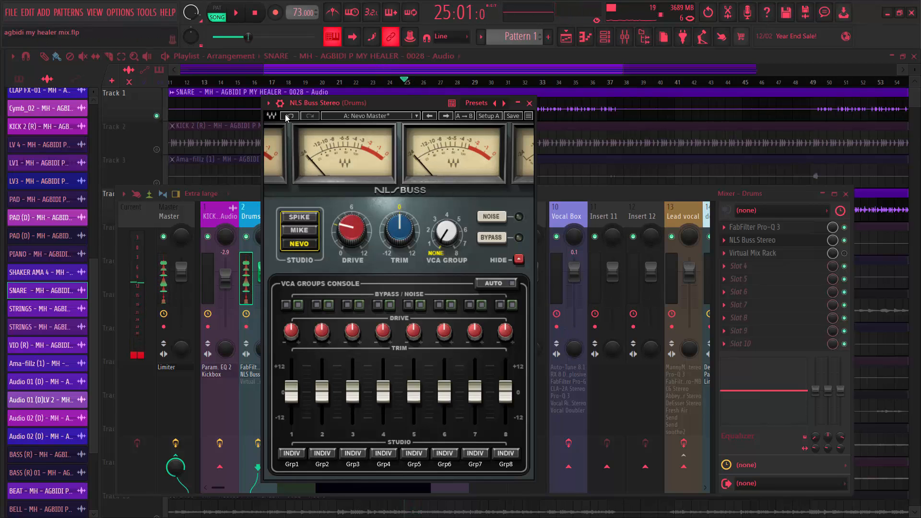
Show the detailed settings of NLS Buss Stereo and compare the drums with the plugin switched off and on
left_click(280, 102)
key("space")
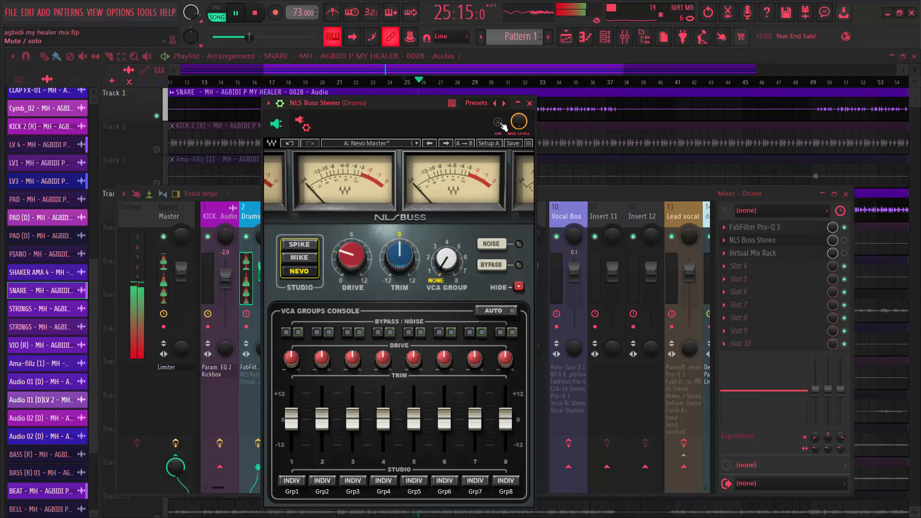
key("space")
key("space")
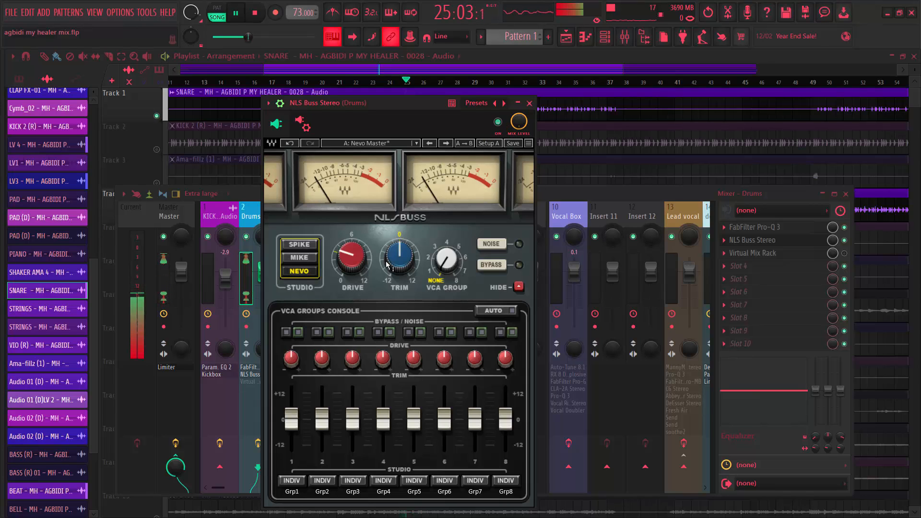
key("space")
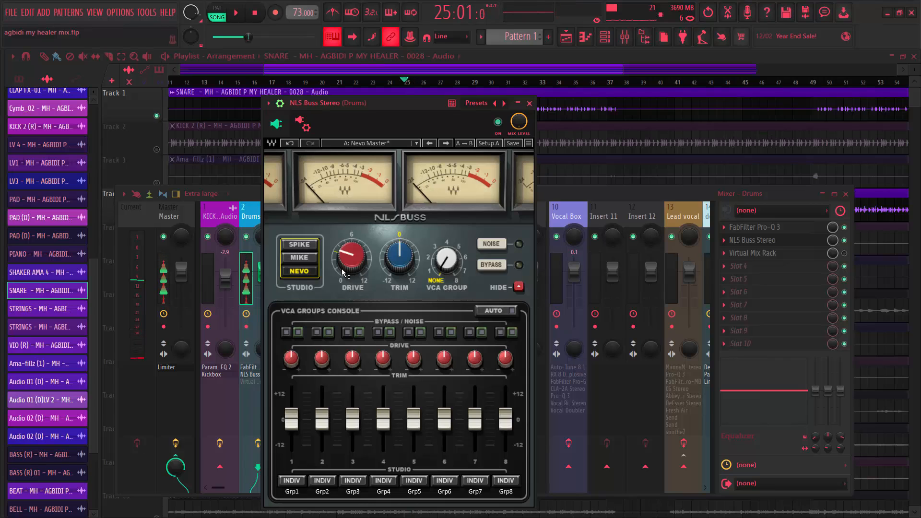
Try the NLS Buss Drive at 12.0 during playback, restore its previous amount, and stop playback
left_click_drag(347, 257, 347, 213)
key("space")
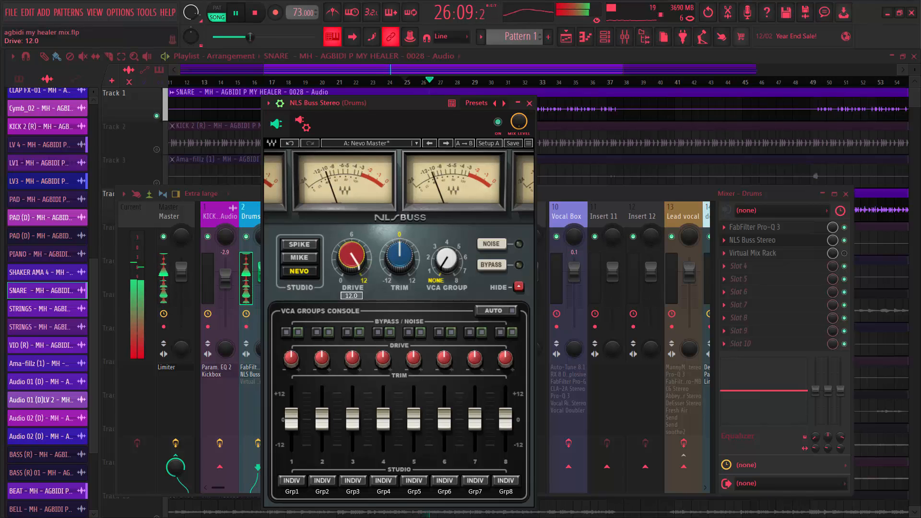
left_click_drag(347, 213, 352, 259)
key("space")
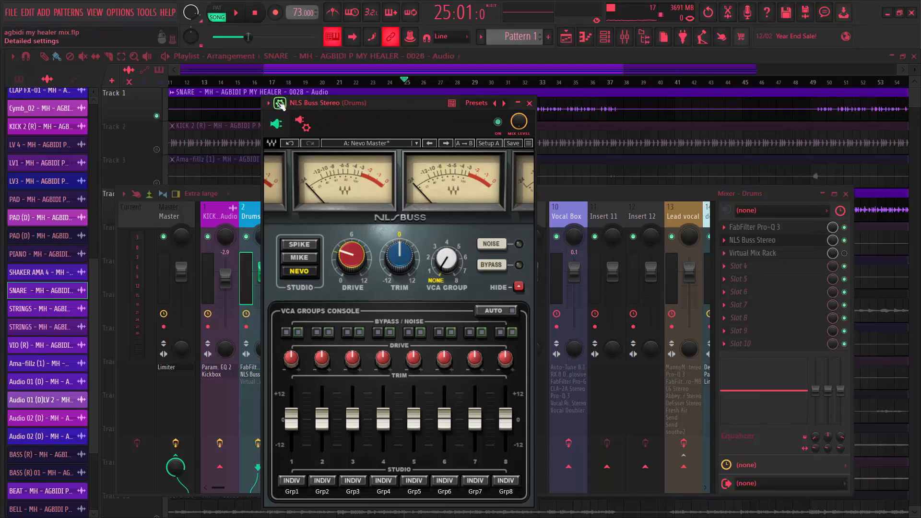
Hide the detailed settings of NLS Buss Stereo, close the plugin, and open Virtual Mix Rack on the Drums insert
left_click(280, 103)
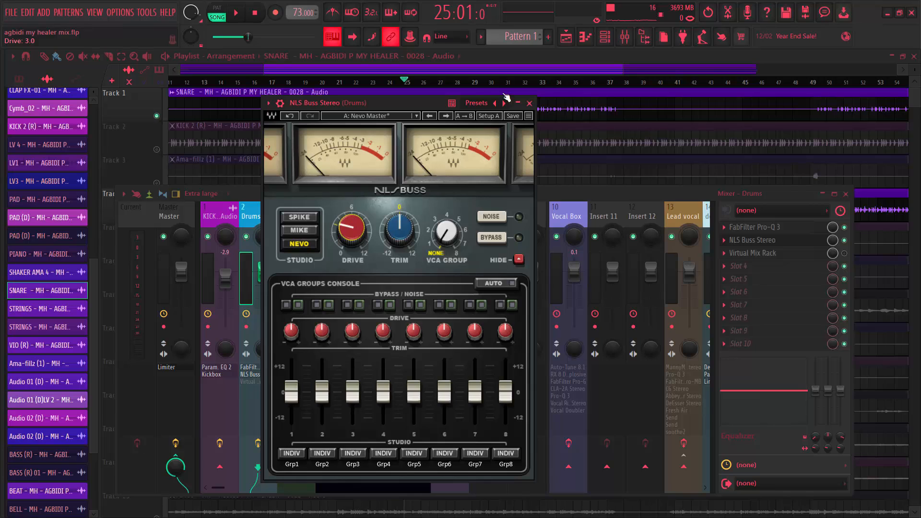
left_click(530, 103)
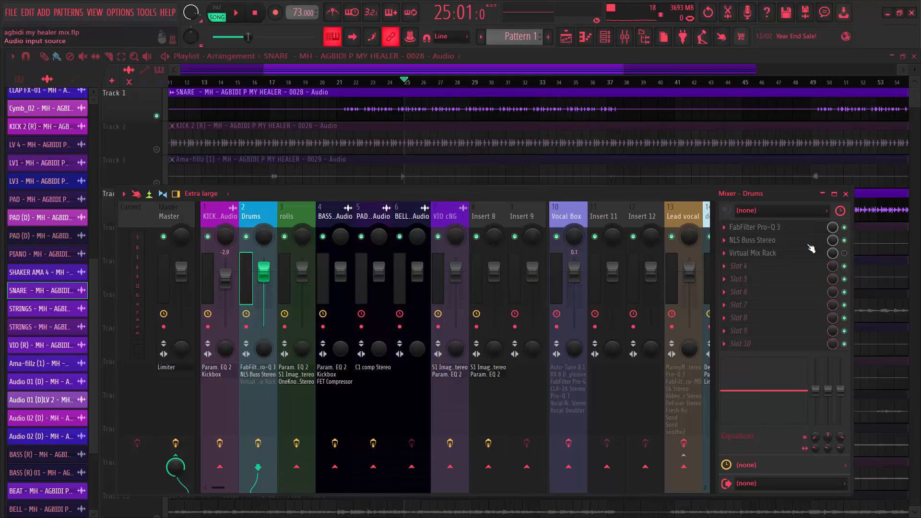
left_click(757, 255)
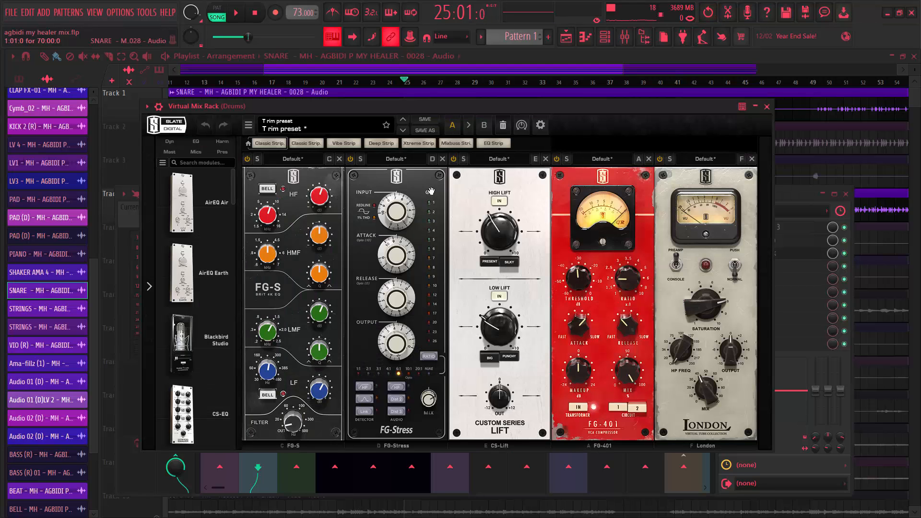
left_click_drag(452, 105, 461, 116)
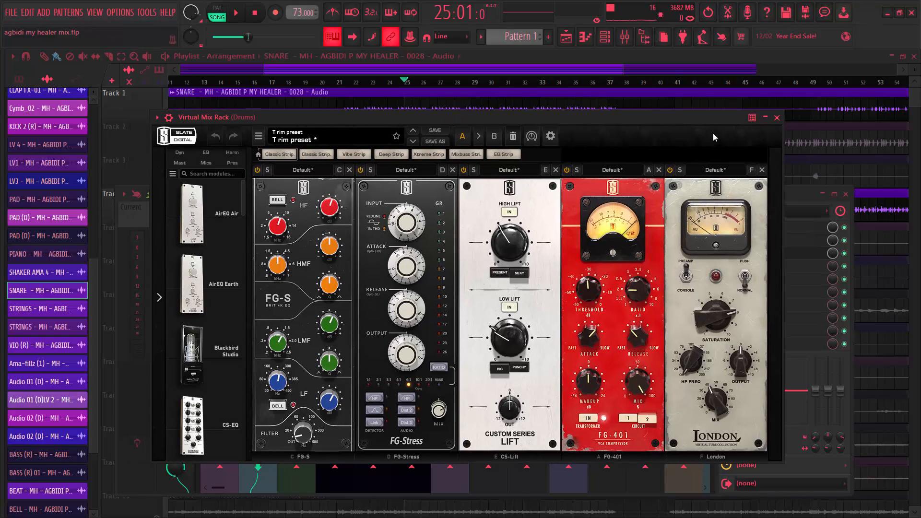
Switch Virtual Mix Rack on from its detailed settings while the drums play from bar 25, and stop playback
key("space")
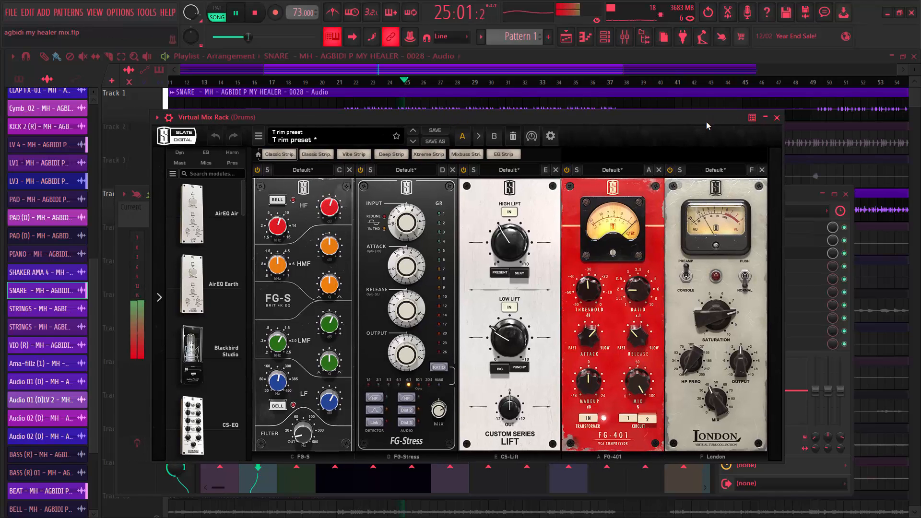
left_click(169, 118)
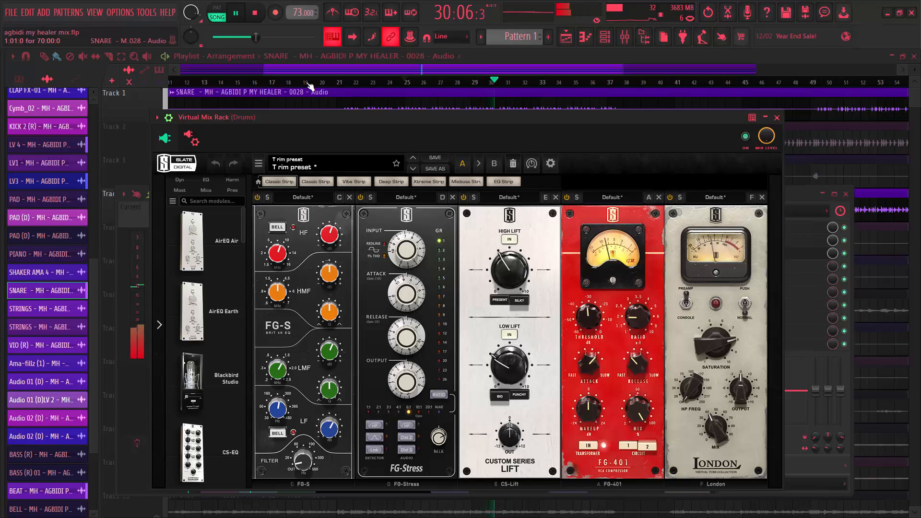
left_click(169, 117)
left_click_drag(437, 119, 437, 115)
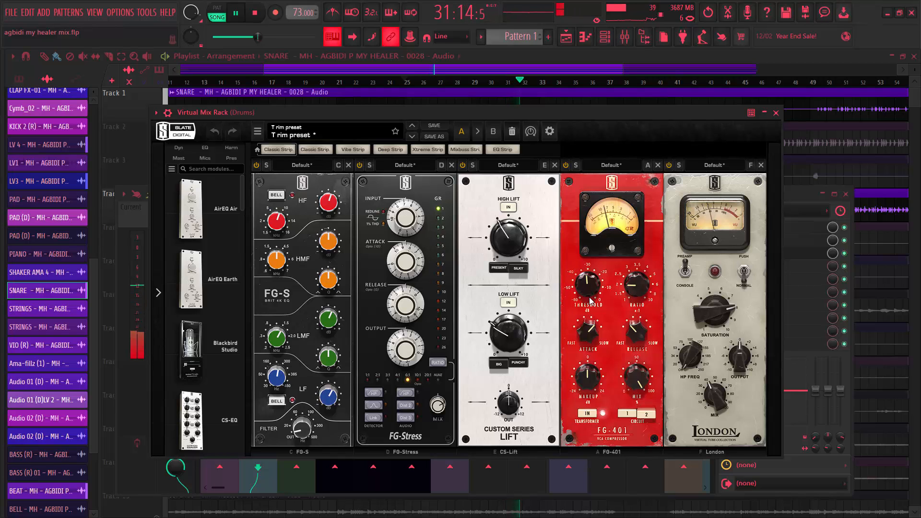
key("space")
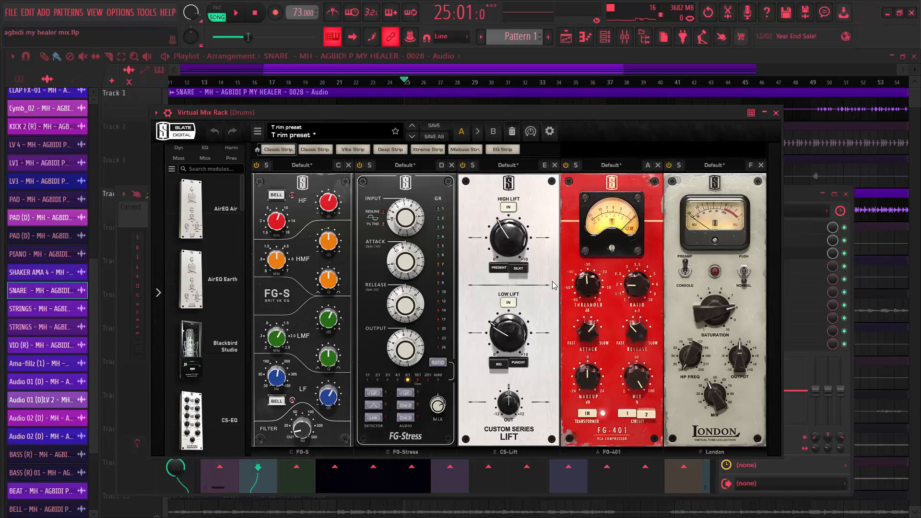
Reposition the Virtual Mix Rack window and examine the EQ bands and filter of its FG-S module
left_click_drag(380, 112, 615, 125)
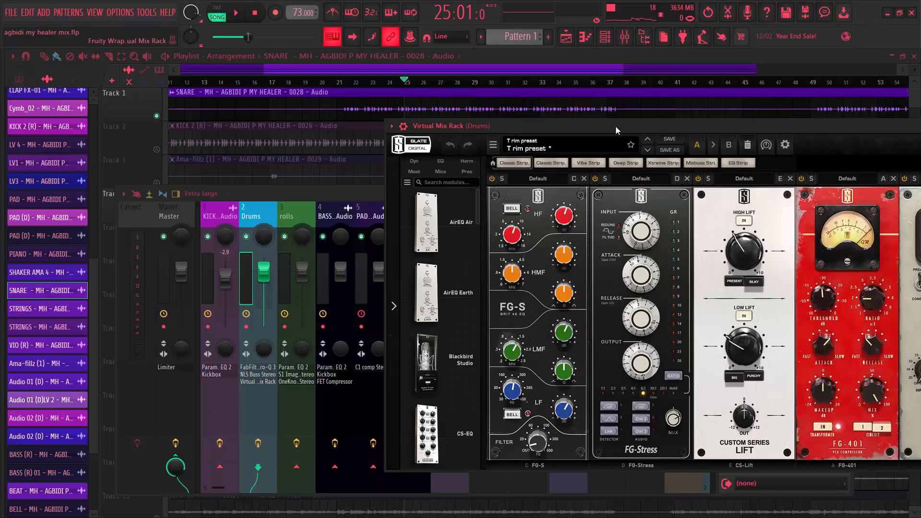
left_click_drag(761, 127, 579, 128)
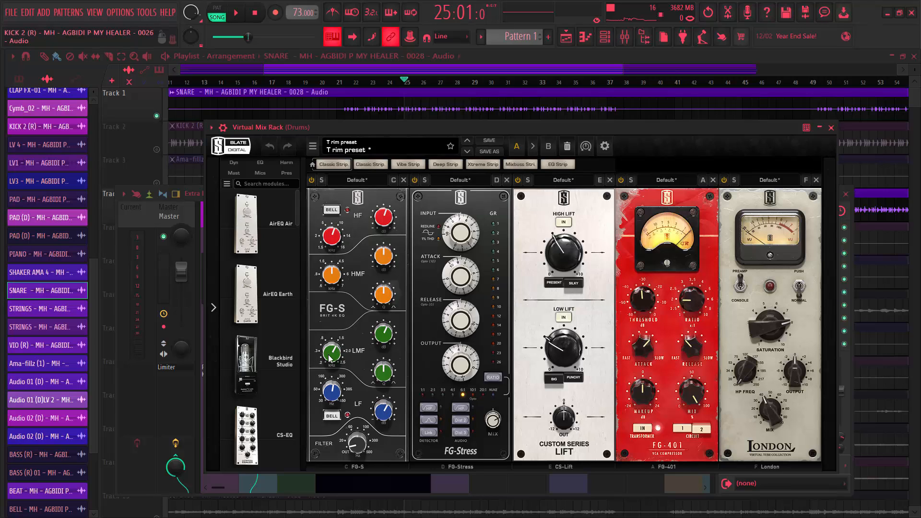
mouse_move(342, 348)
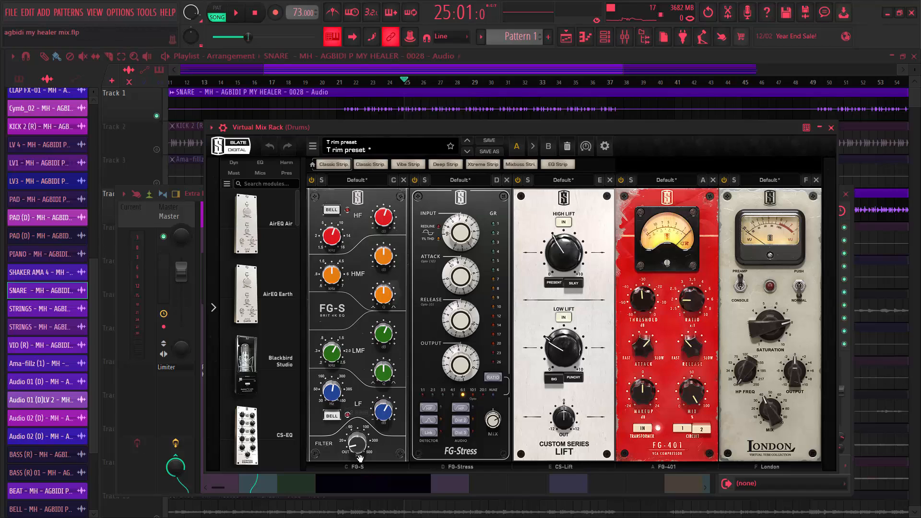
mouse_move(359, 452)
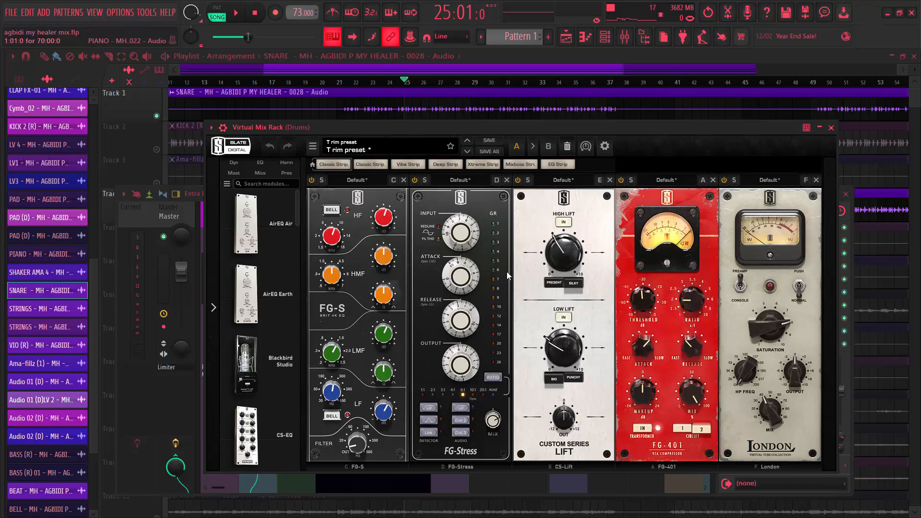
Try a different Input level on the FG-Stress compressor during playback, undo the change, and stop playback
key("space")
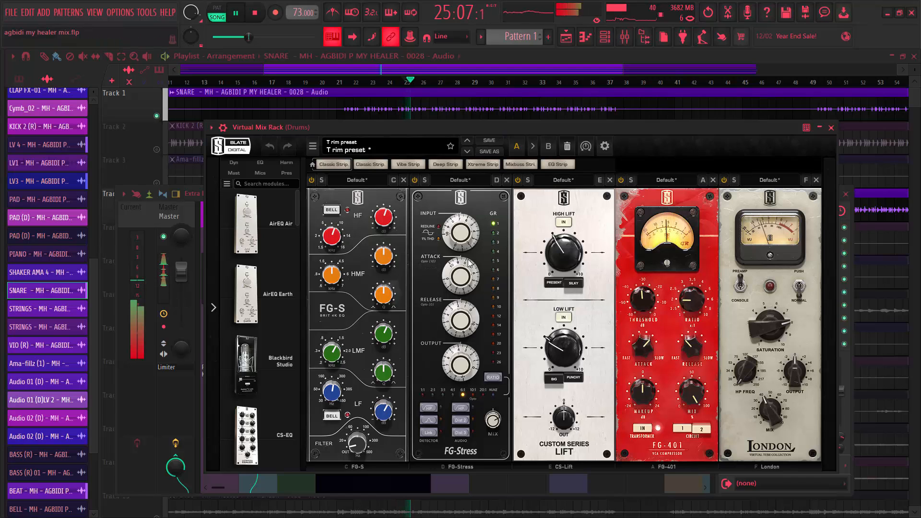
mouse_move(463, 239)
left_mouse_down()
mouse_move(463, 197)
mouse_move(454, 254)
left_mouse_up()
key("ctrl+z")
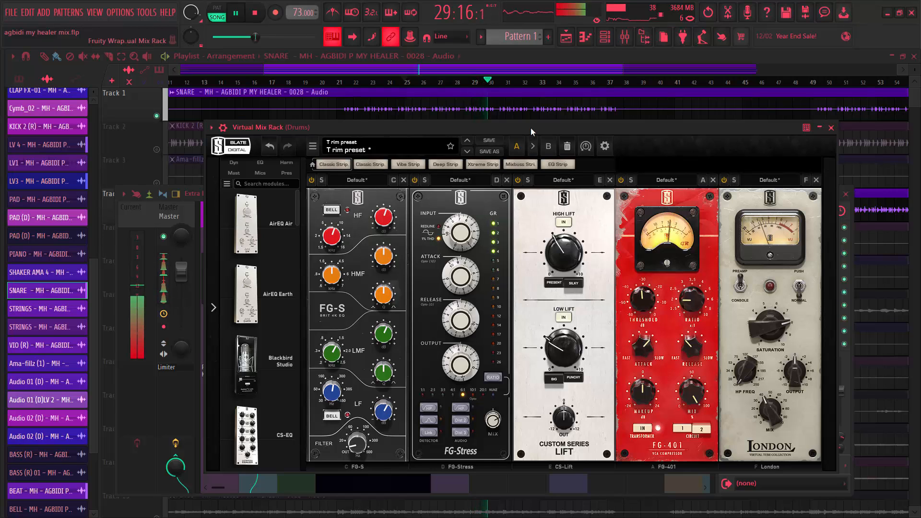
key("space")
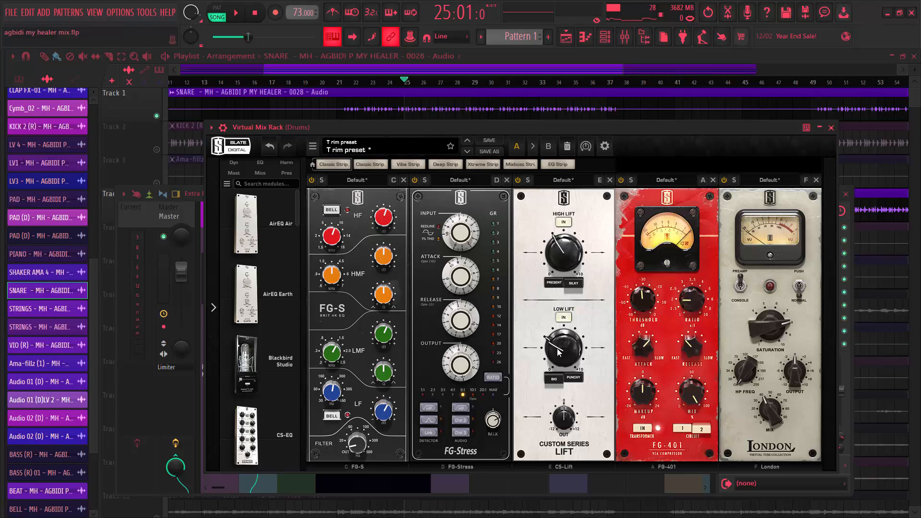
Play the drums, set the FG-401 compressor's Threshold to about -28.9 dB, and stop playback
mouse_move(552, 346)
key("space")
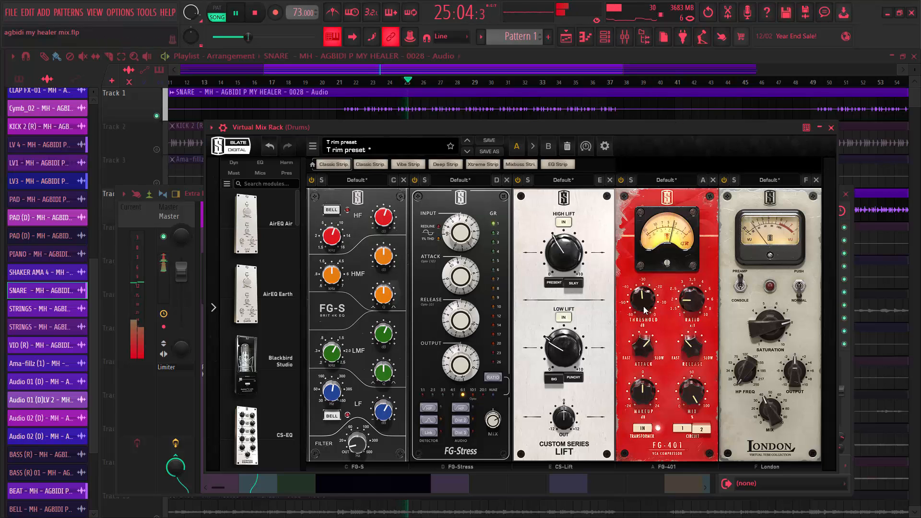
mouse_move(644, 310)
left_mouse_down()
mouse_move(651, 246)
mouse_move(663, 238)
mouse_move(643, 340)
mouse_move(646, 302)
left_mouse_up()
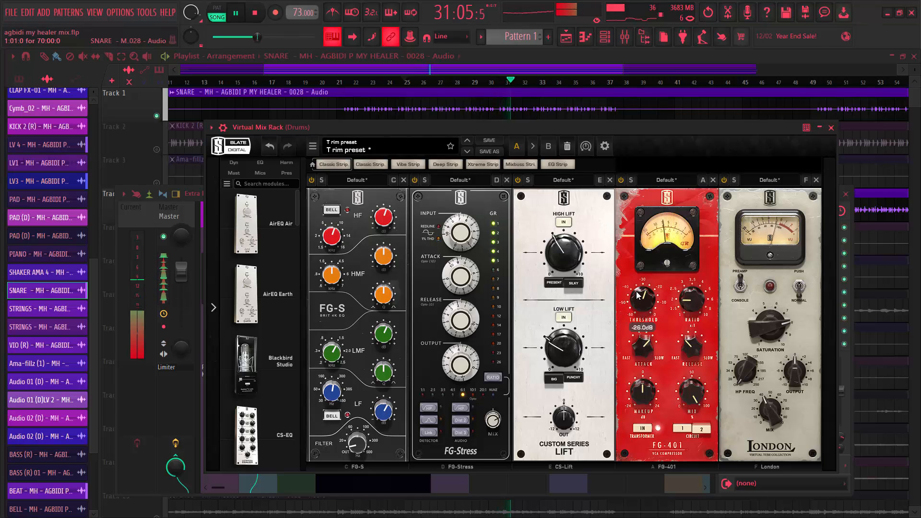
left_click_drag(637, 292, 633, 294)
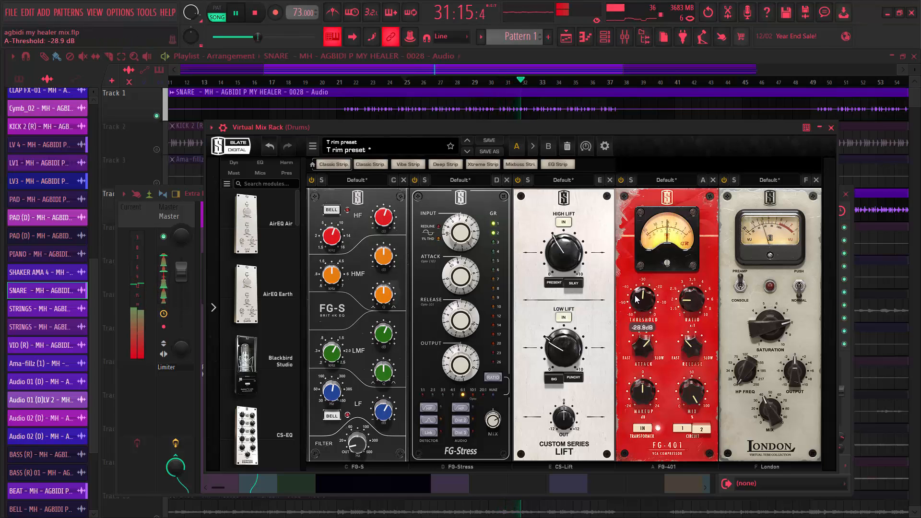
key("space")
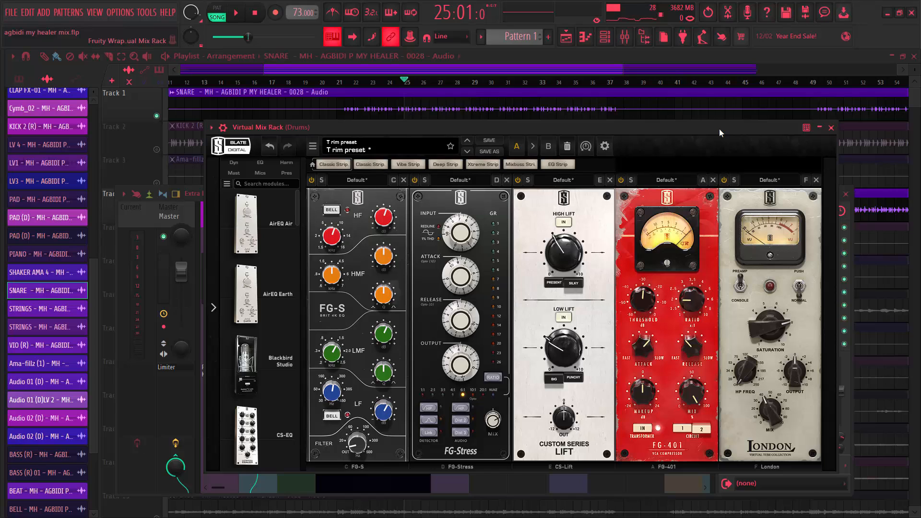
Set the London module's Saturation to 8.06 and adjust its Mix amount while the drums play
left_click_drag(719, 128, 712, 128)
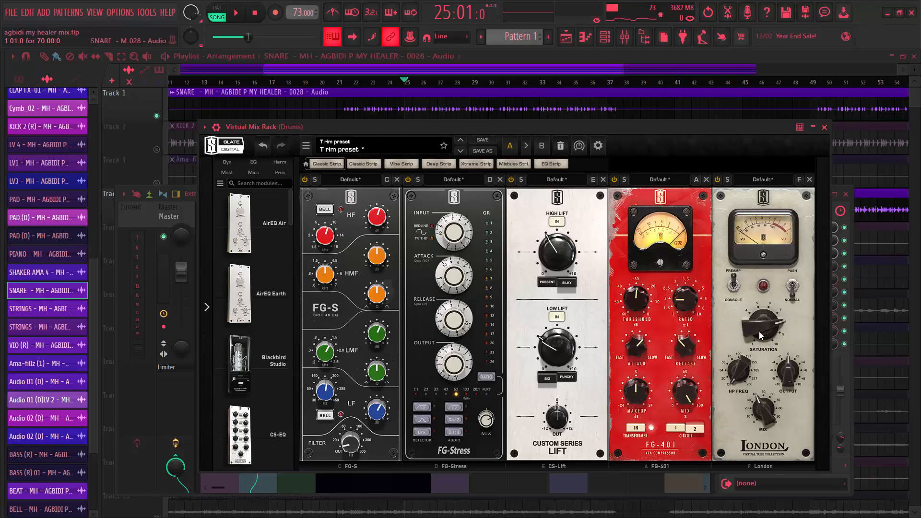
left_click_drag(759, 336, 753, 321)
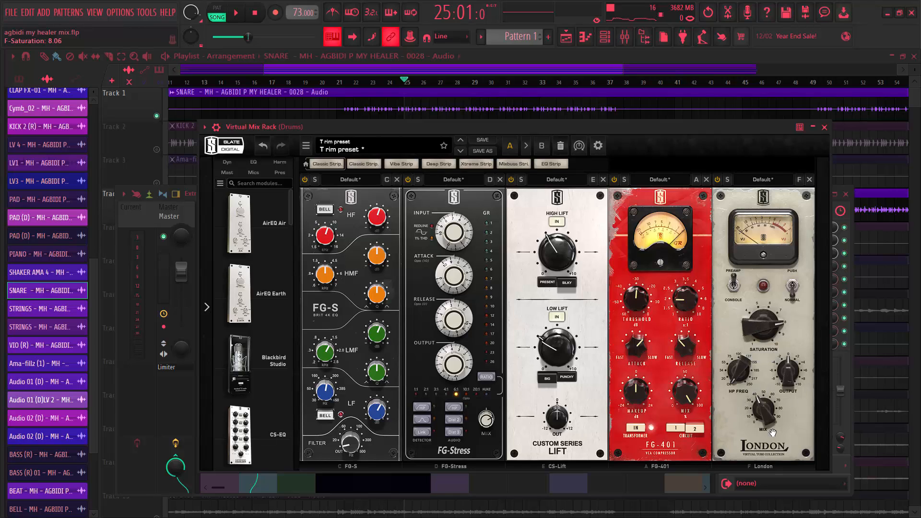
mouse_move(763, 411)
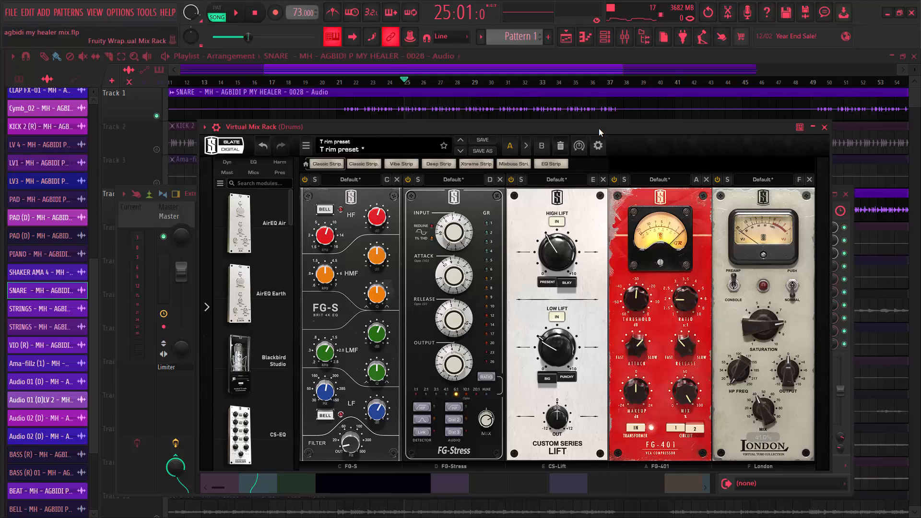
key("space")
mouse_move(759, 421)
left_mouse_down()
mouse_move(778, 311)
mouse_move(768, 315)
mouse_move(774, 367)
mouse_move(754, 413)
left_mouse_up()
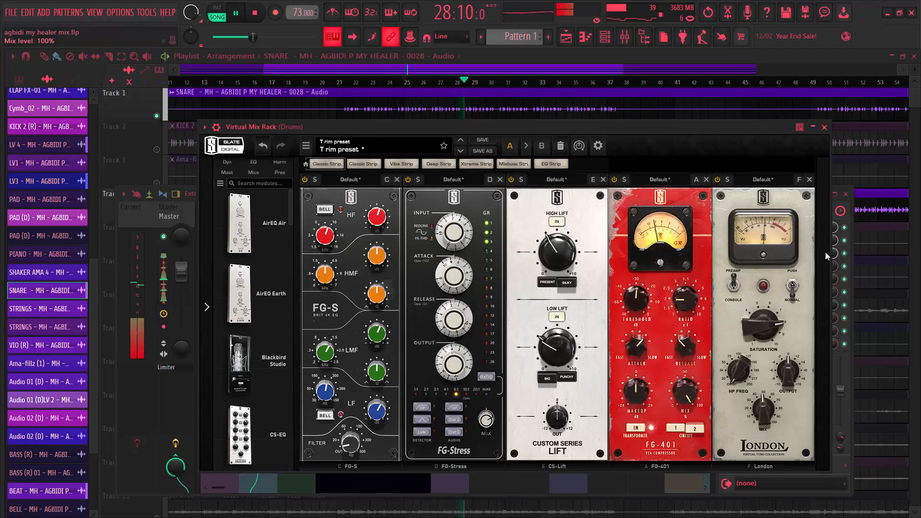
Close Virtual Mix Rack and the mixer, and restart playback from bar 25 with the BGV tracks in view
left_click(825, 128)
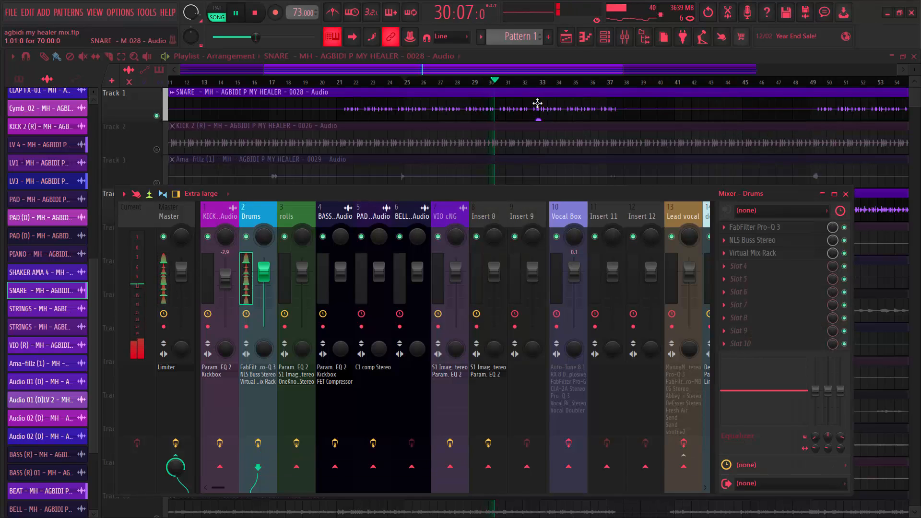
key("F9")
scroll(570, 144, "down", 10)
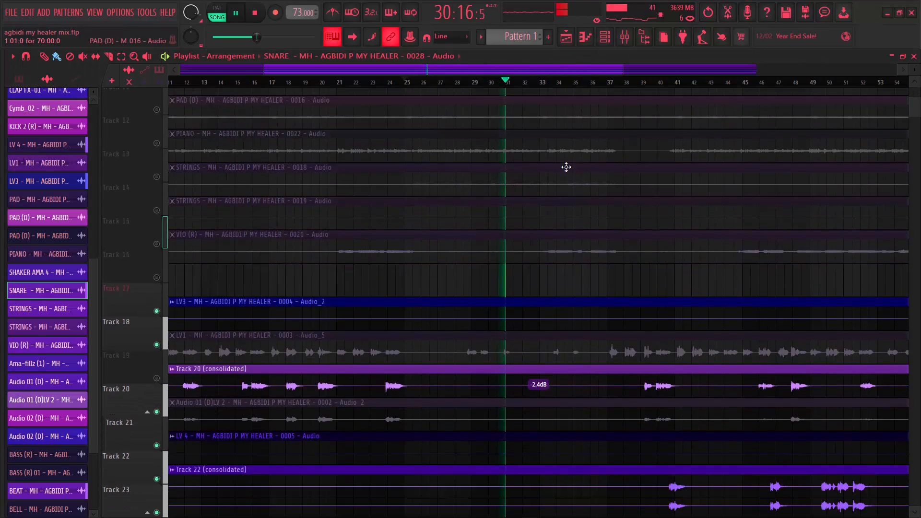
key("space")
key("space")
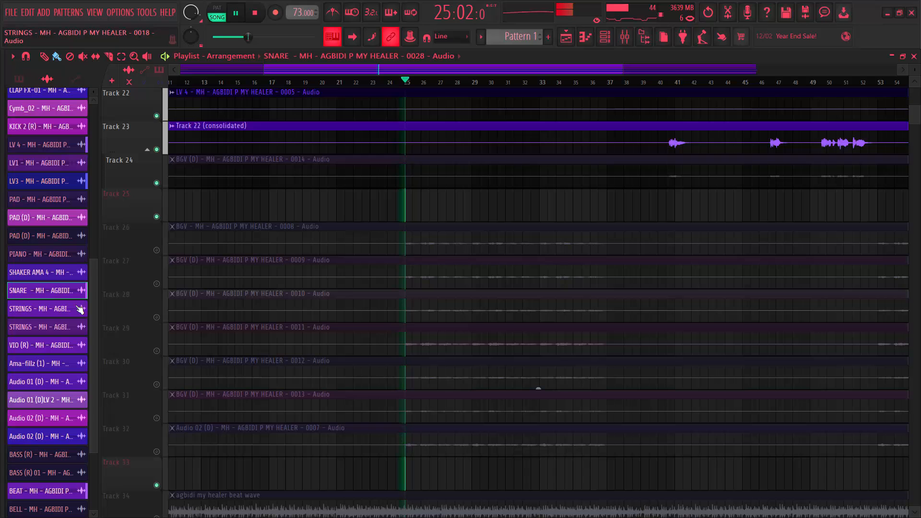
Unmute the background vocals on Tracks 26 to 32 during playback
left_click(157, 251)
left_click(156, 283)
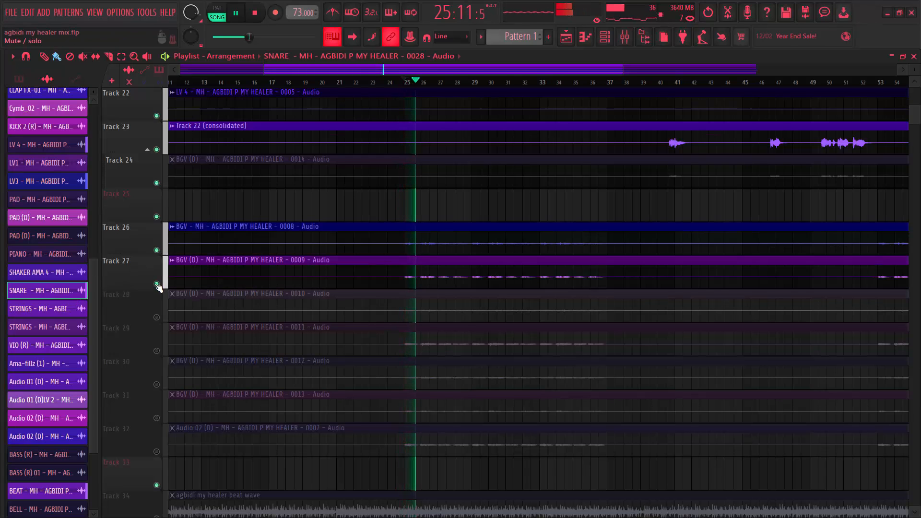
left_click(156, 317)
left_click(156, 351)
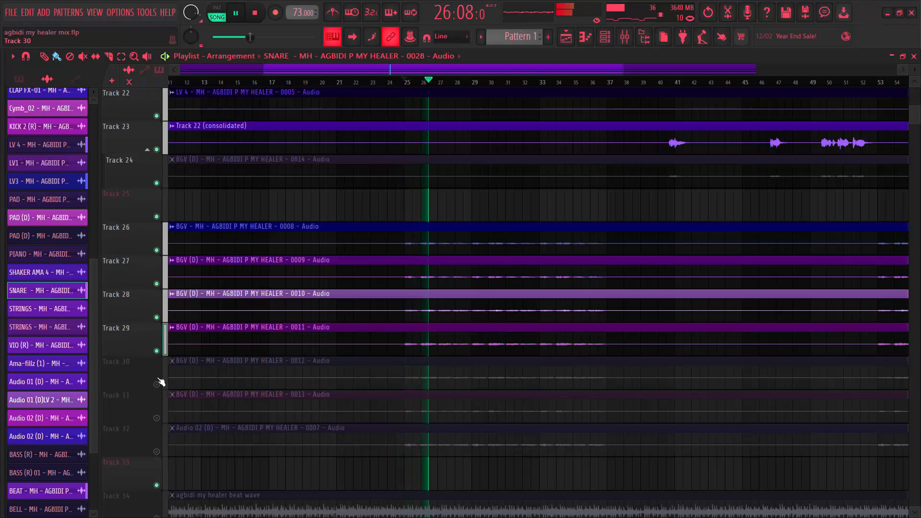
left_click(156, 384)
left_click(156, 418)
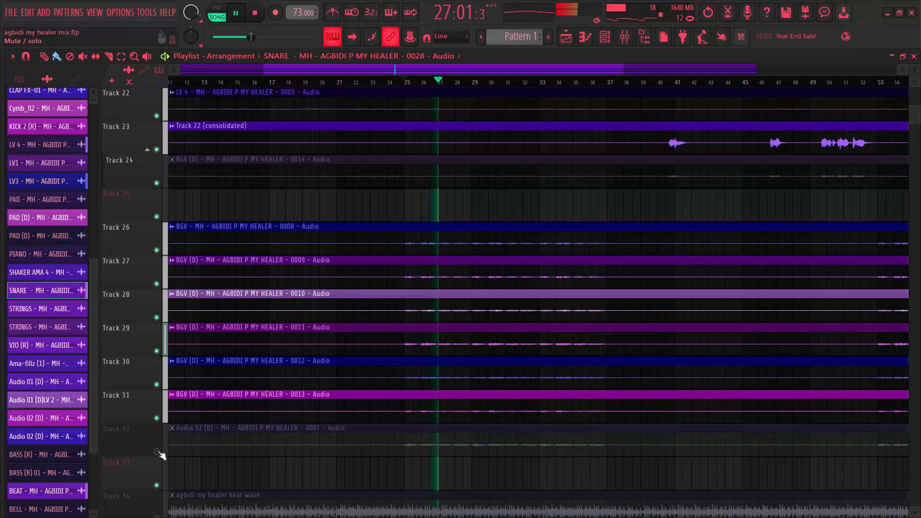
left_click(156, 452)
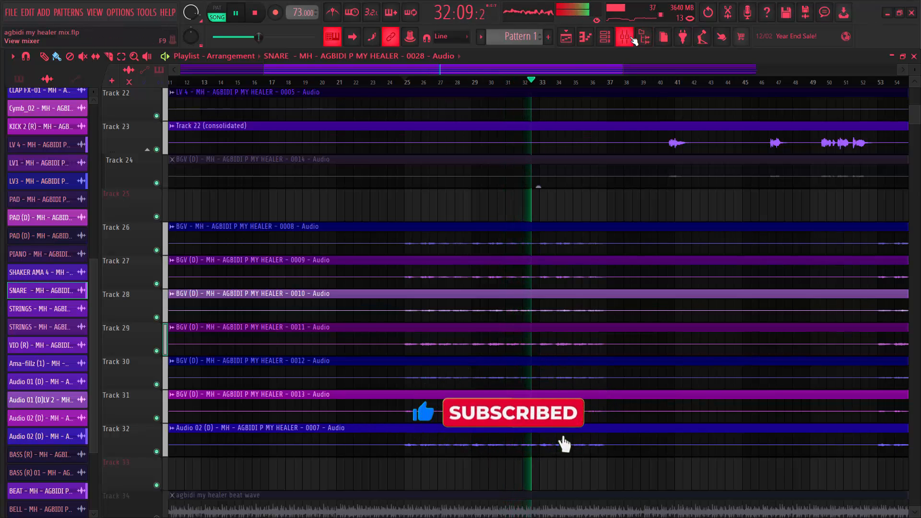
left_click(624, 37)
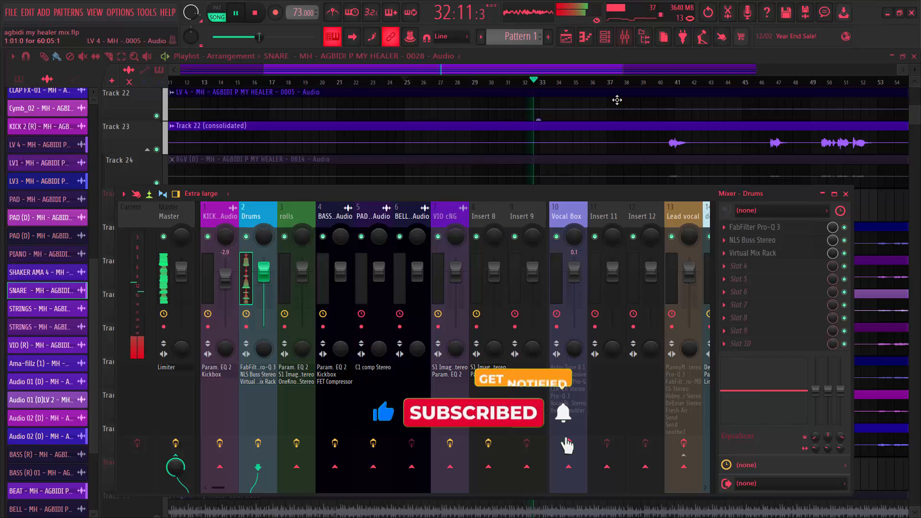
left_click(606, 37)
left_click(605, 36)
left_click(625, 36)
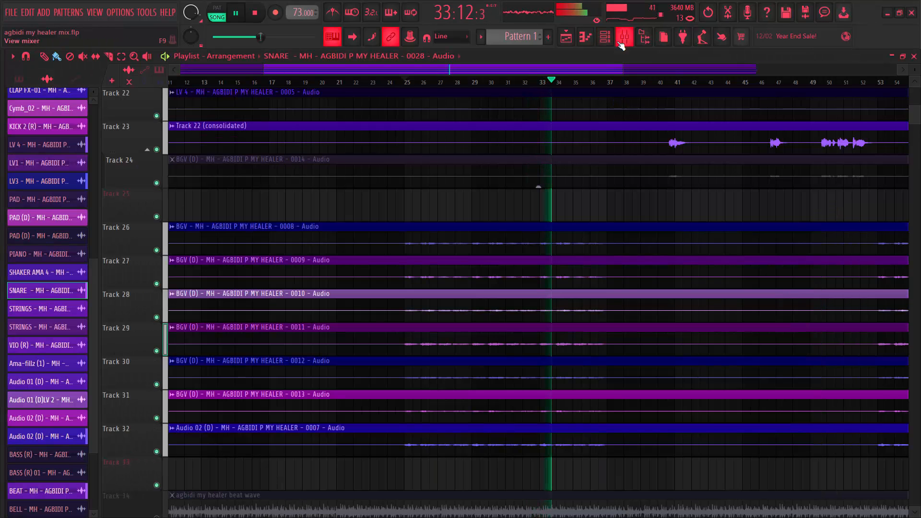
Mute Tracks 26 to 32 again, stop playback, and return to the drum tracks at the start of the playlist
left_click_drag(156, 452, 158, 319)
key("space")
left_click_drag(162, 288, 156, 239)
scroll(405, 432, "up", 4)
scroll(405, 432, "up", 17)
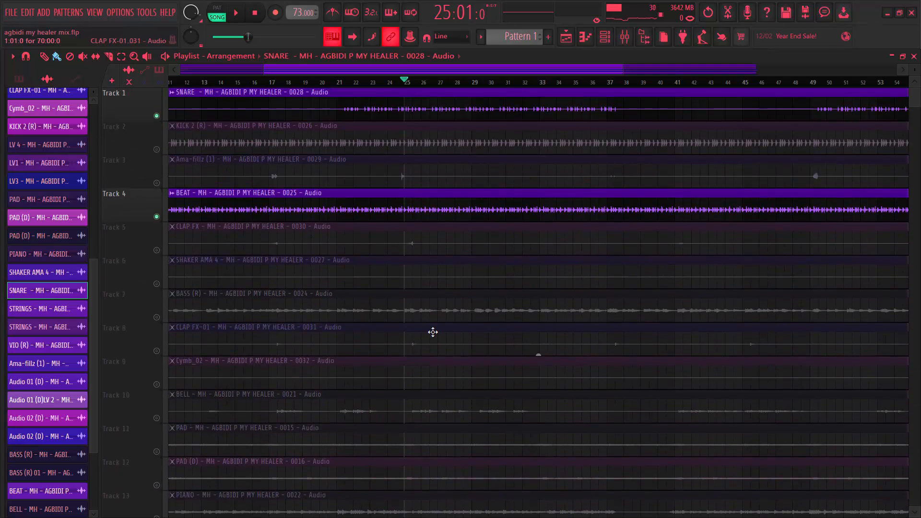
Unmute the KICK 2 (R) audio on Track 2 and select its insert in the mixer
left_click(157, 150)
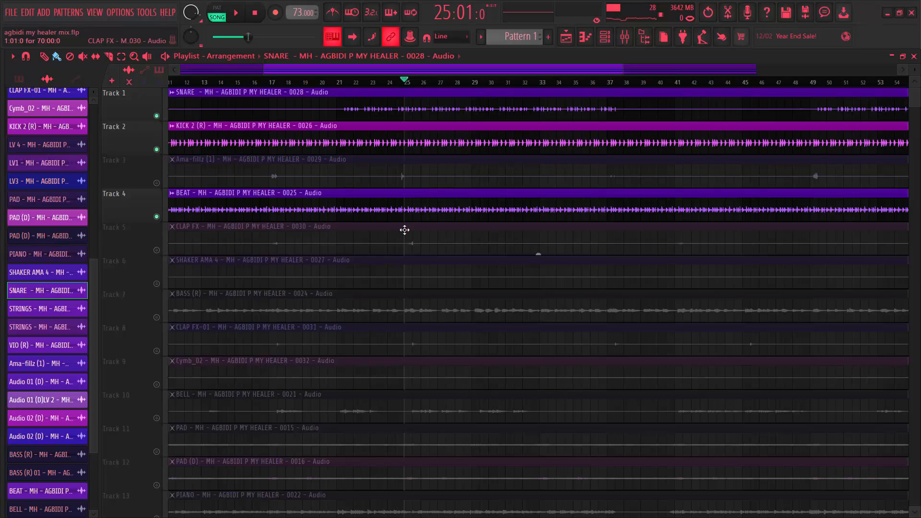
left_click(625, 36)
left_click(217, 218)
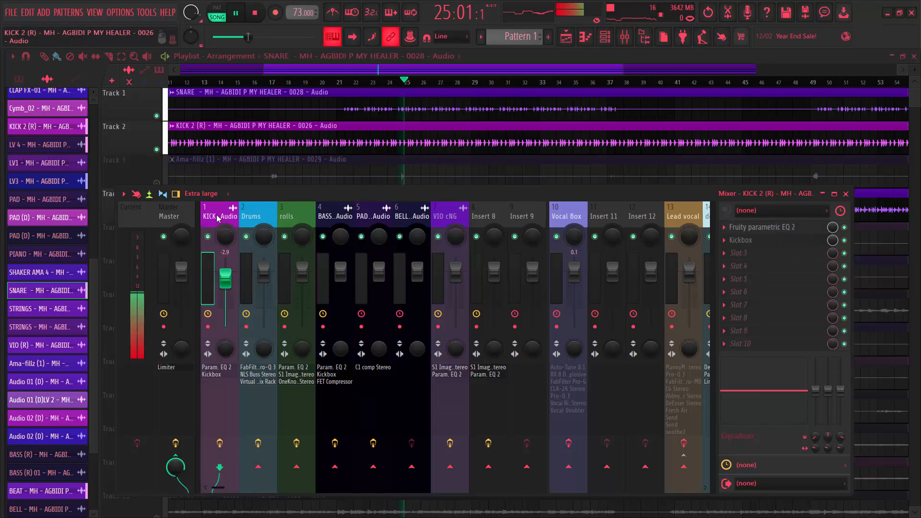
Listen to the kick with the drums from bar 25 and open Fruity parametric EQ 2 on the KICK 2 (R) insert
key("space")
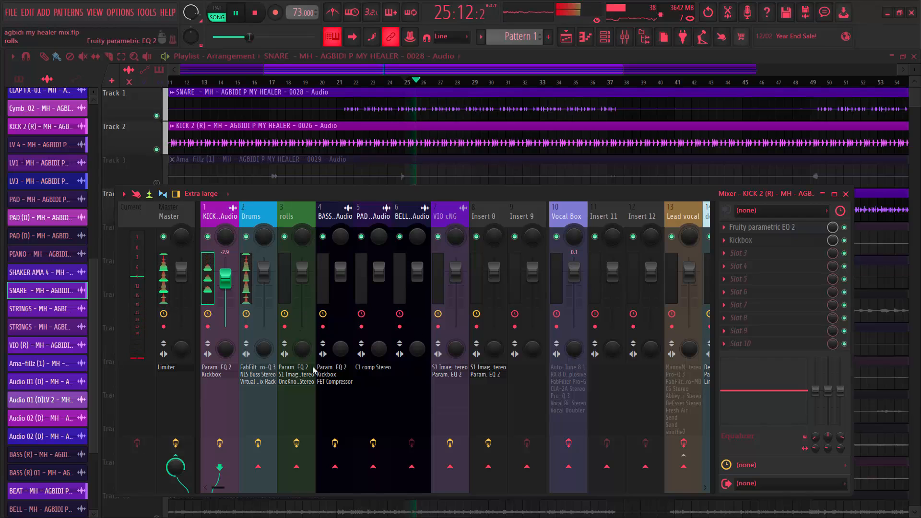
key("space")
left_click(752, 227)
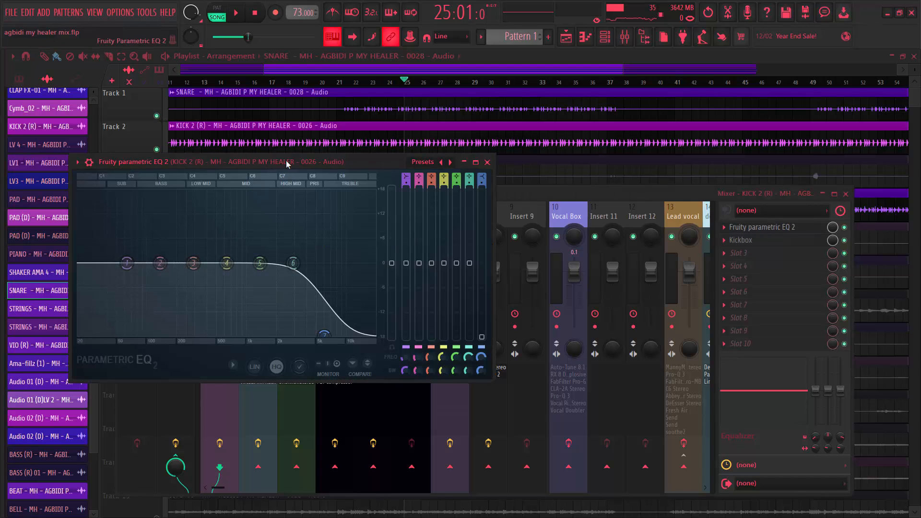
left_click_drag(288, 163, 491, 170)
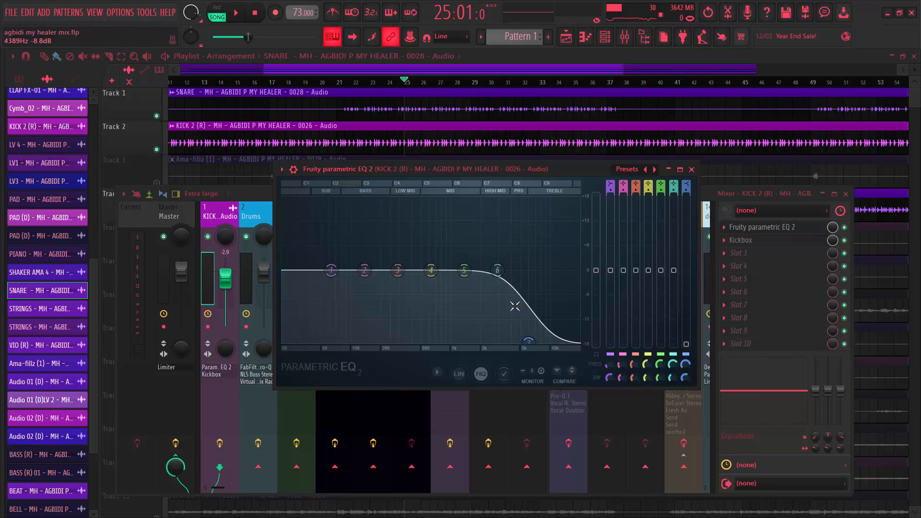
left_click_drag(510, 119, 444, 199)
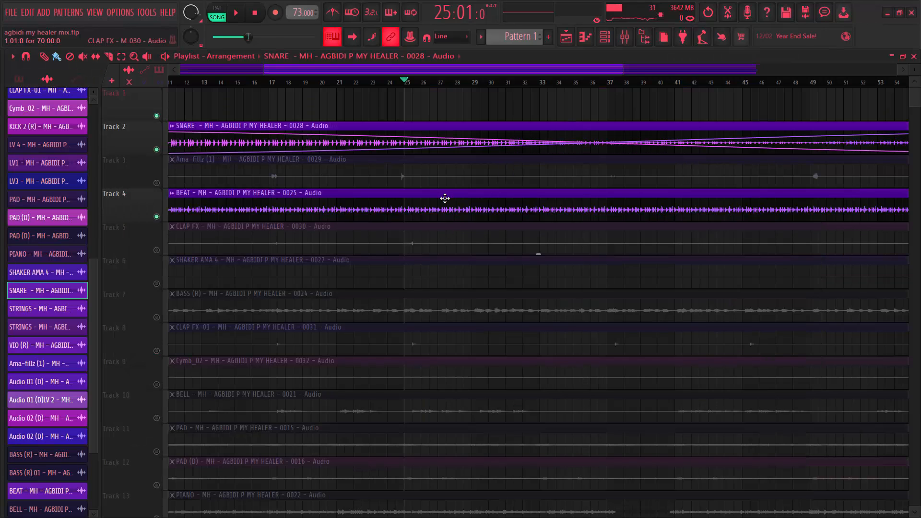
key("ctrl+z")
key("F9")
Examine the kick's spectrum against its Fruity parametric EQ 2 curve during playback, and close the equalizer
left_click(741, 241)
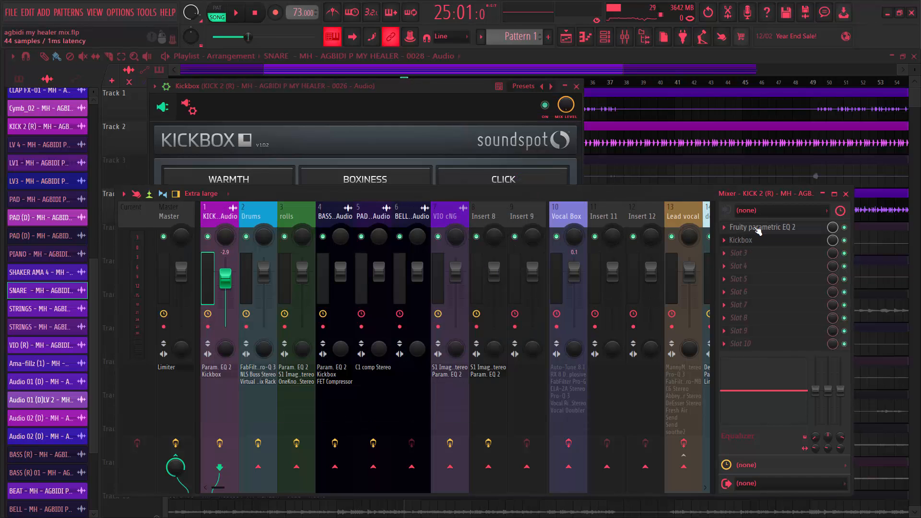
left_click(755, 231)
key("space")
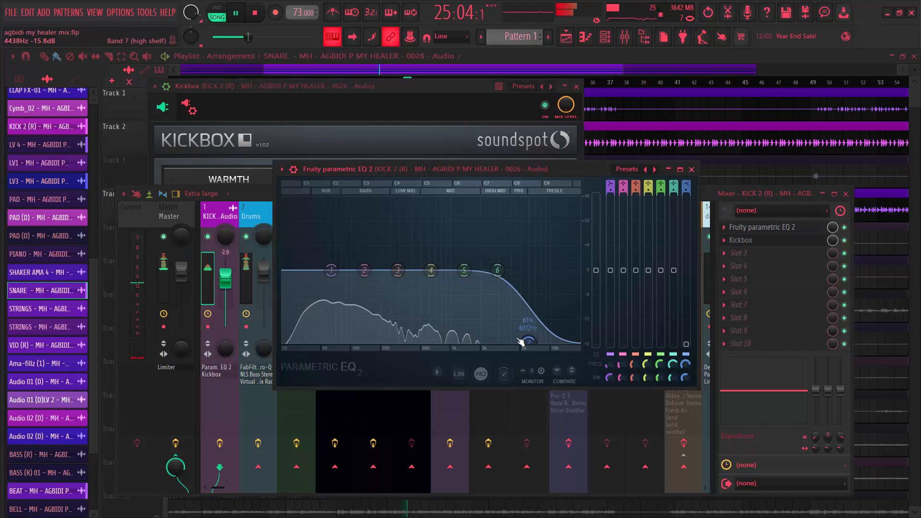
key("space")
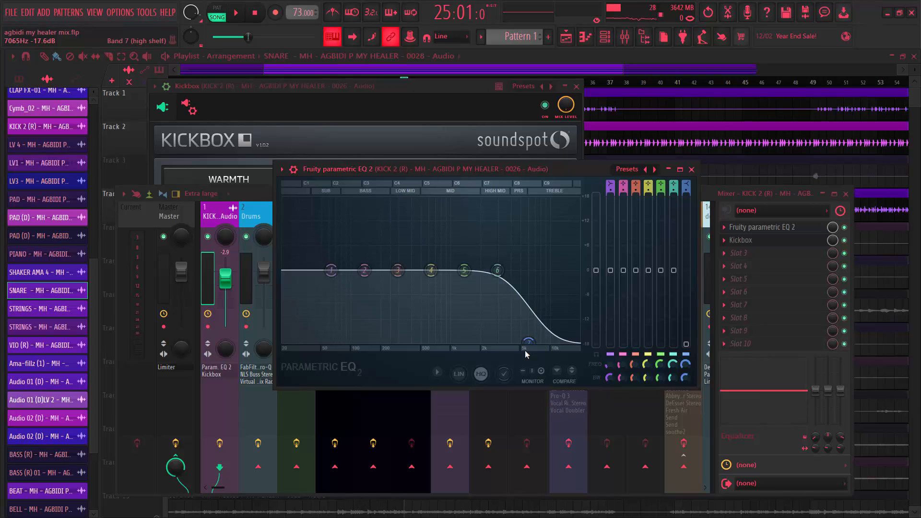
key("space")
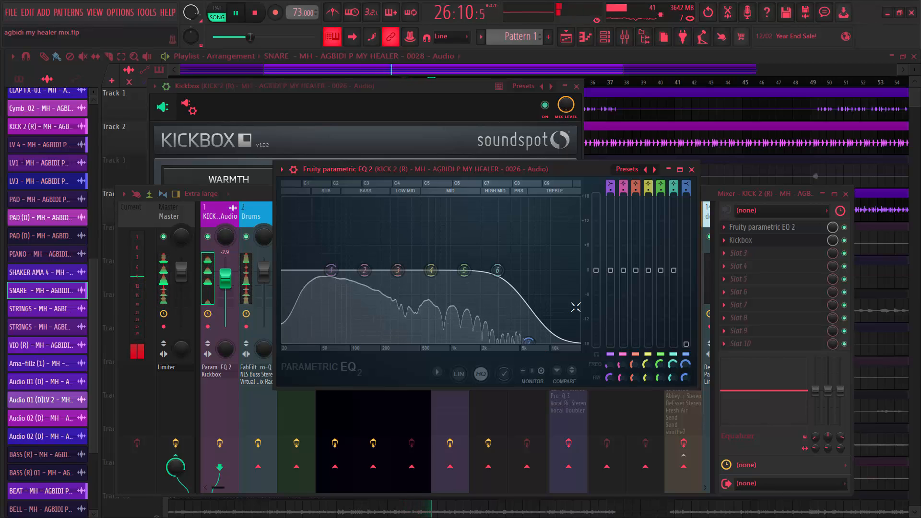
key("space")
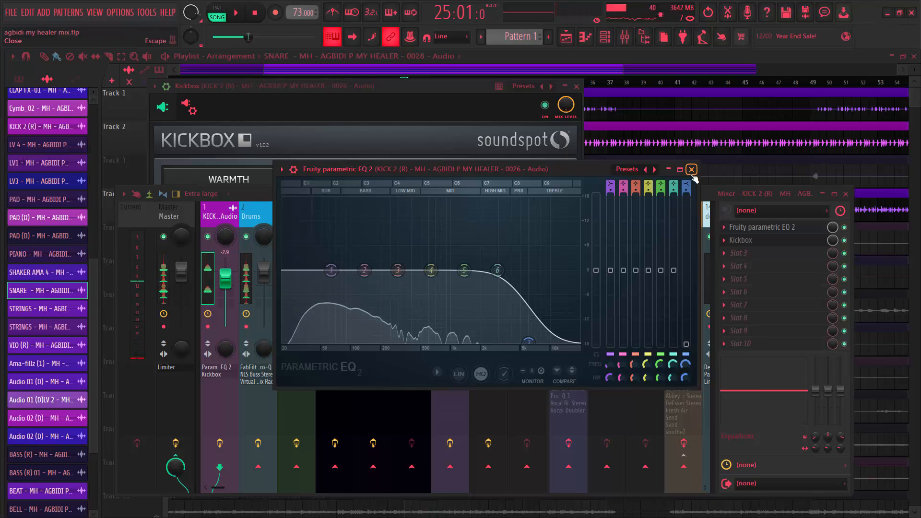
left_click(691, 169)
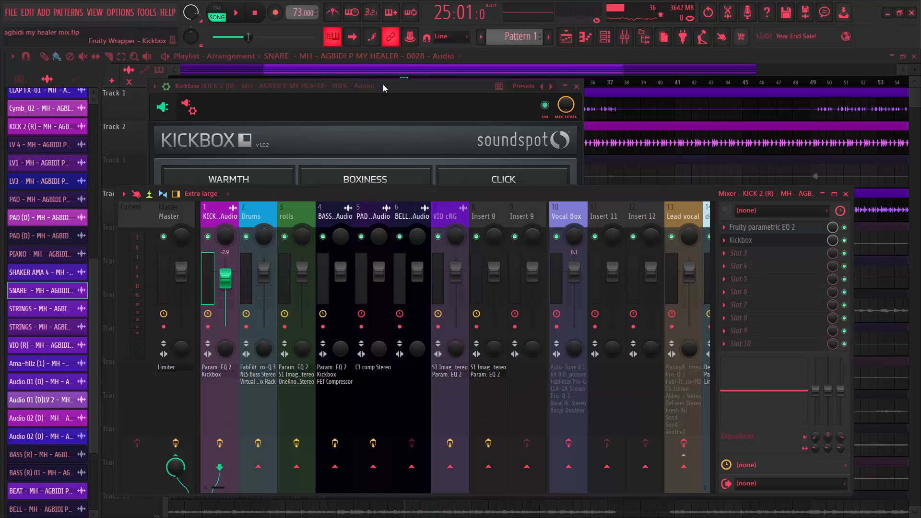
Compare the kick with Kickbox switched off and back on during playback, and close the plugin
left_click_drag(382, 84, 483, 115)
left_click(272, 118)
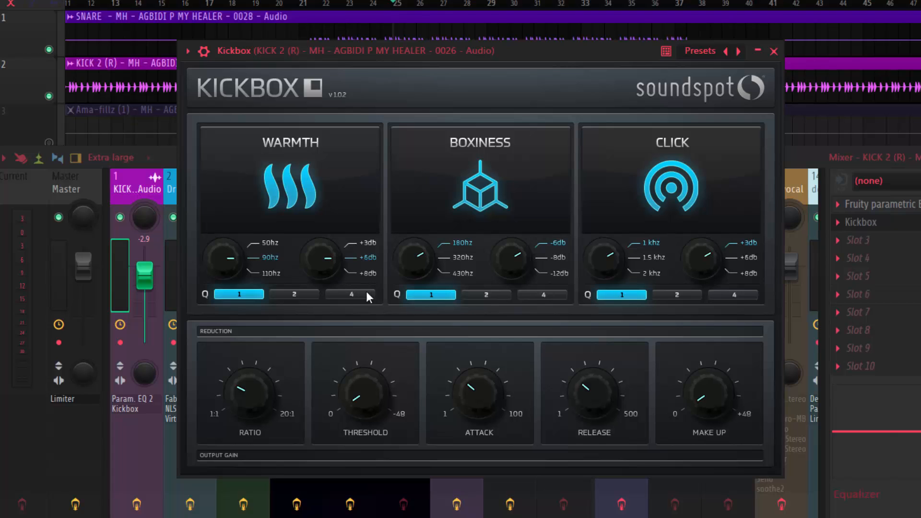
key("space")
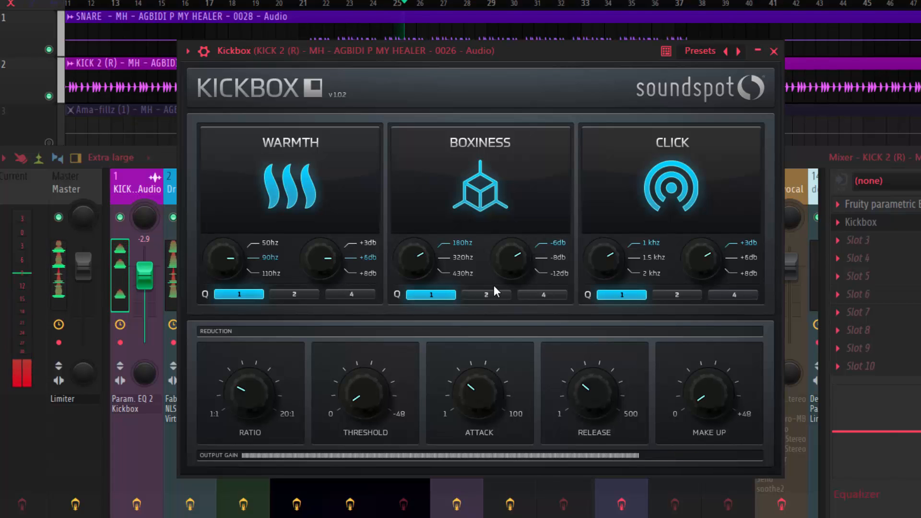
left_click(207, 53)
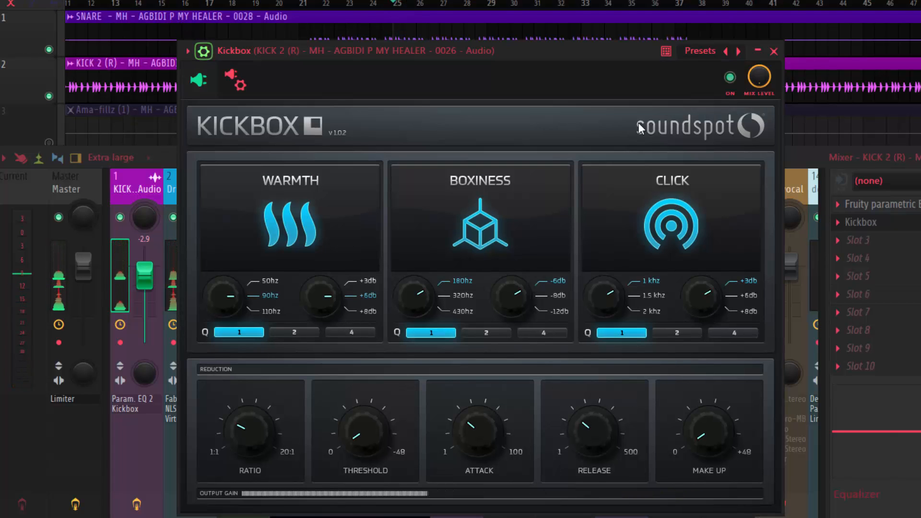
left_click(731, 76)
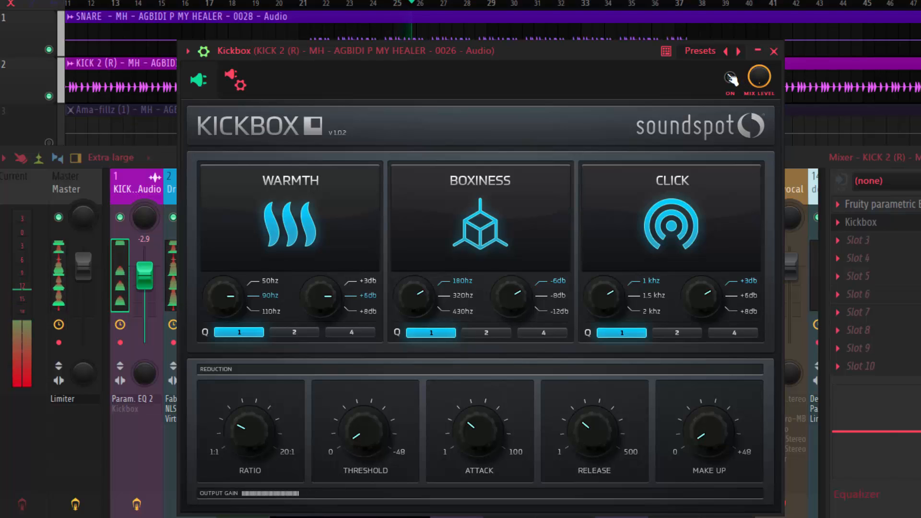
left_click(729, 77)
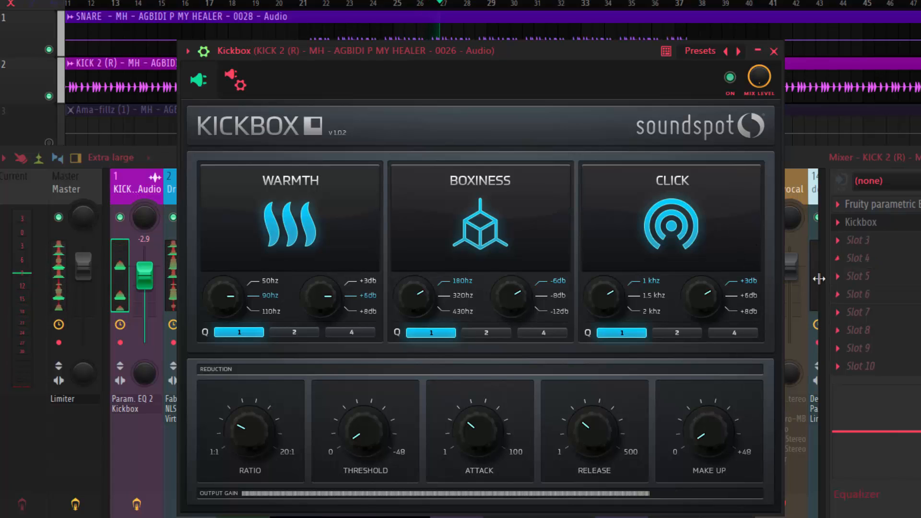
left_click(773, 51)
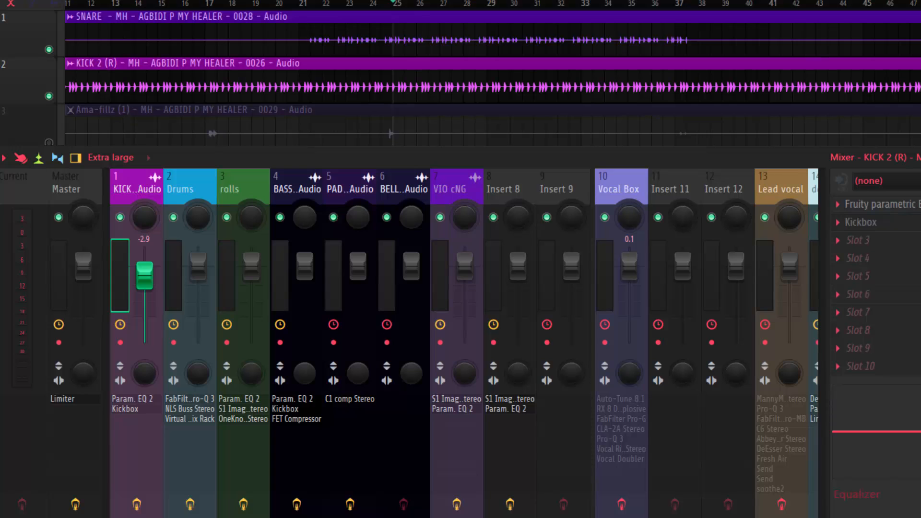
Close the mixer, unmute the BASS (R) audio on Track 7, and listen to it with the drums
key("F9")
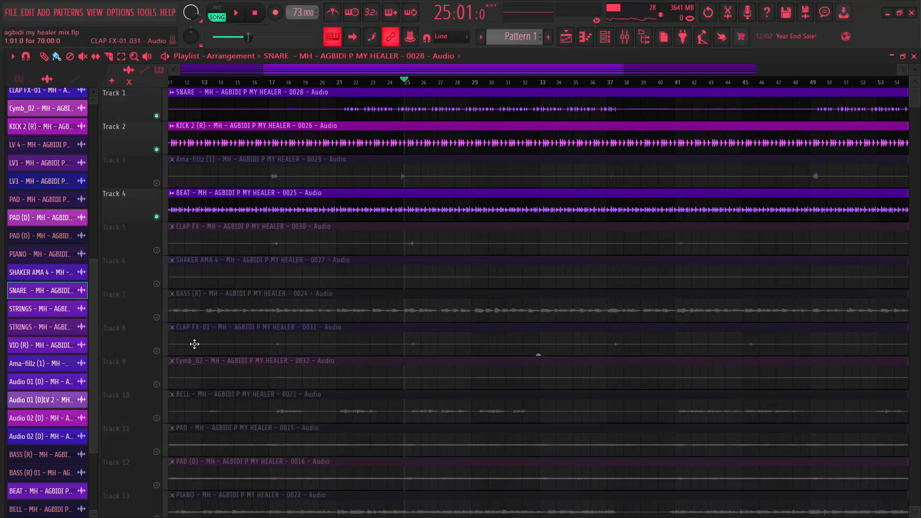
left_click(161, 320)
key("space")
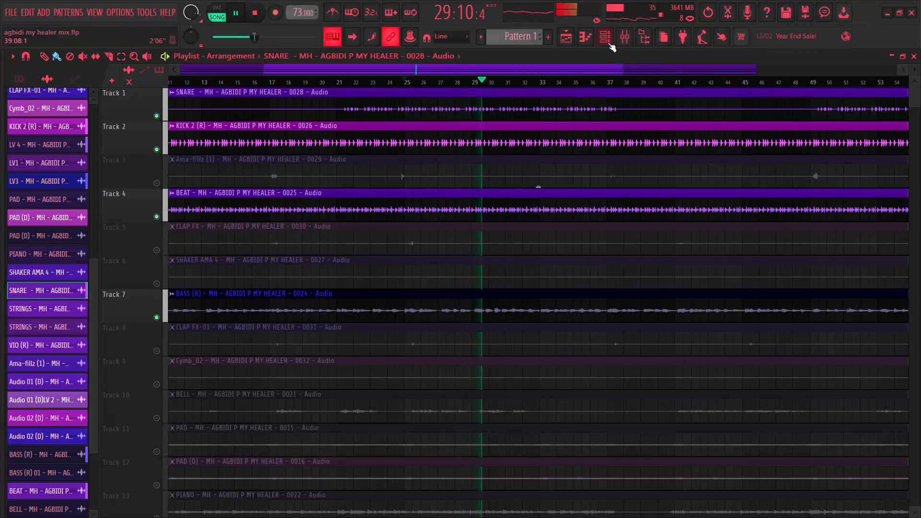
key("space")
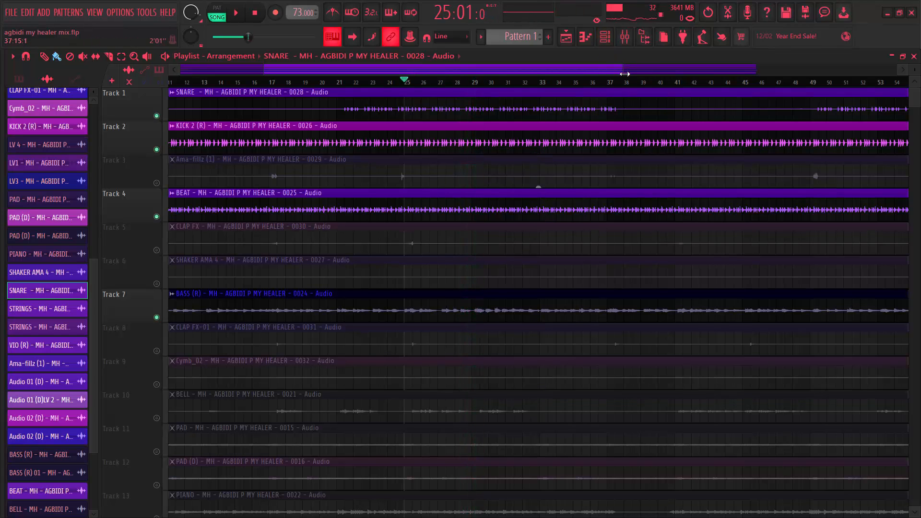
Open Fruity parametric EQ 2 on the BASS (R) mixer insert and examine its curve against the bass spectrum during playback
left_click(632, 40)
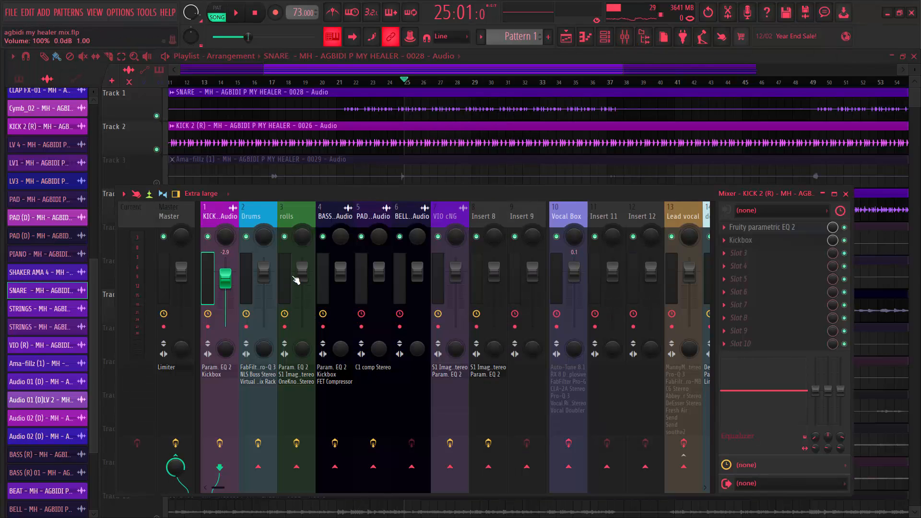
left_click(333, 216)
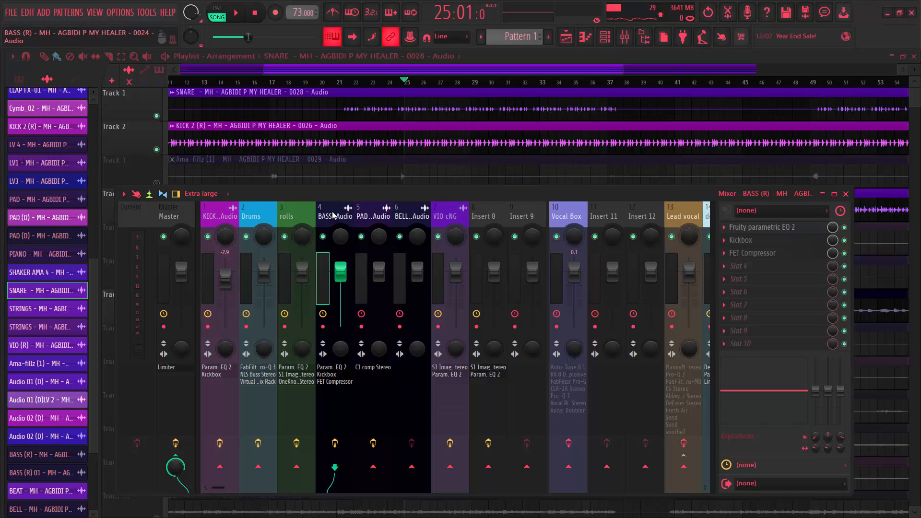
left_click(752, 232)
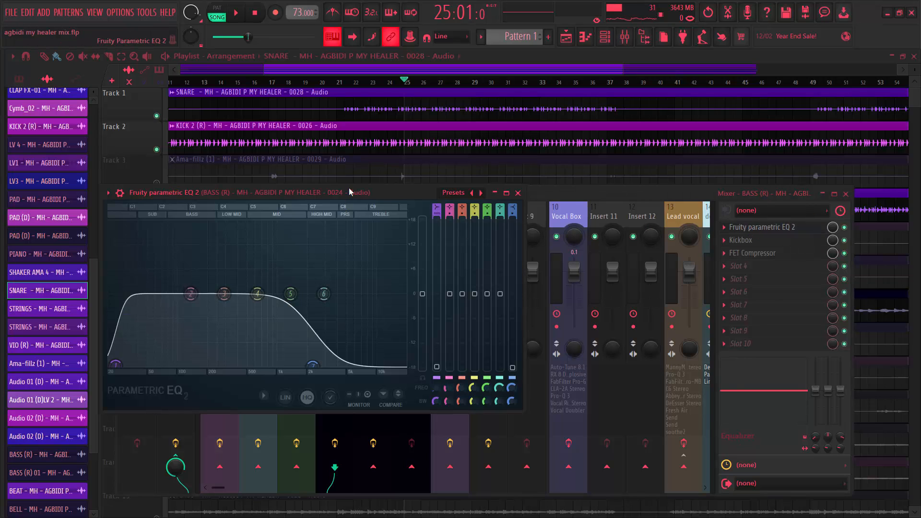
left_click_drag(349, 188, 546, 176)
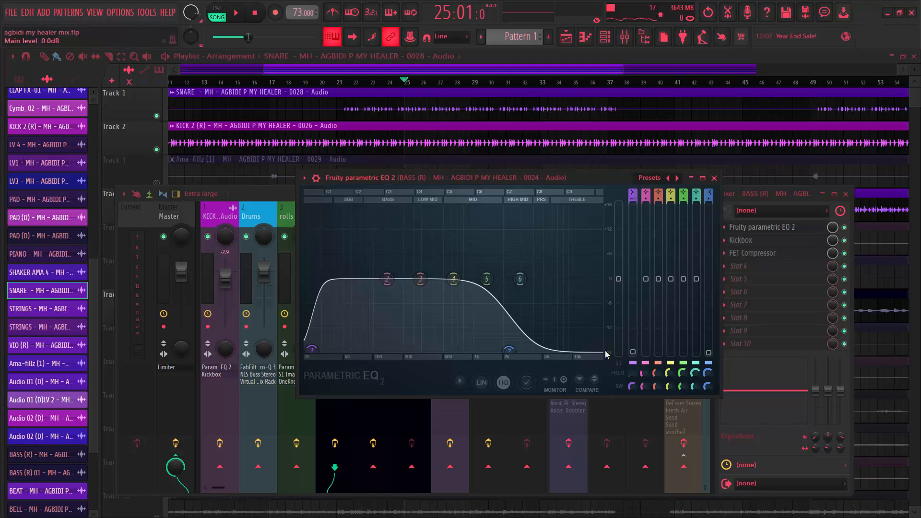
key("space")
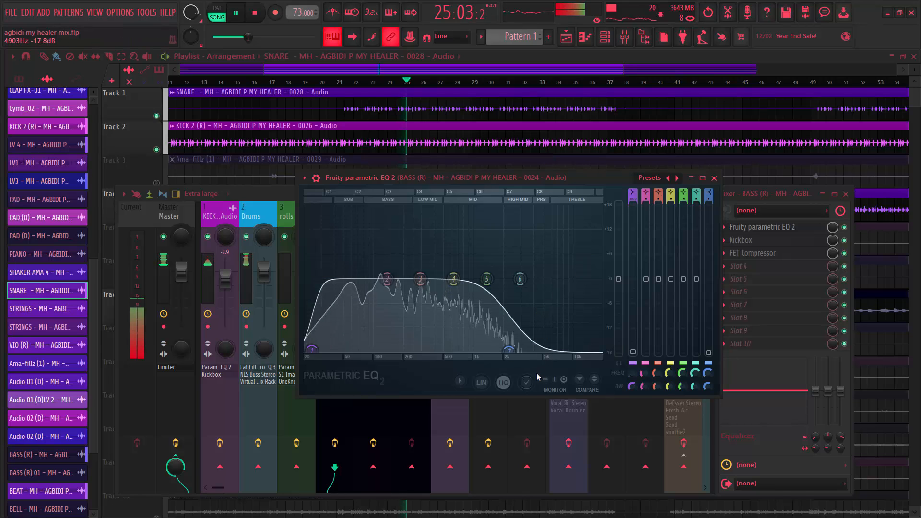
key("space")
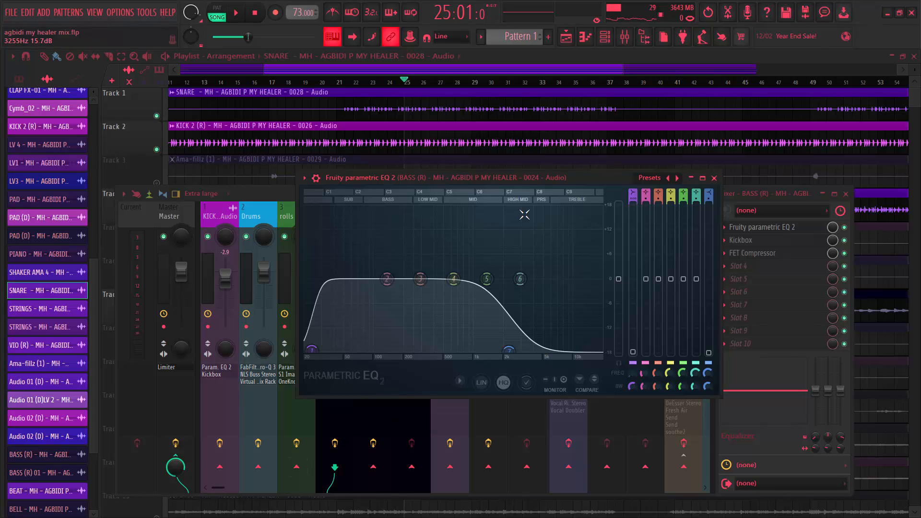
key("space")
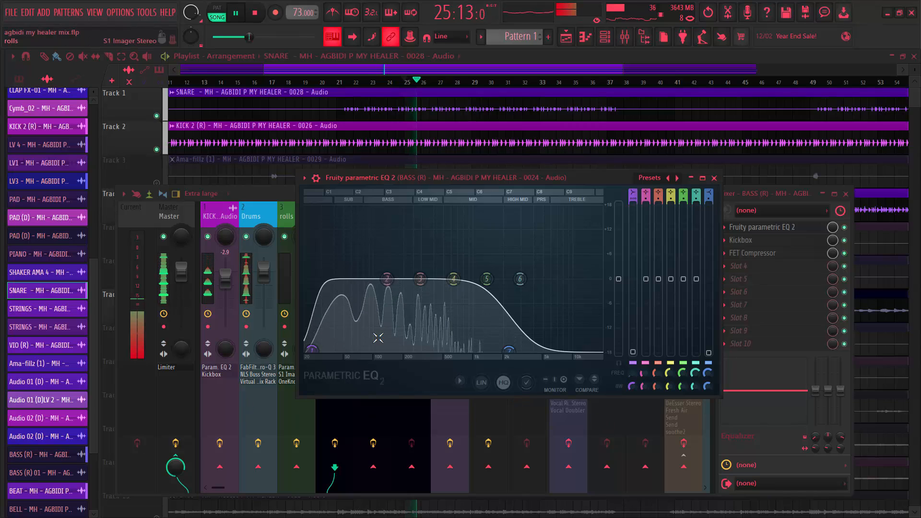
key("space")
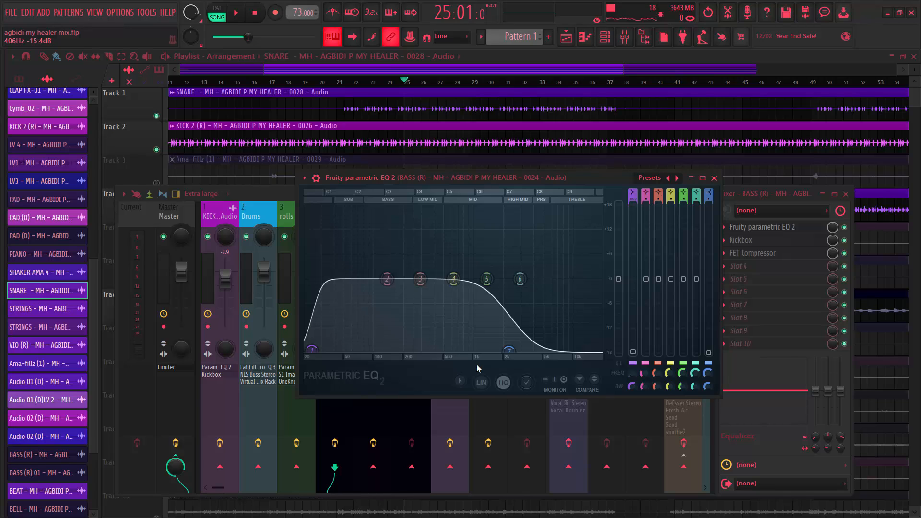
Switch off FET Compressor and Kickbox on the BASS (R) insert while listening to the bass
key("space")
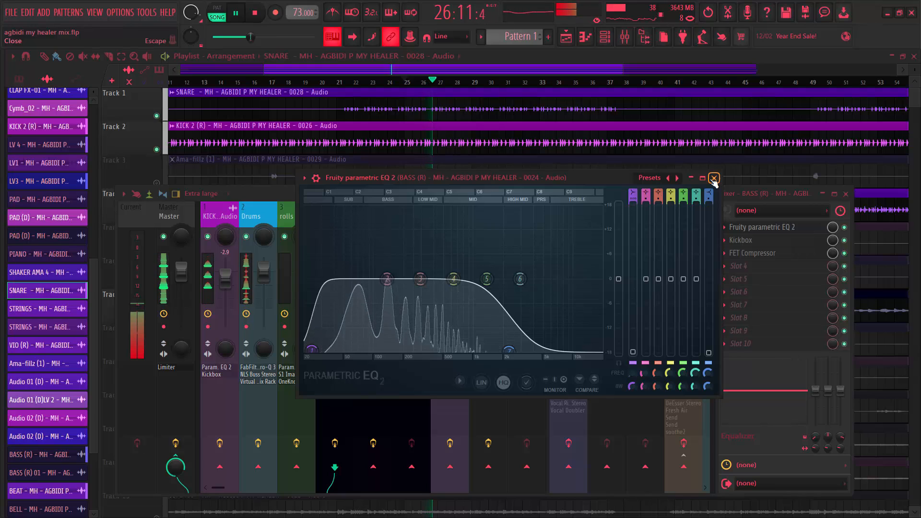
left_click(844, 252)
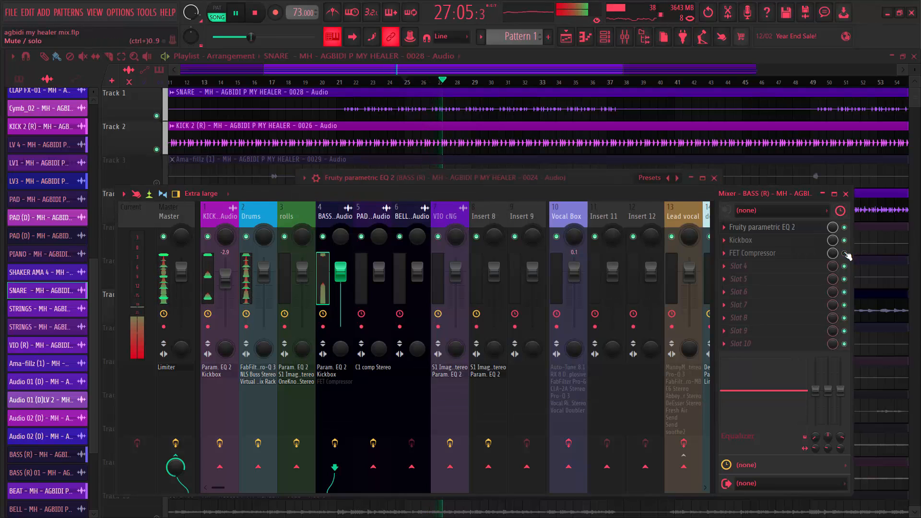
left_click(844, 240)
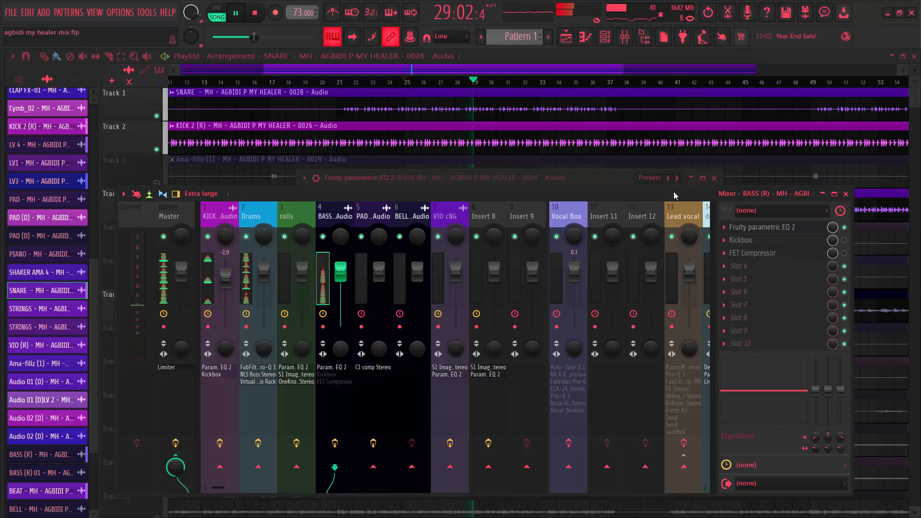
key("space")
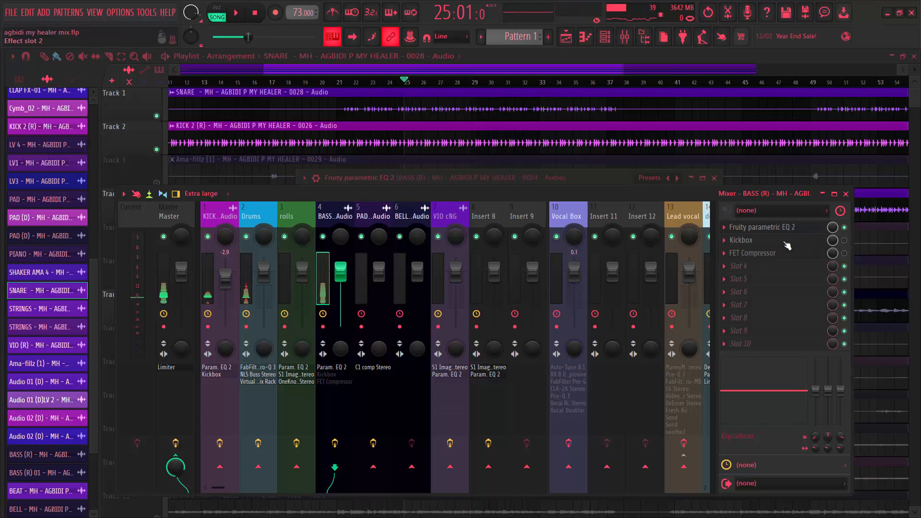
Open Kickbox on the BASS (R) insert, switch it back on, and play the song from bar 25
left_click(785, 243)
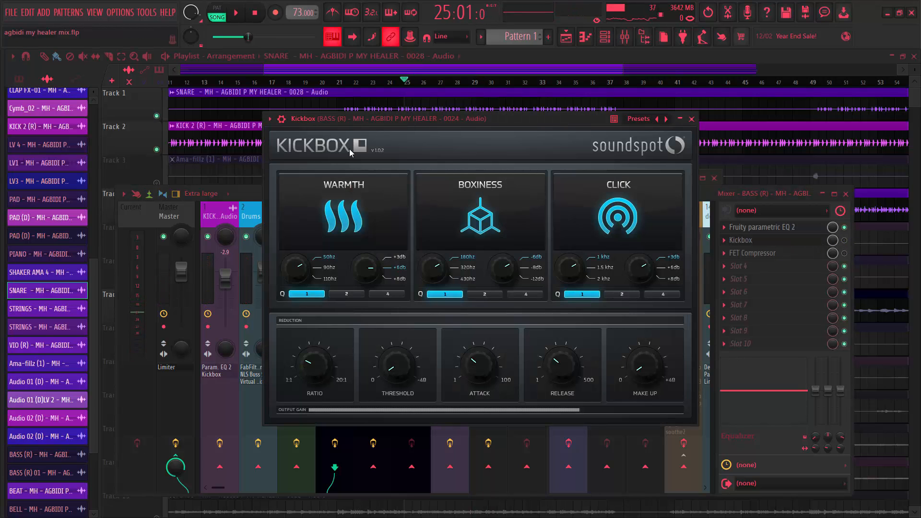
left_click_drag(402, 124, 389, 122)
key("space")
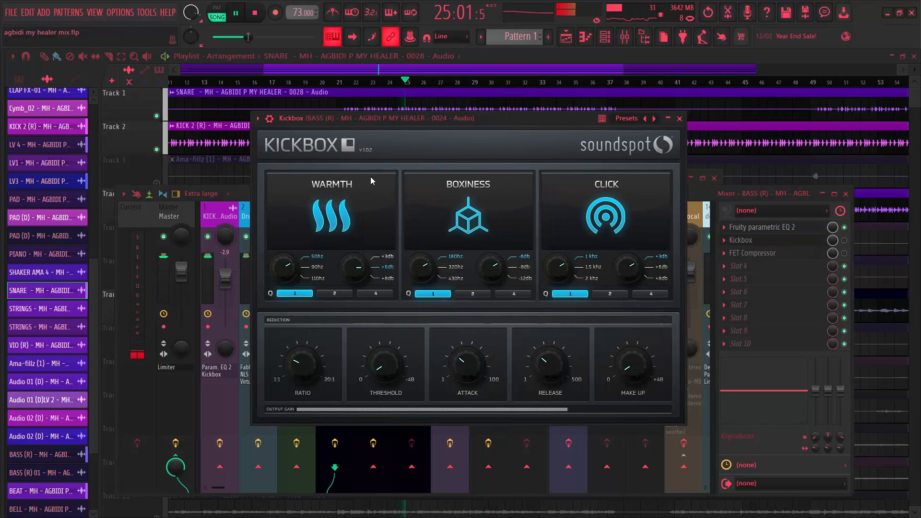
key("space")
left_click(274, 121)
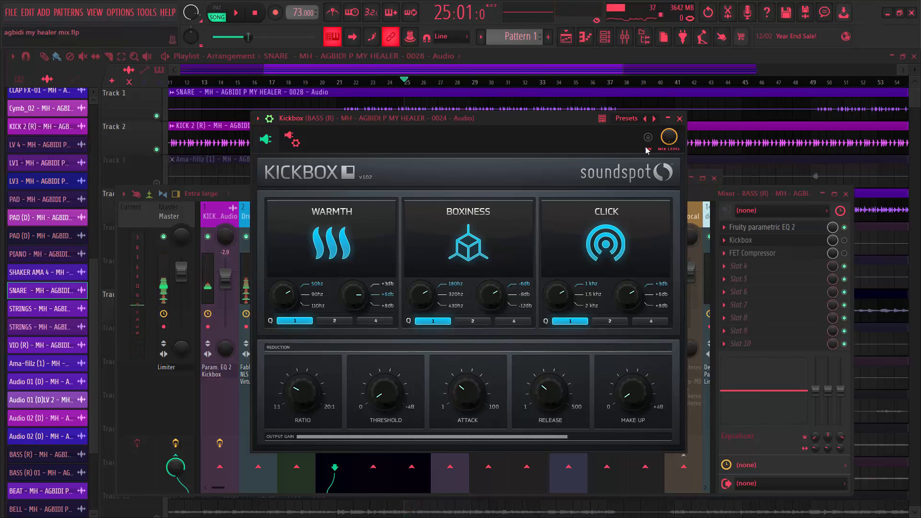
left_click(648, 137)
key("space")
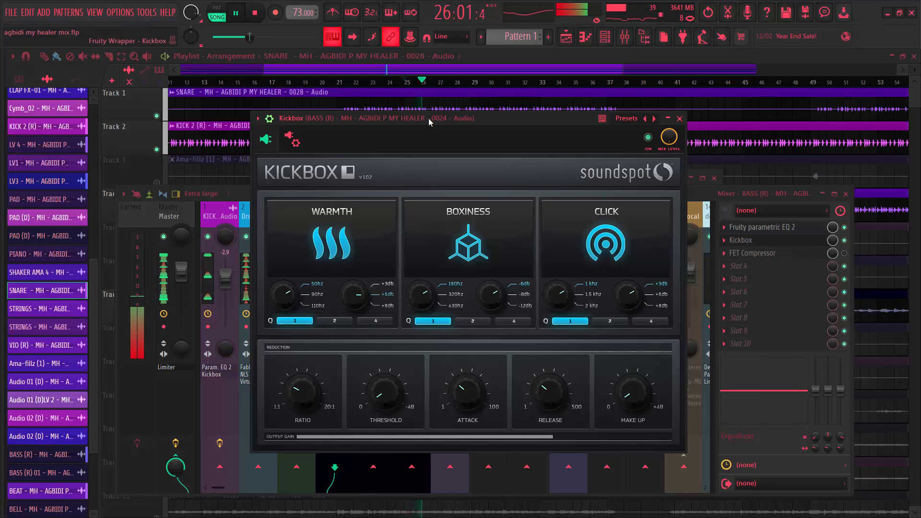
Try a Warmth Q of 2 in Kickbox on the BASS (R) insert, restore it to 1, and replay the song
key("space")
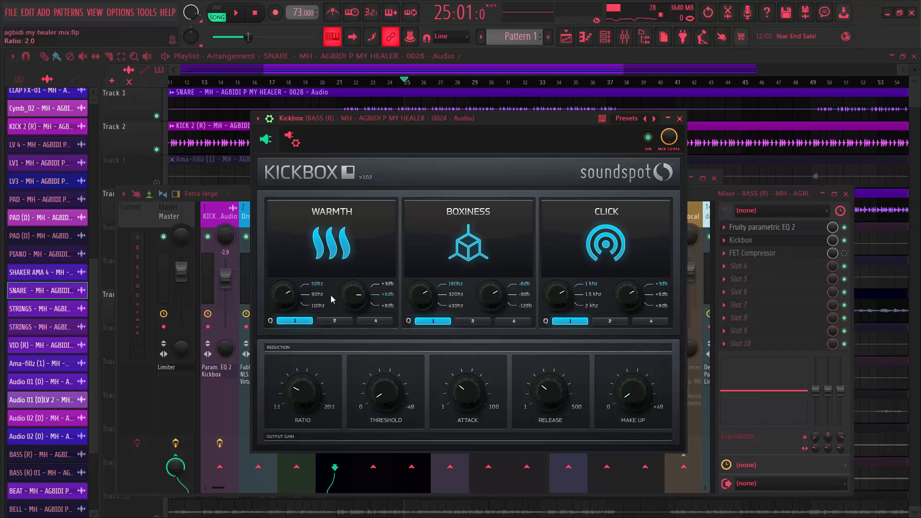
left_click(335, 321)
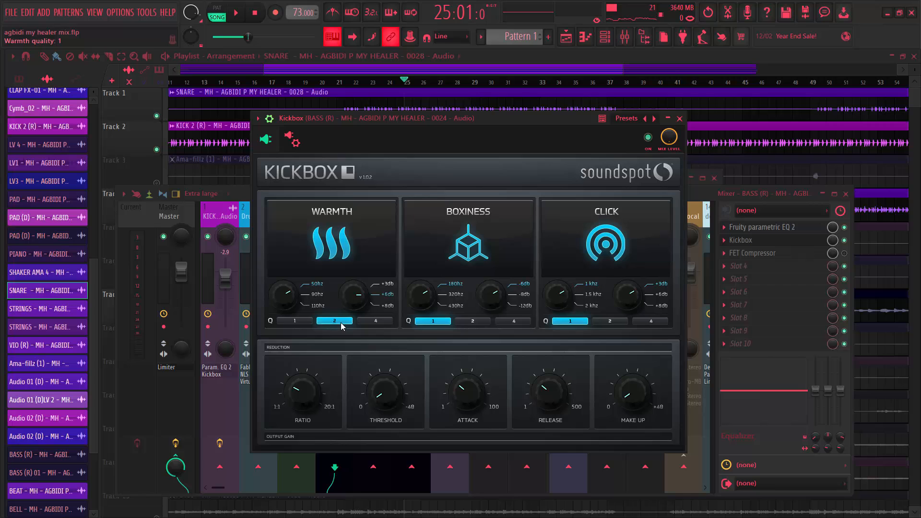
left_click(290, 319)
key("space")
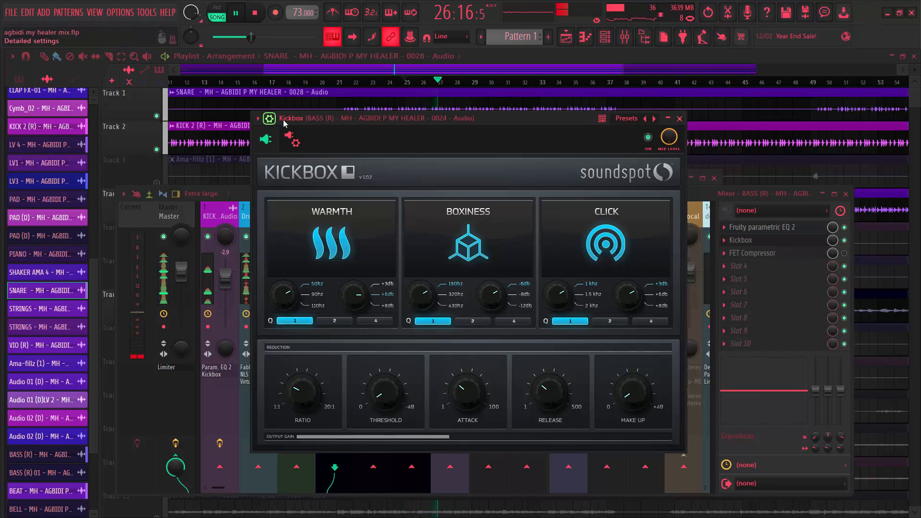
Hide Kickbox's wrapper settings while listening to the bass, and close the plugin
left_click(269, 118)
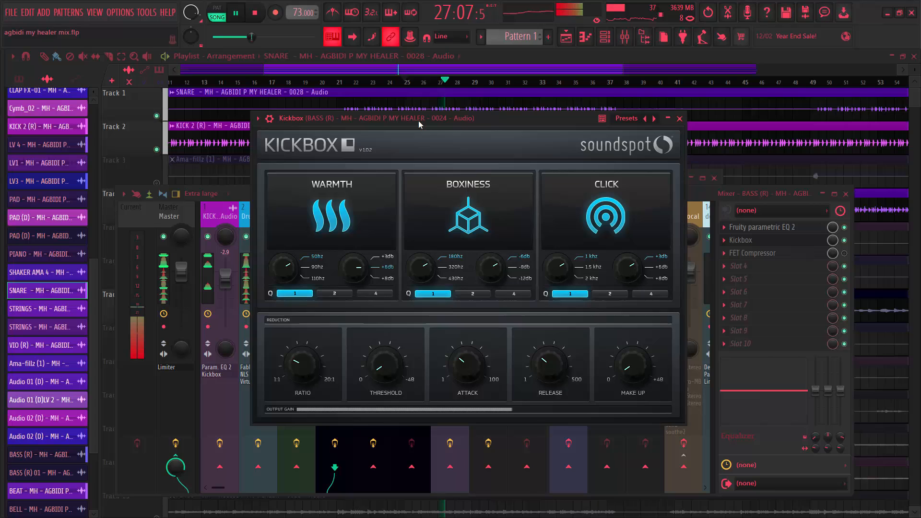
left_click_drag(322, 121, 310, 121)
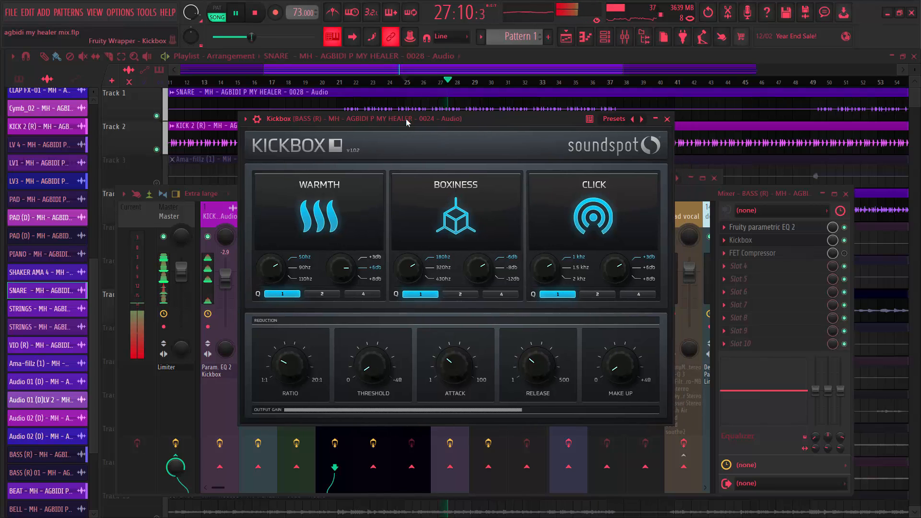
key("space")
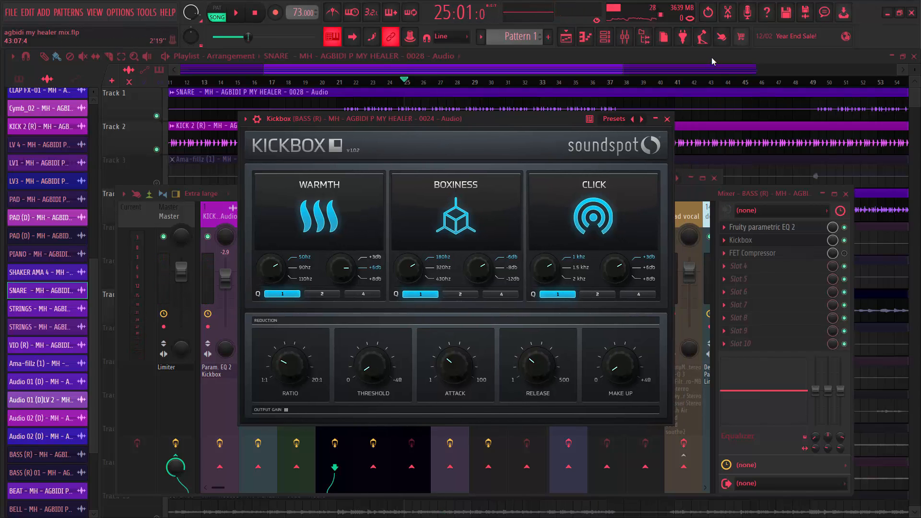
left_click(667, 119)
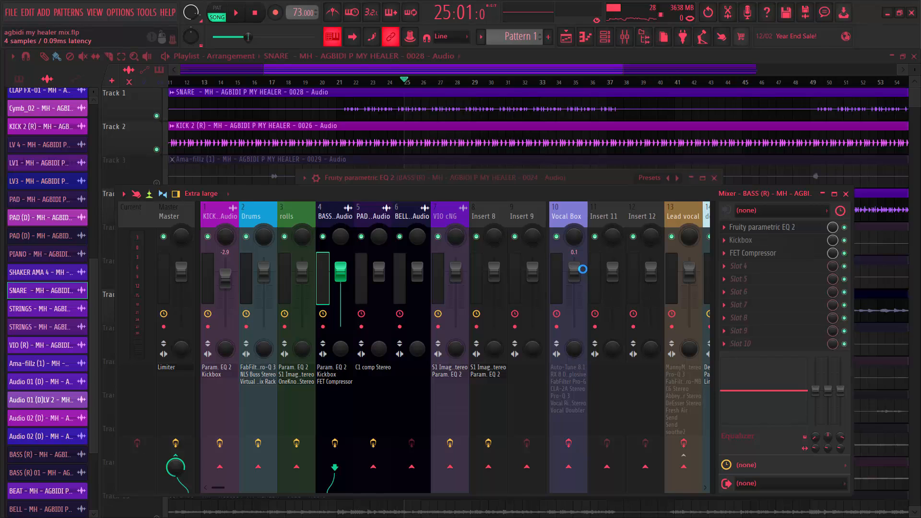
Switch FET Compressor back on in the BASS (R) insert and open it to watch its meters during playback
left_click(735, 268)
left_click(797, 254)
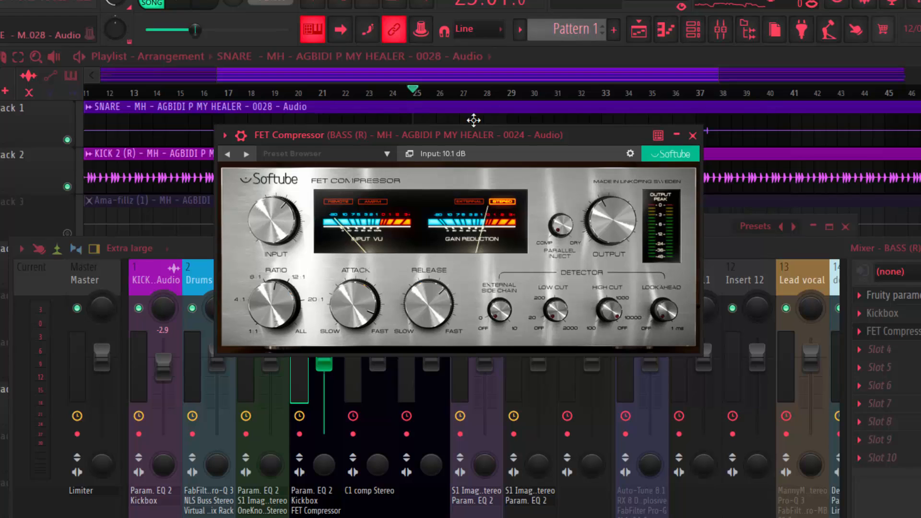
left_click_drag(487, 130, 488, 154)
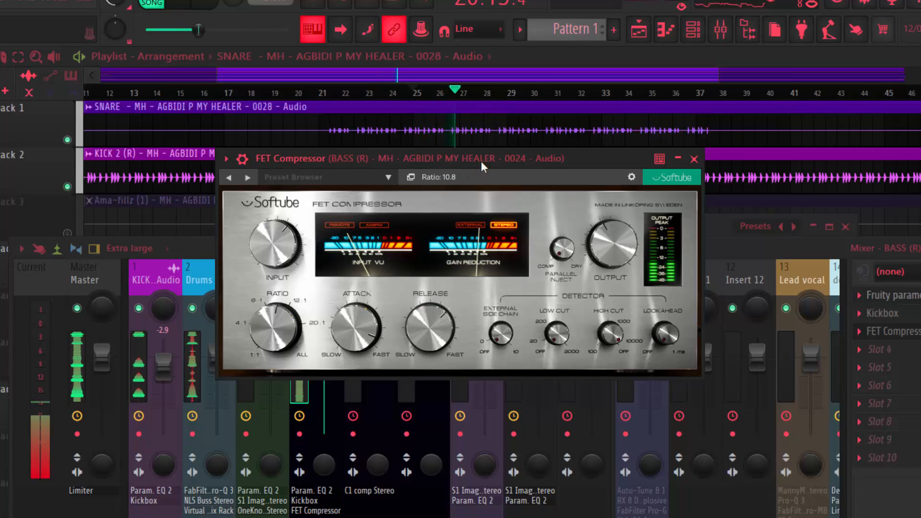
key("space")
Show FET Compressor's wrapper settings, switch the compressor off, and listen to the bass without it
left_click(245, 159)
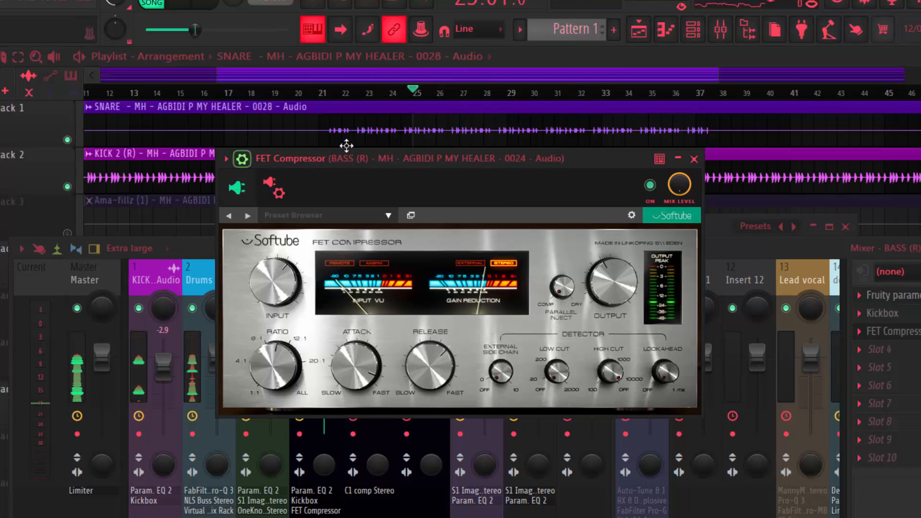
left_click(651, 187)
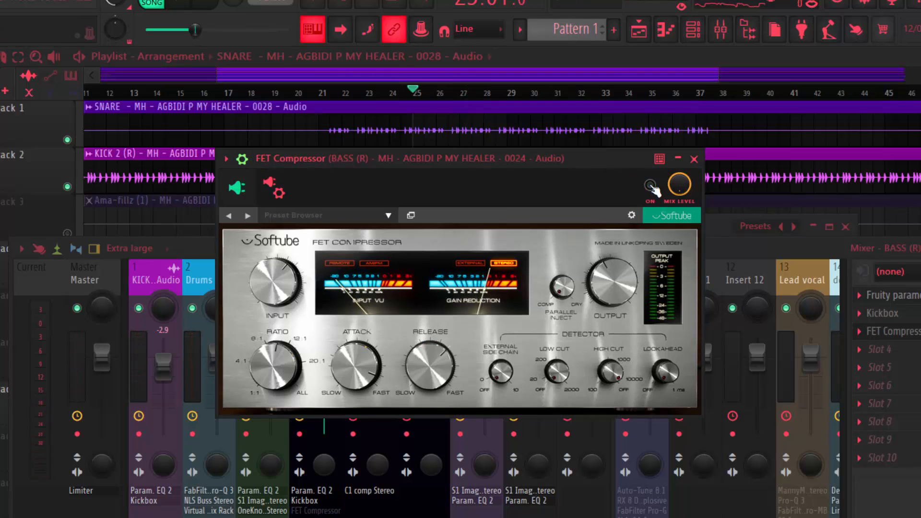
key("space")
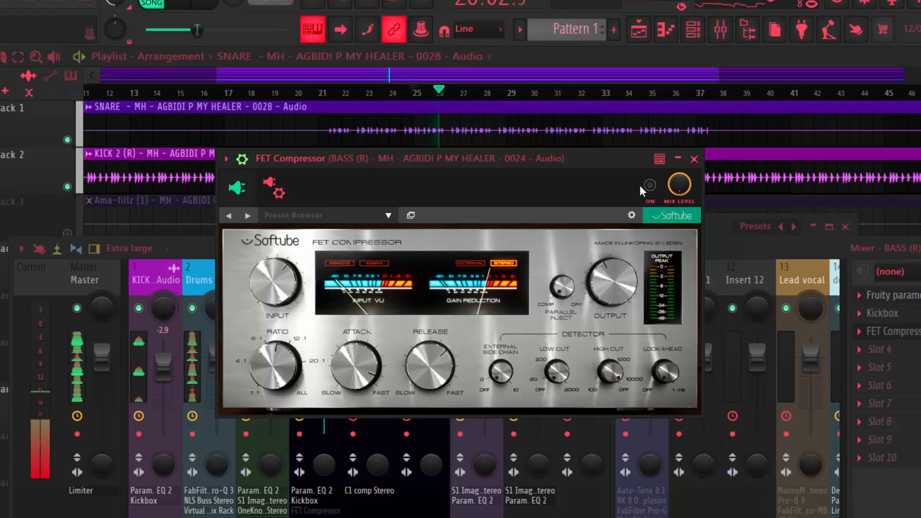
key("space")
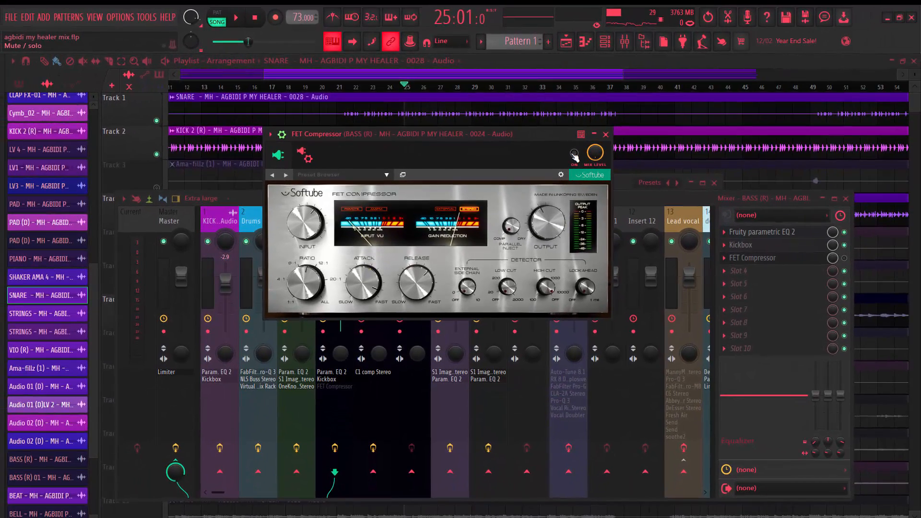
Switch FET Compressor back on, listen to the compressed bass, and close the plugin
key("space")
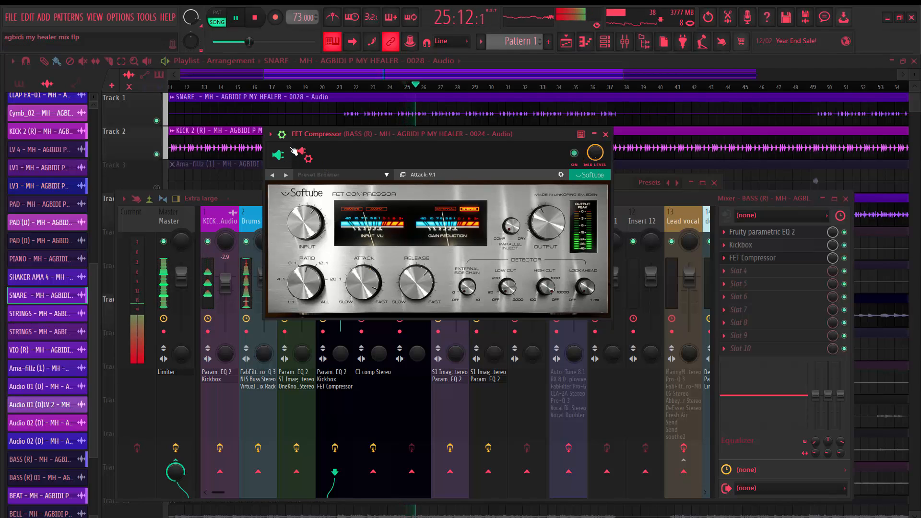
left_click(283, 136)
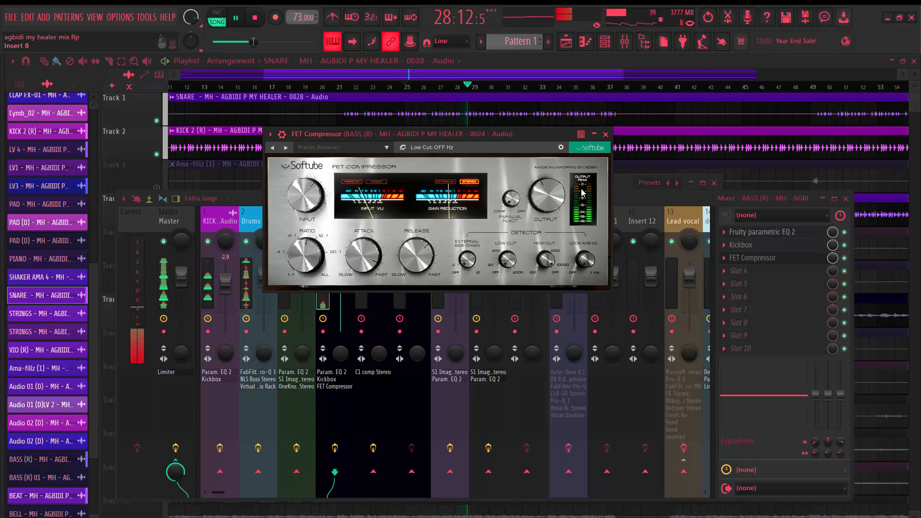
left_click(607, 134)
key("space")
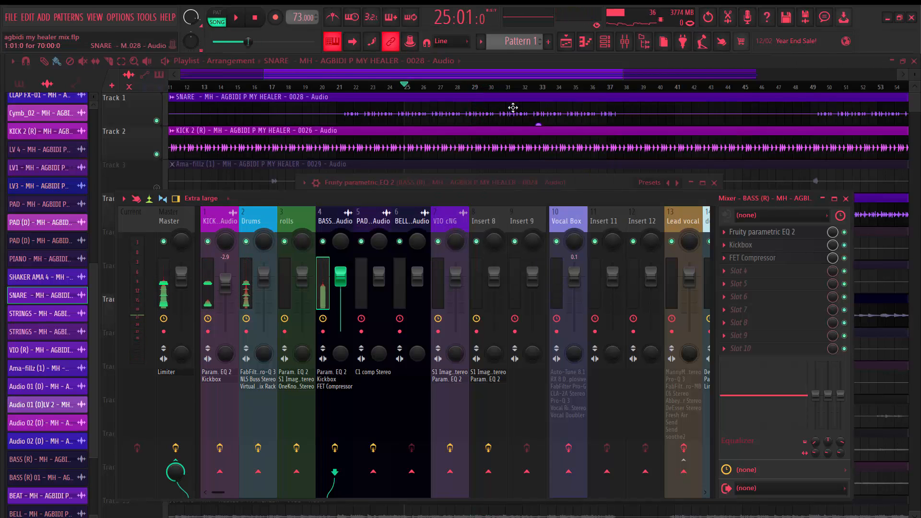
Return to the playlist and unmute the backing vocals and Audio 02 (D) on Tracks 26 to 32 during playback
left_click(538, 61)
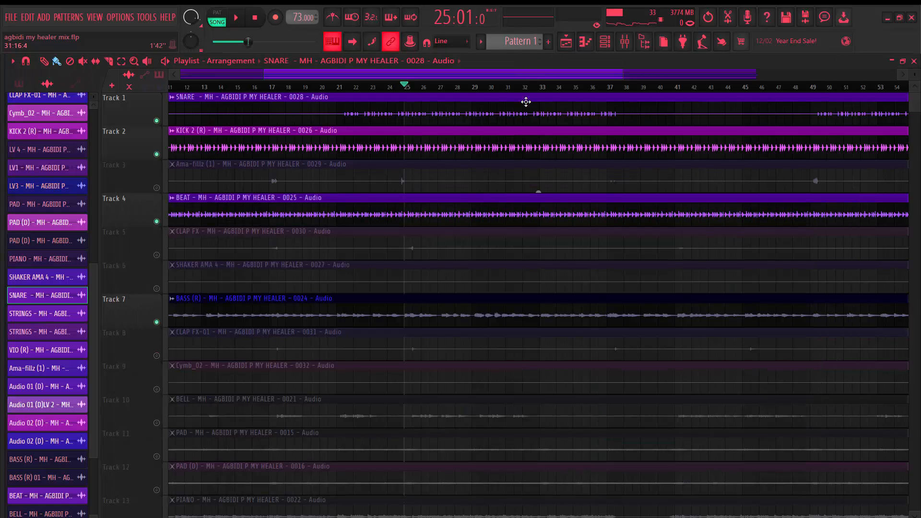
key("space")
scroll(282, 489, "down", 10)
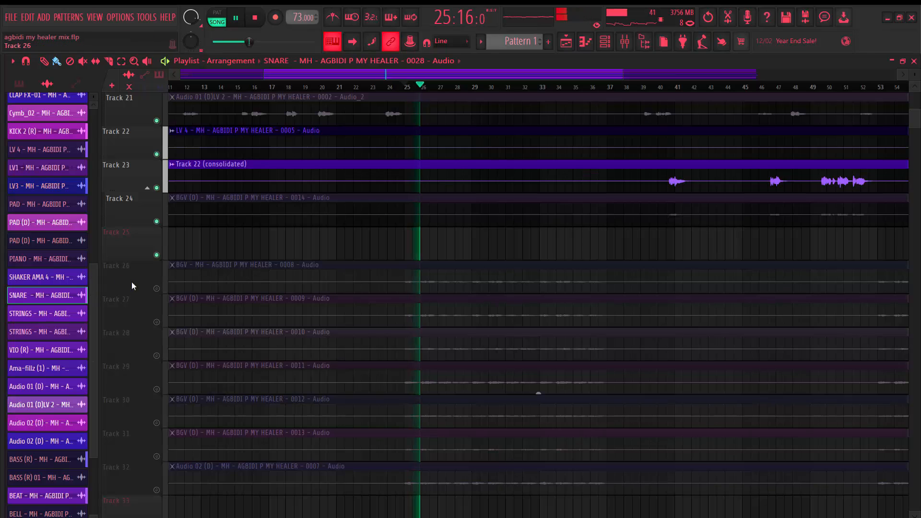
left_click(157, 289)
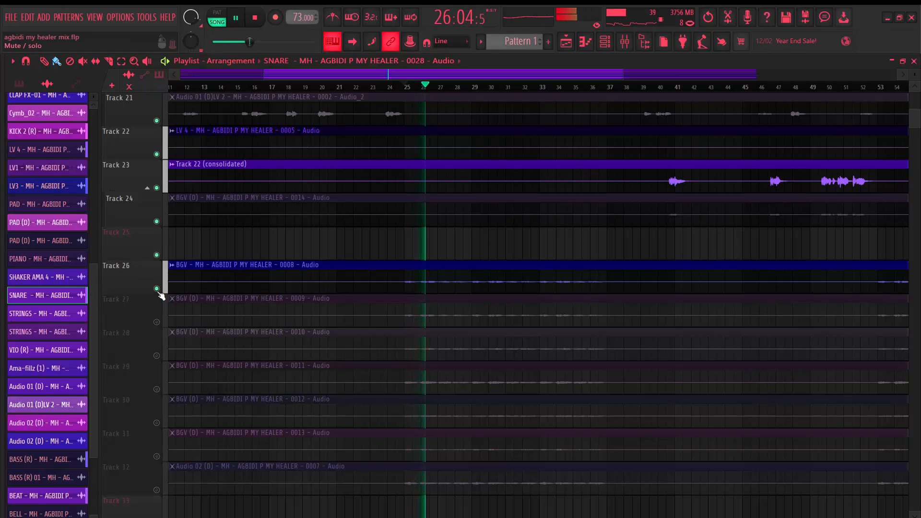
left_click(156, 322)
left_click(156, 355)
left_click(156, 389)
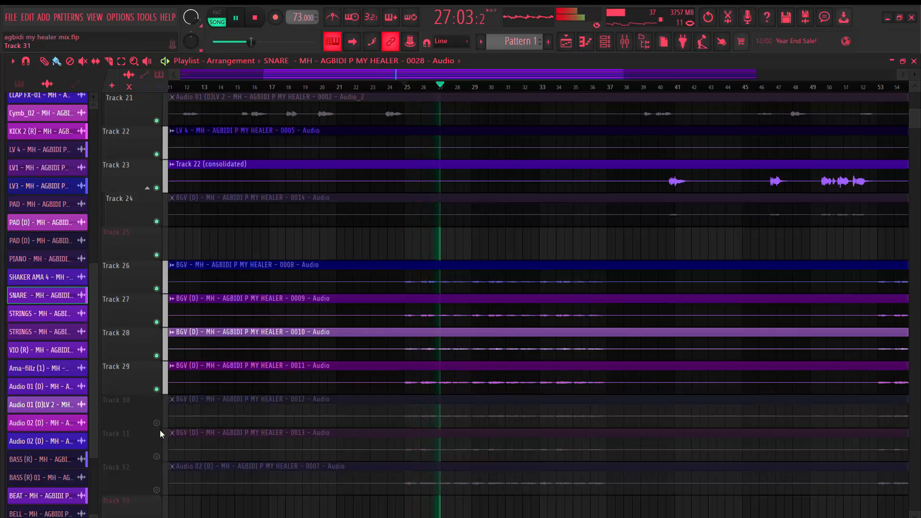
left_click(156, 423)
left_click(156, 456)
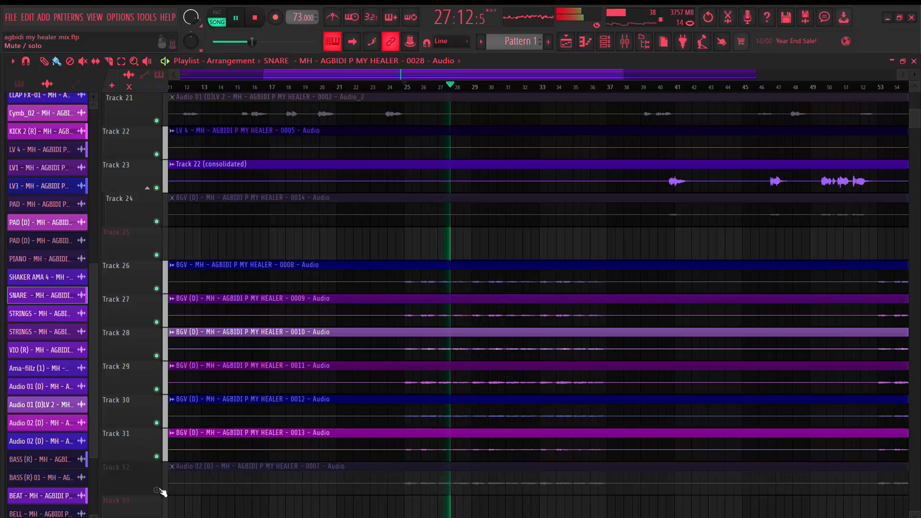
left_click(157, 490)
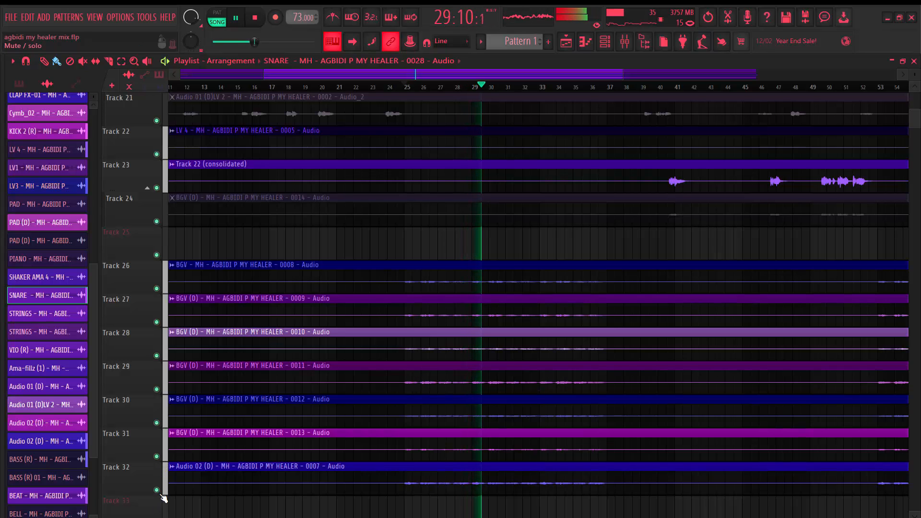
Stop playback and mute Tracks 26 to 32 again
scroll(335, 367, "up", 3)
scroll(338, 363, "up", 14)
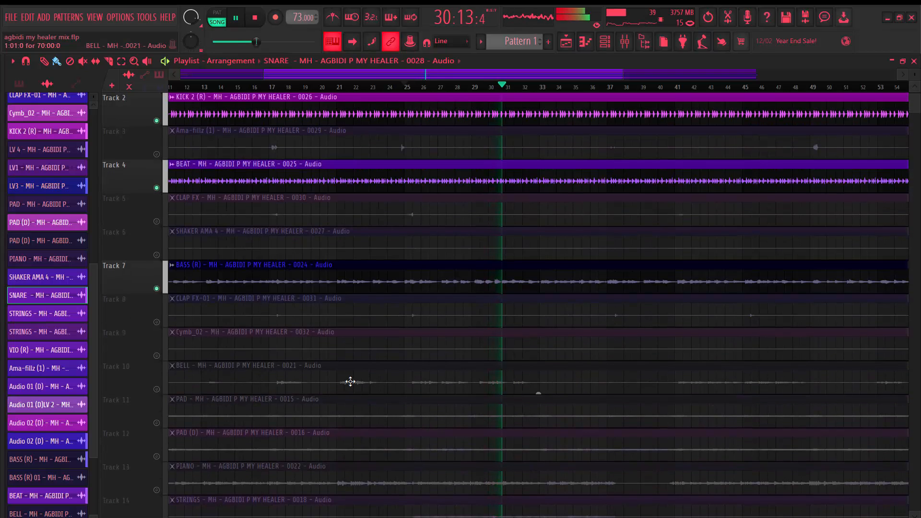
scroll(379, 385, "down", 4)
scroll(382, 388, "down", 17)
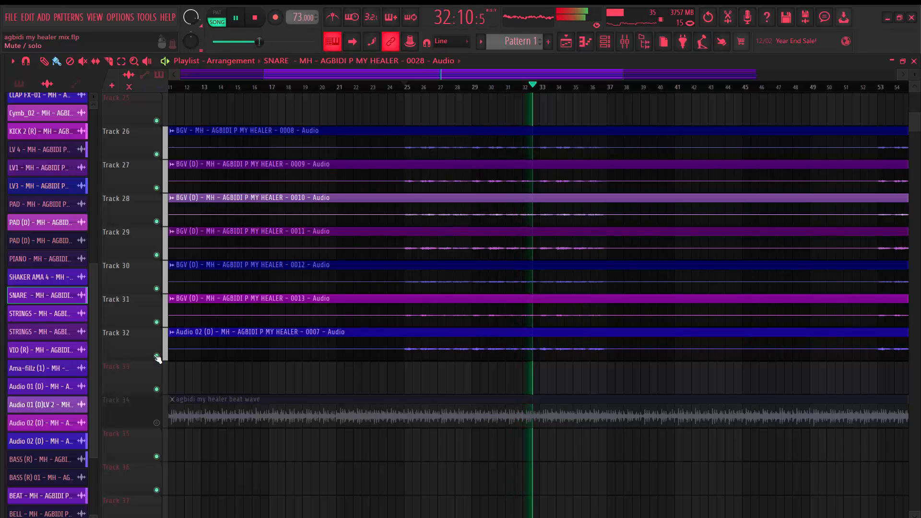
key("space")
left_click(157, 354)
left_click(157, 322)
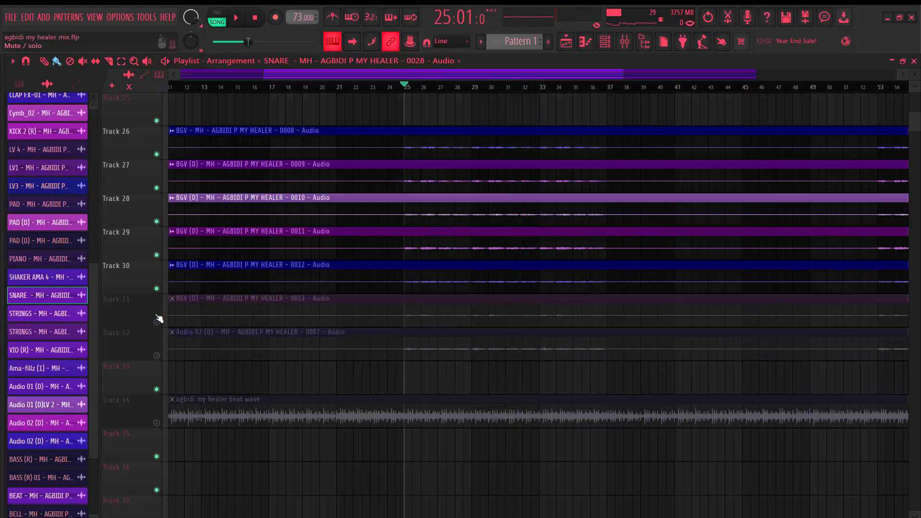
left_click(157, 288)
left_click(156, 254)
left_click(156, 221)
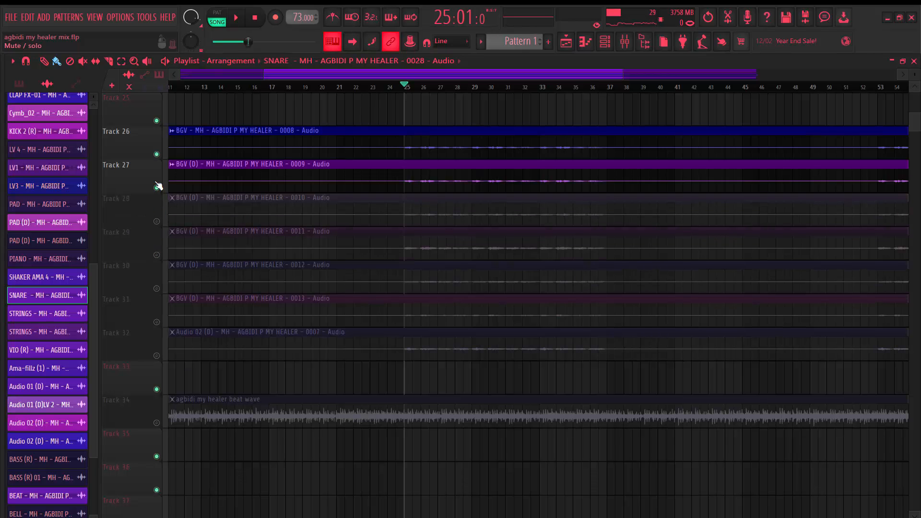
left_click(157, 187)
left_click(156, 154)
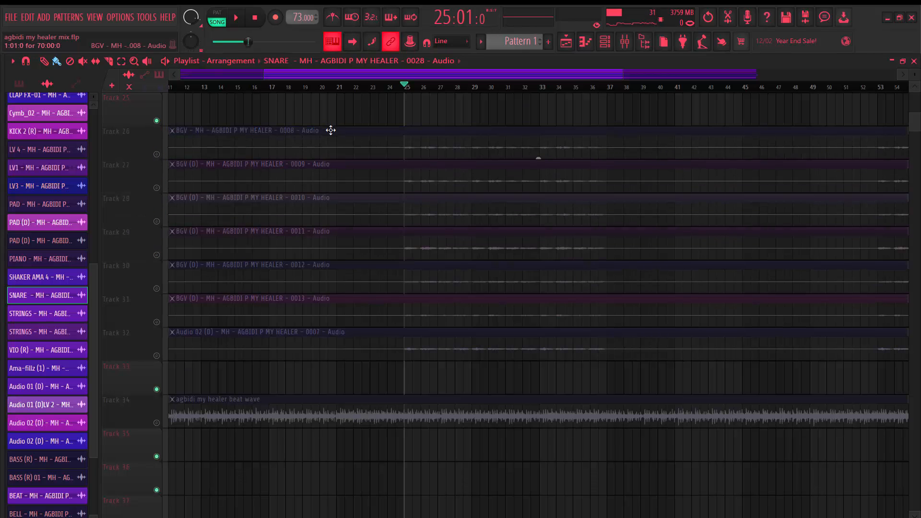
Unmute the PIANO audio on Track 13 and listen to it with the drums and bass
scroll(328, 130, "up", 6)
scroll(327, 132, "up", 3)
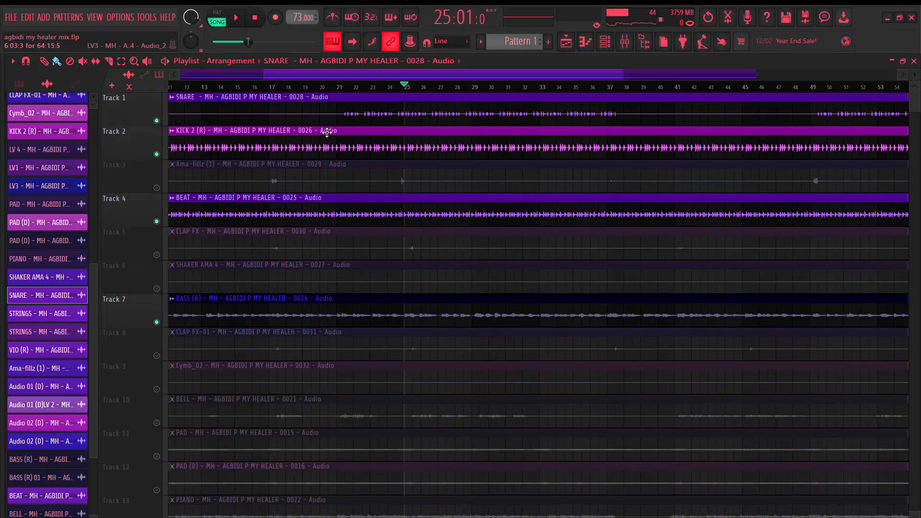
scroll(339, 394, "down", 2)
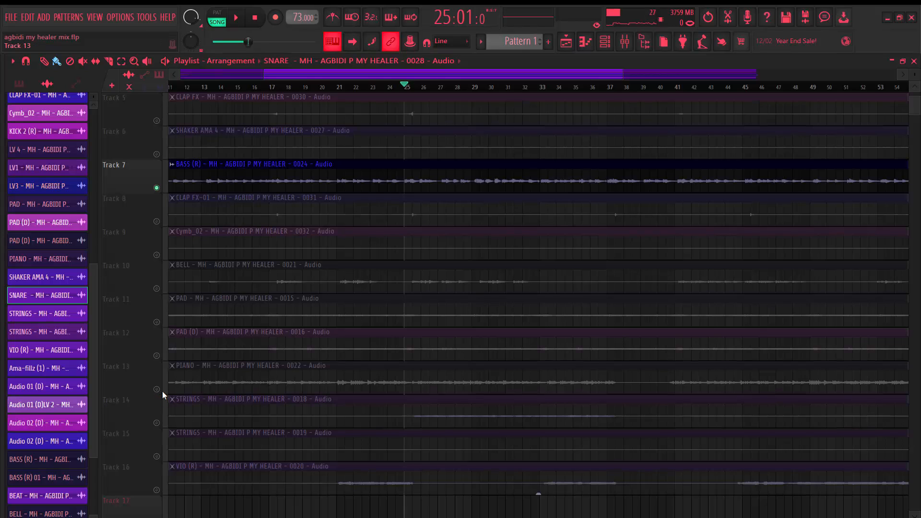
left_click(158, 389)
key("space")
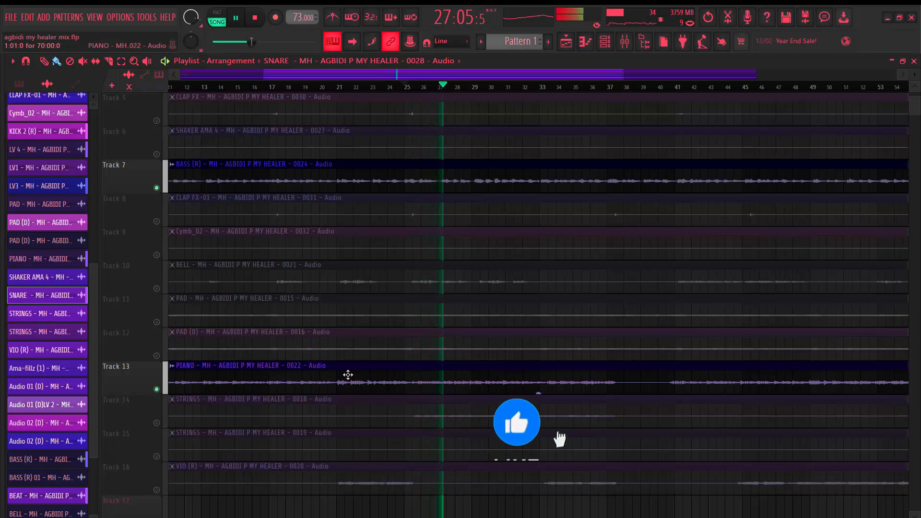
key("space")
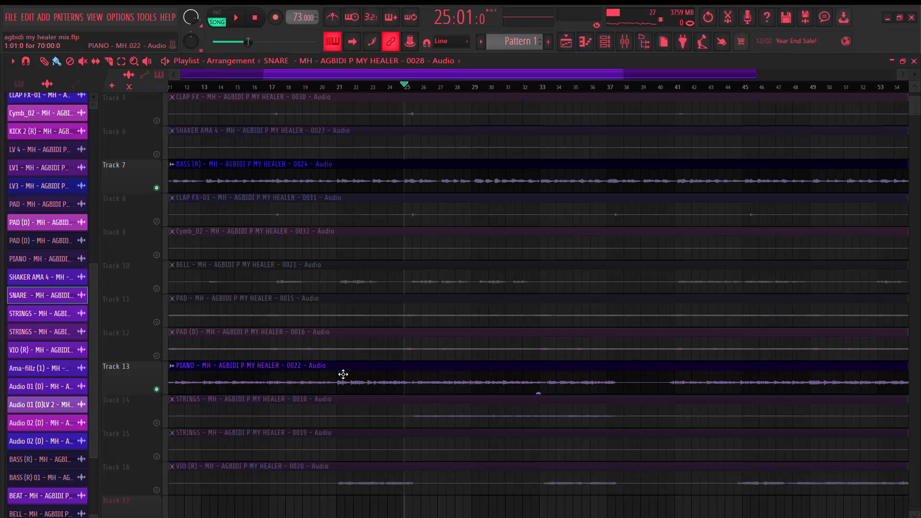
Check the PIANO clip's mixer routing during playback and show its effects on mixer Insert 8
key("space")
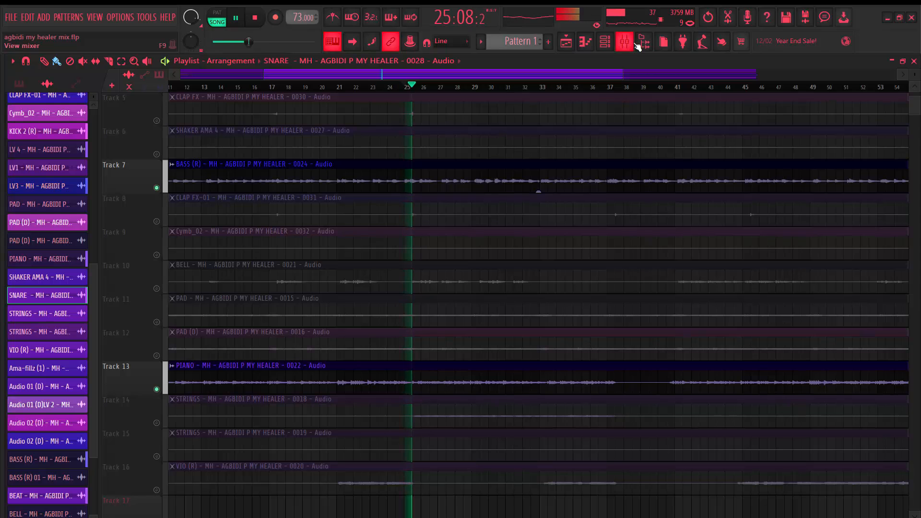
double_click(539, 381)
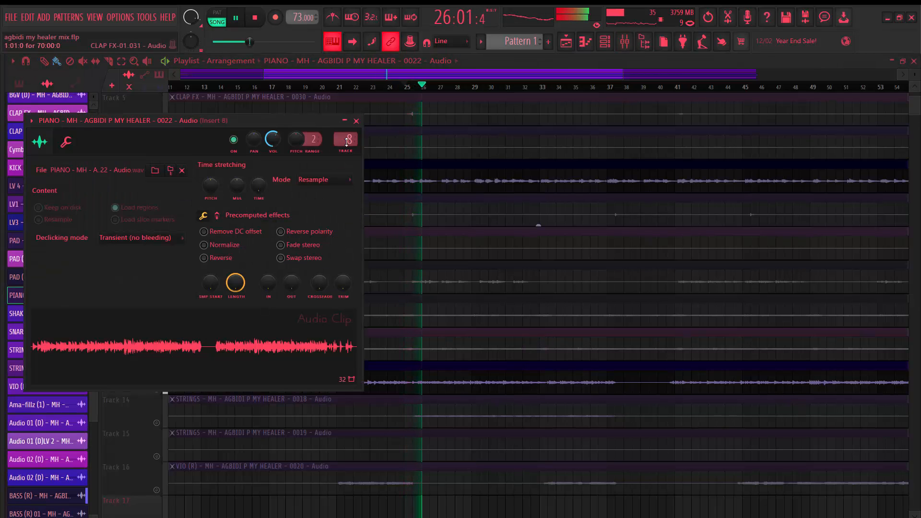
left_click(356, 121)
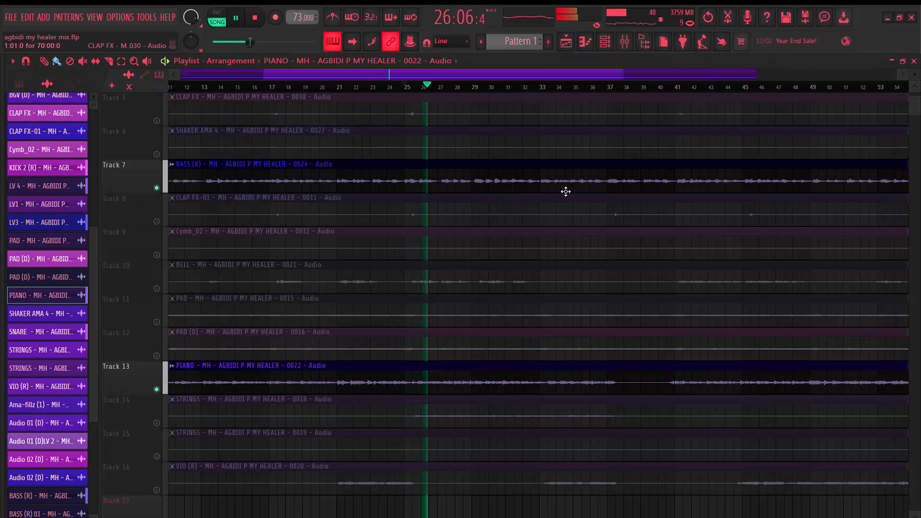
left_click(625, 41)
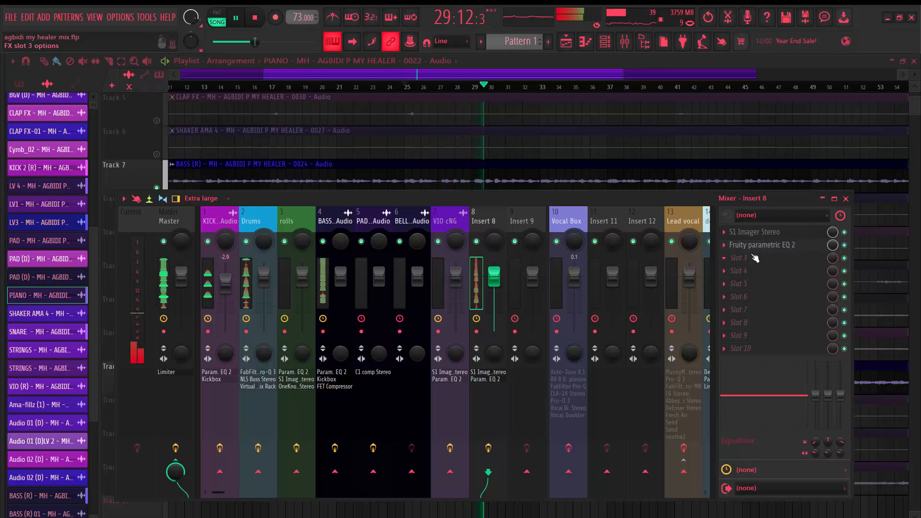
Examine the S1 Imager Stereo on mixer Insert 8 while listening to the piano, stop playback and close the plugin
key("space")
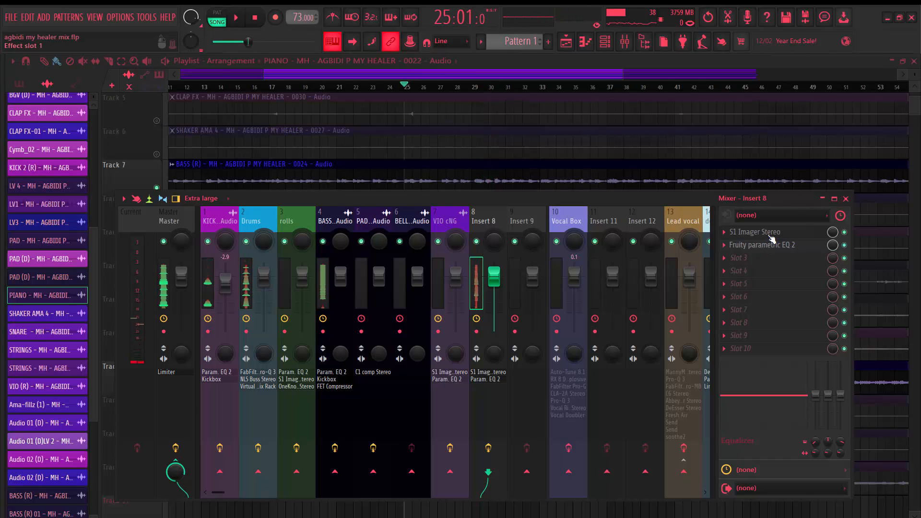
left_click(767, 233)
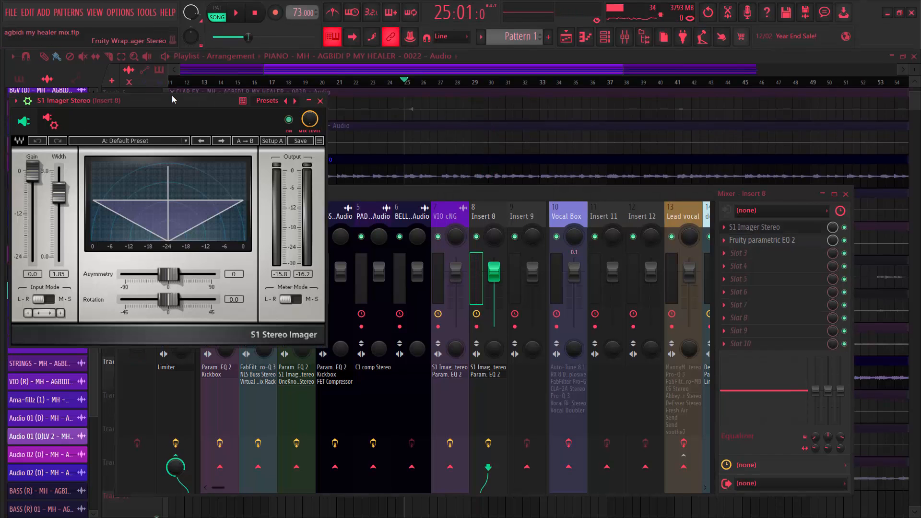
left_click_drag(172, 99, 451, 138)
left_click(307, 138)
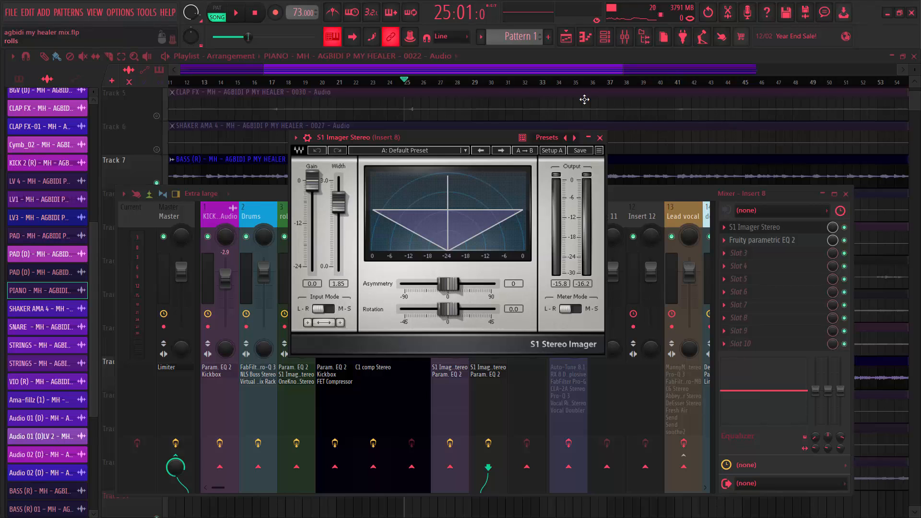
key("space")
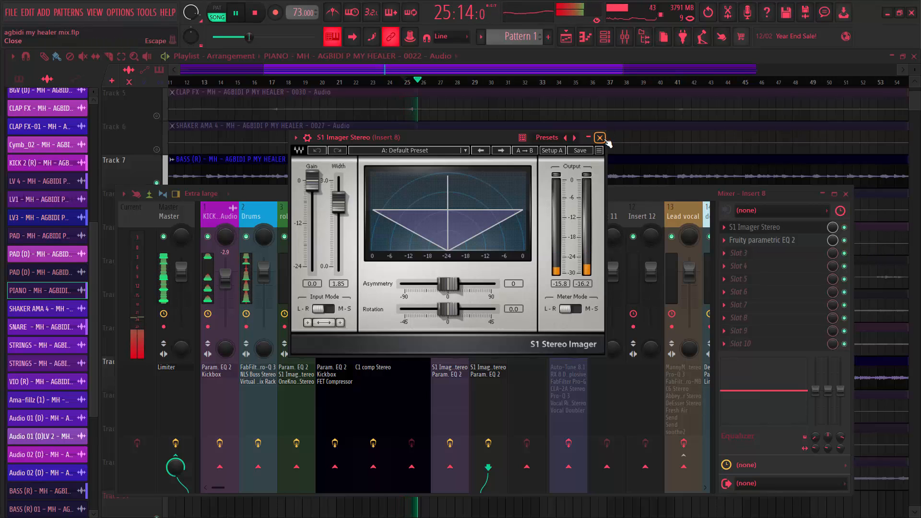
left_click_drag(438, 141, 440, 161)
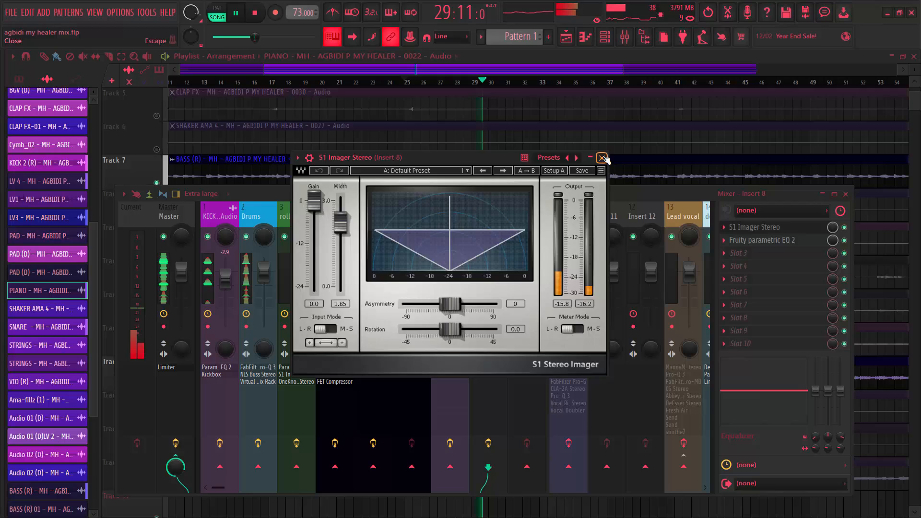
left_click(602, 157)
key("space")
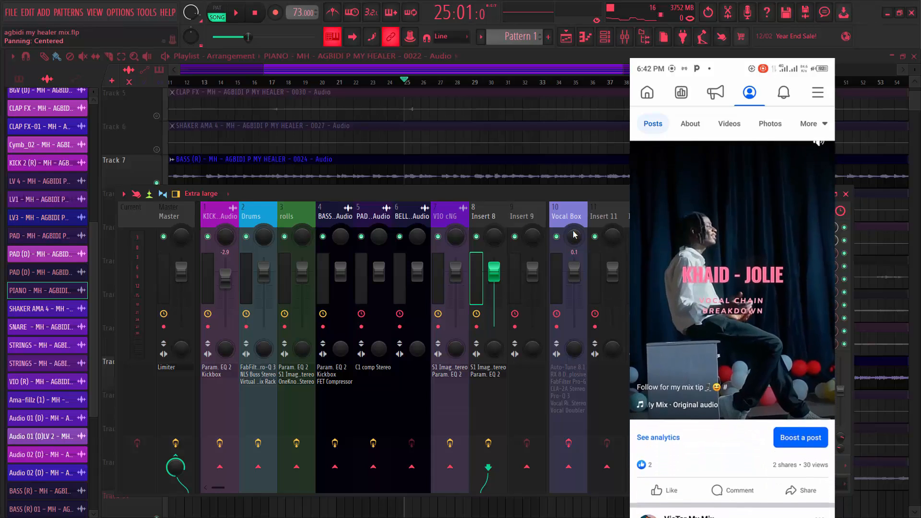
Examine the Fruity parametric EQ 2 curve on mixer Insert 8 with playback stopped and running, then close the equalizer
left_click(787, 240)
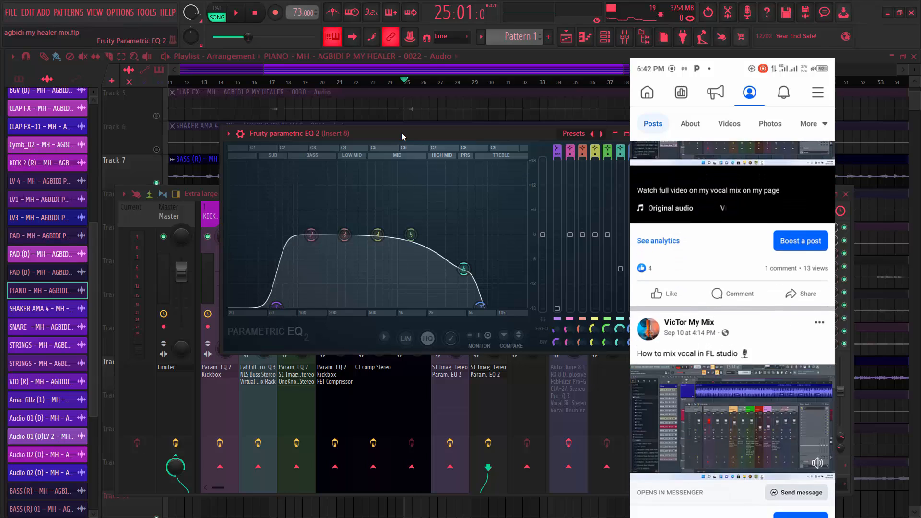
left_click_drag(404, 133, 406, 137)
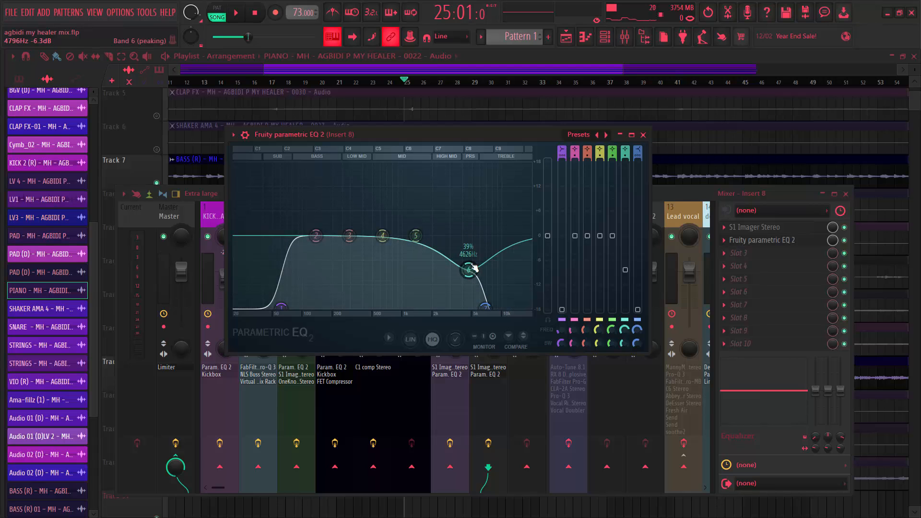
key("space")
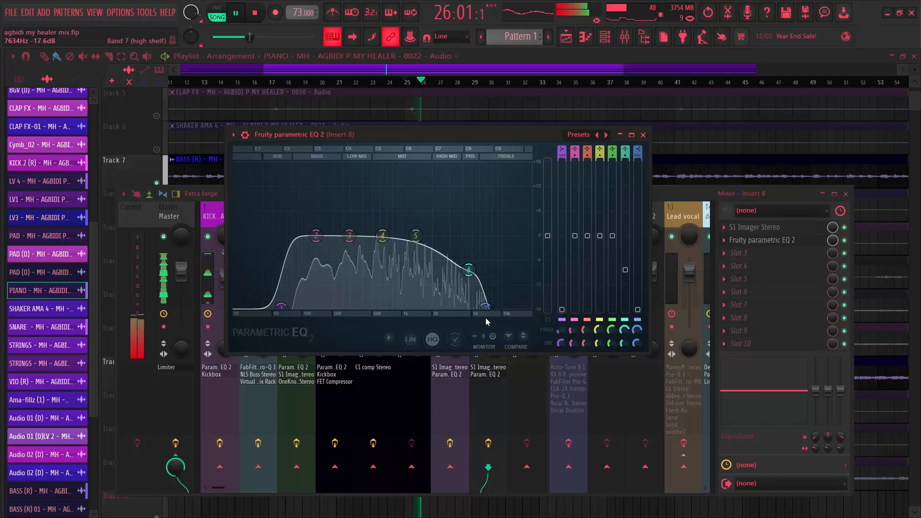
key("space")
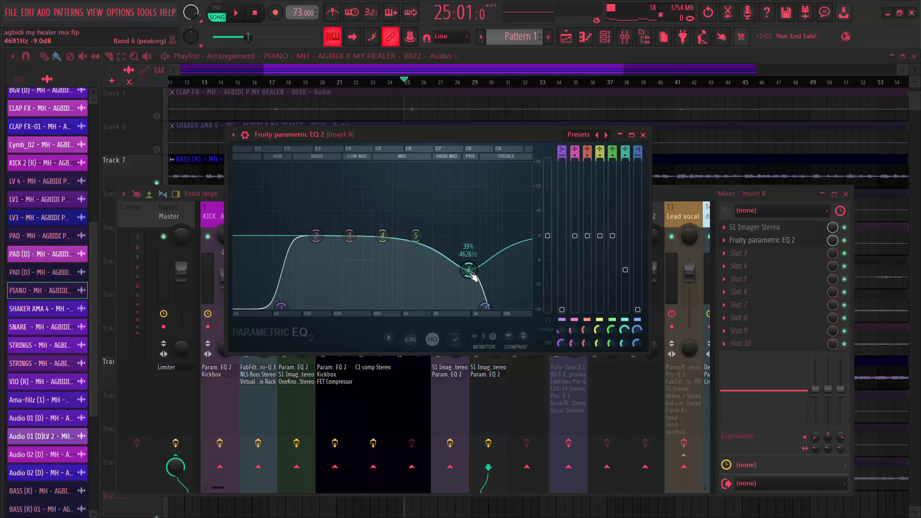
key("space")
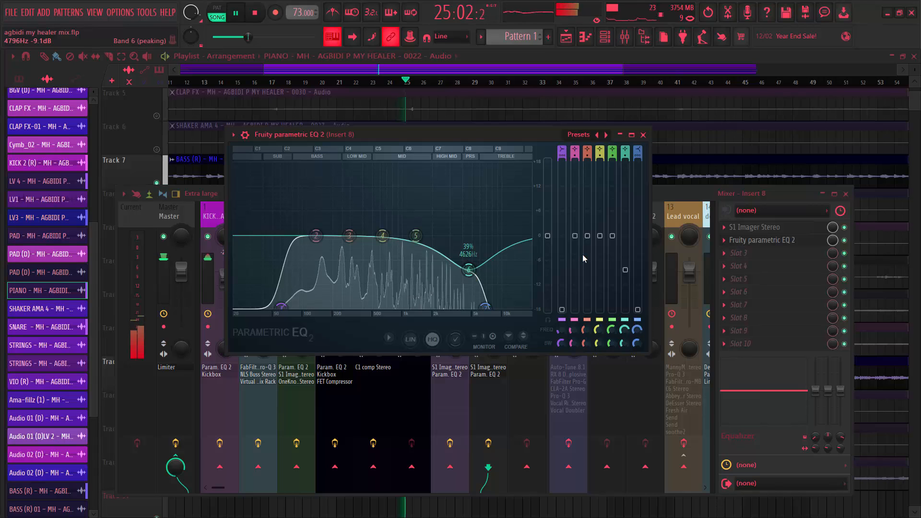
left_click(644, 135)
Return to the playlist and unmute the backing vocals and Audio 02 (D) on Tracks 26 to 32 while the song plays
key("F9")
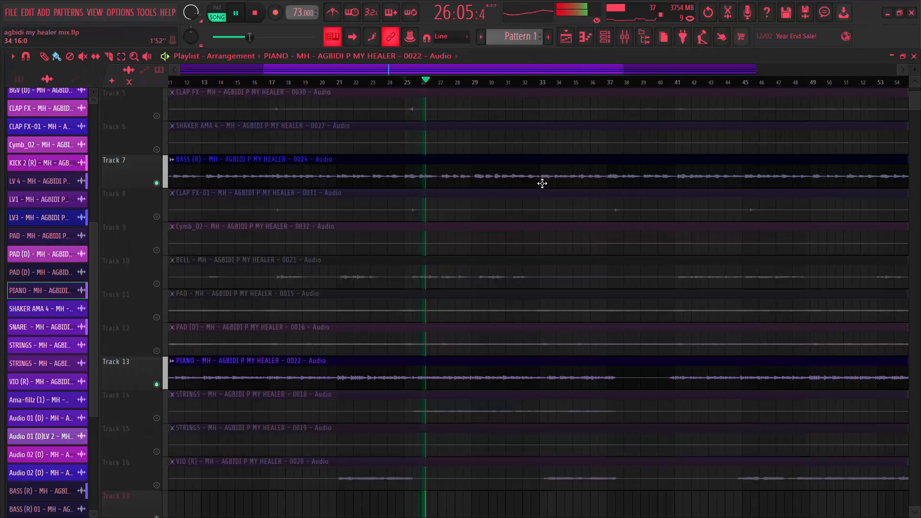
scroll(504, 228, "down", 10)
scroll(440, 331, "down", 7)
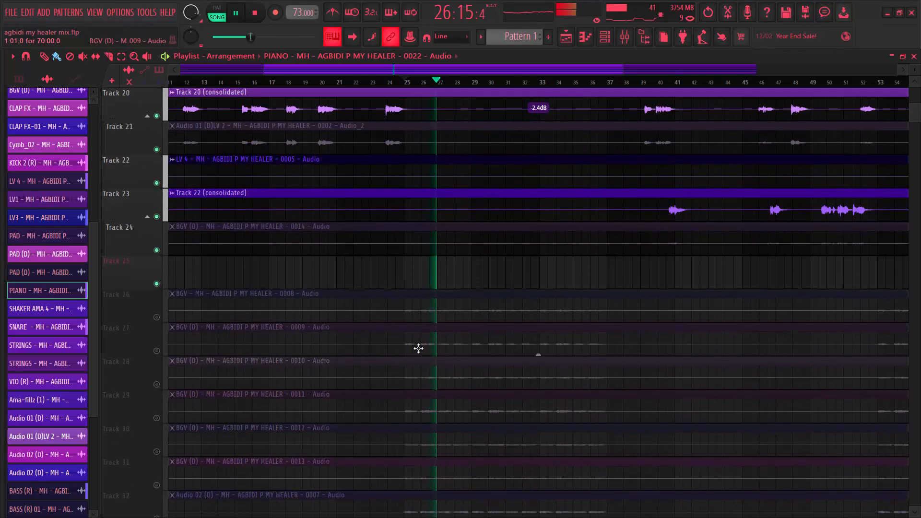
left_click_drag(156, 149, 162, 358)
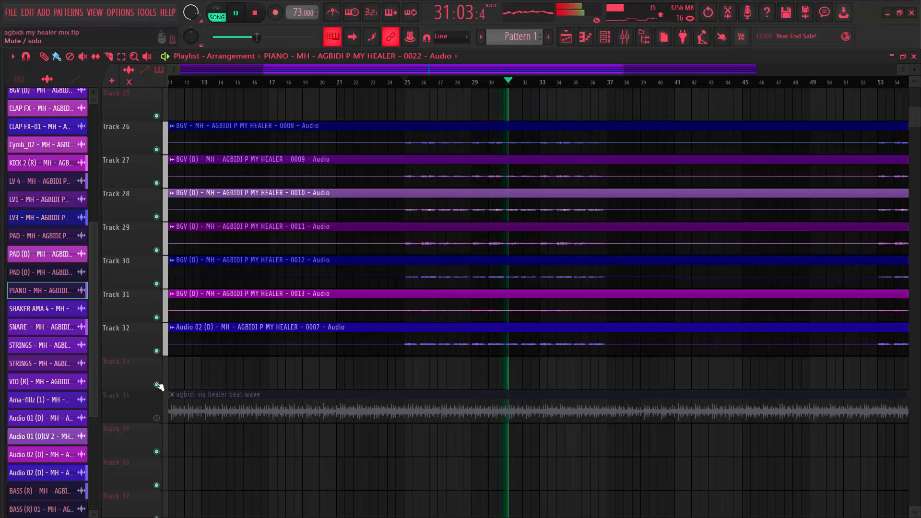
Stop the song and mute the backing vocals and Audio 02 (D) on Tracks 26 to 32 again
left_click(157, 352)
key("space")
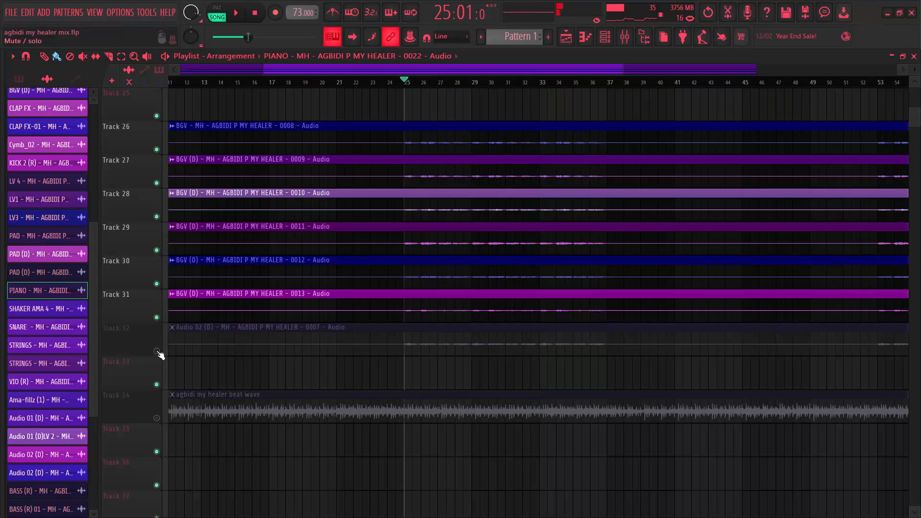
left_click(157, 318)
left_click(157, 284)
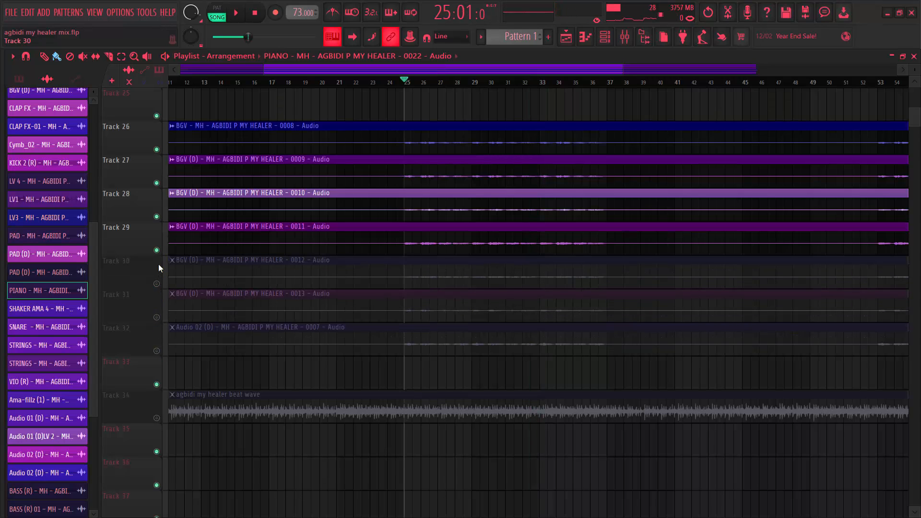
left_click(157, 250)
left_click(157, 217)
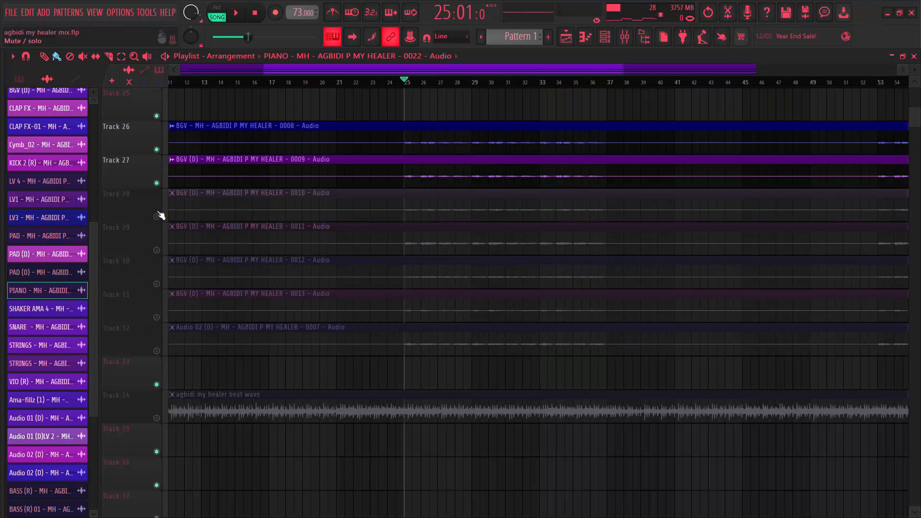
left_click(157, 183)
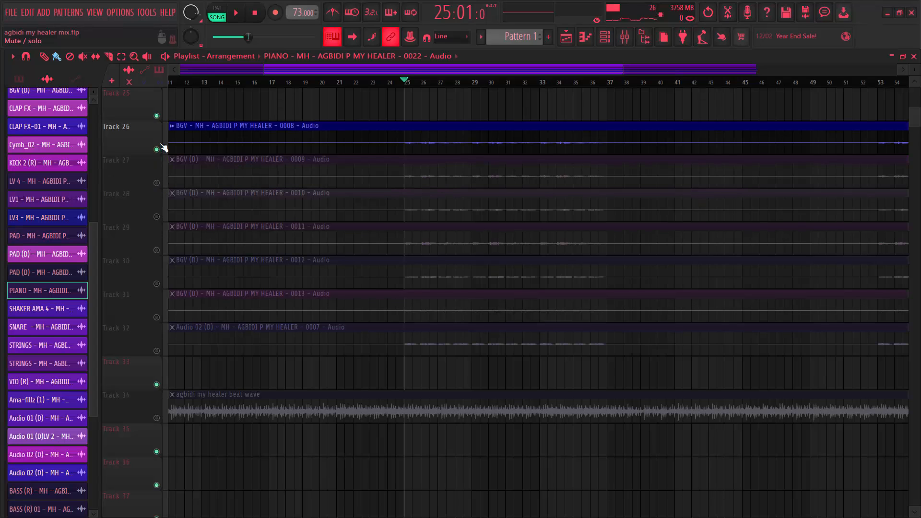
left_click(157, 150)
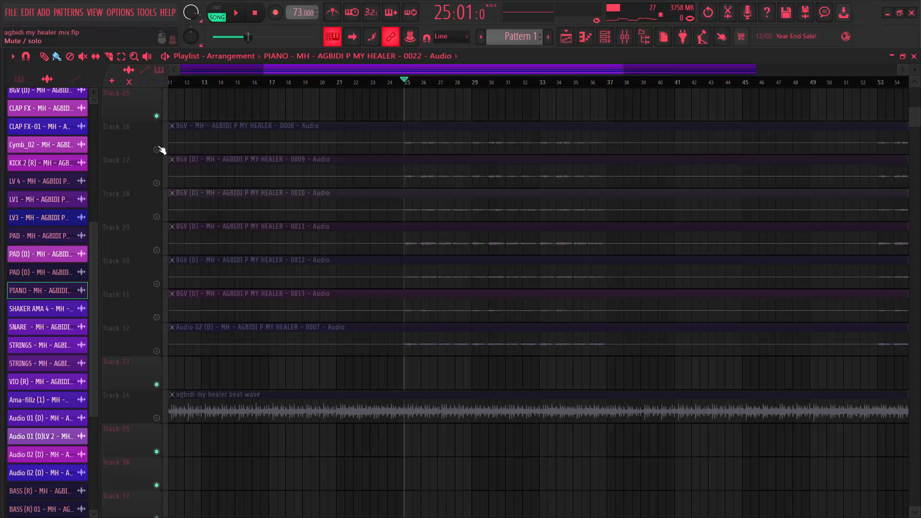
Unmute the PAD audio on Track 11 and play it with the drums, bass and piano
scroll(361, 216, "up", 10)
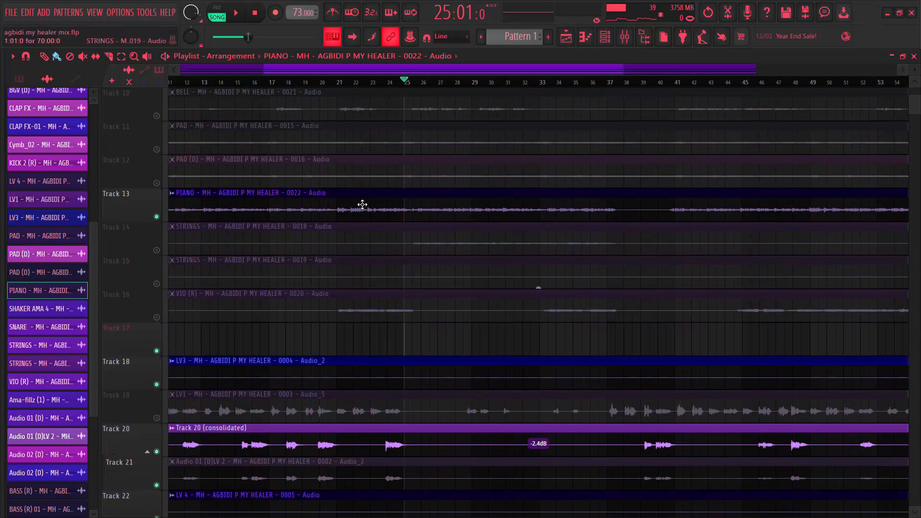
scroll(362, 205, "up", 6)
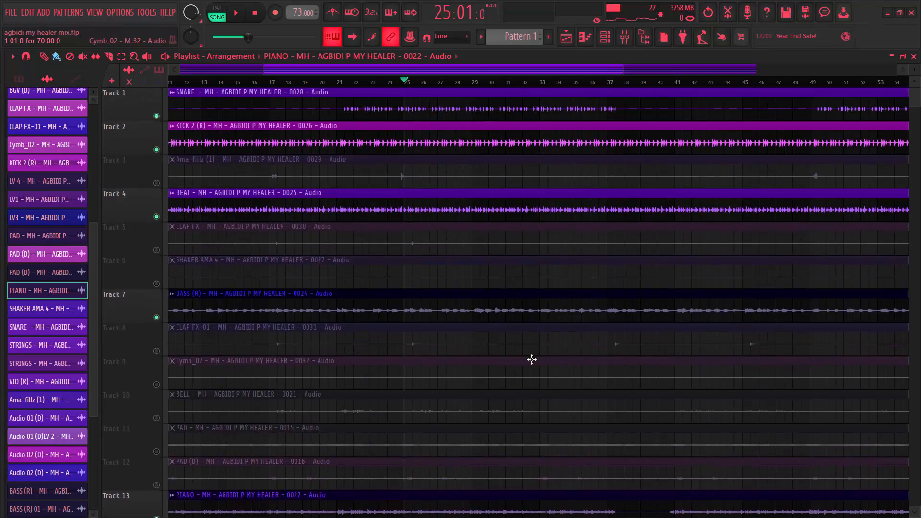
scroll(508, 186, "down", 2)
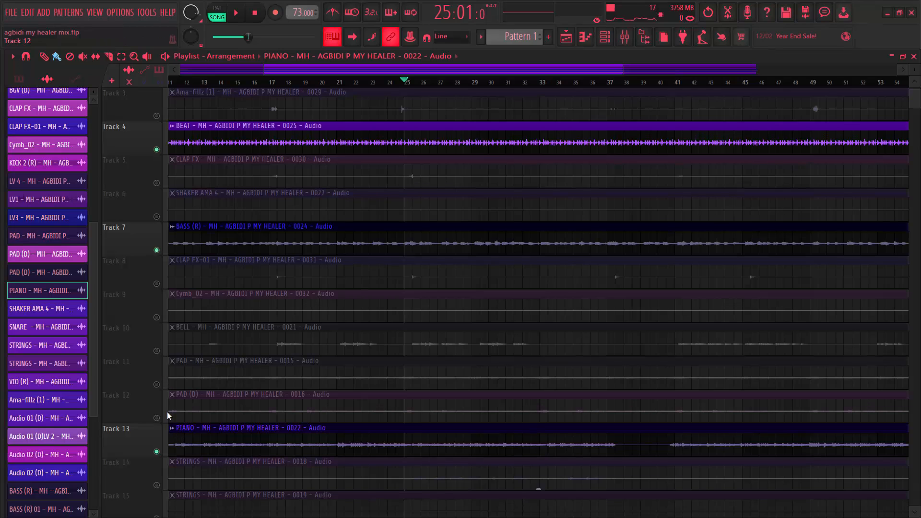
left_click(160, 386)
key("space")
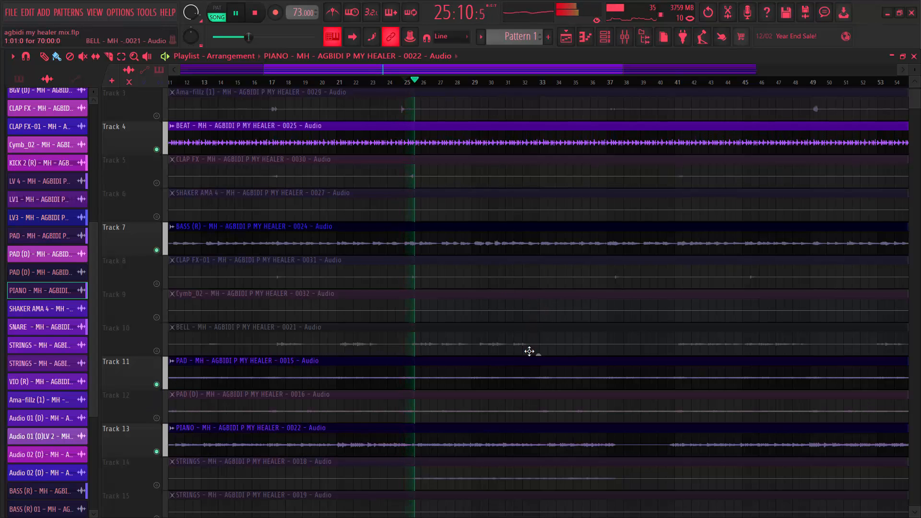
Check the mixer track assignment in the PIANO clip's channel settings during playback, then close the settings
double_click(509, 433)
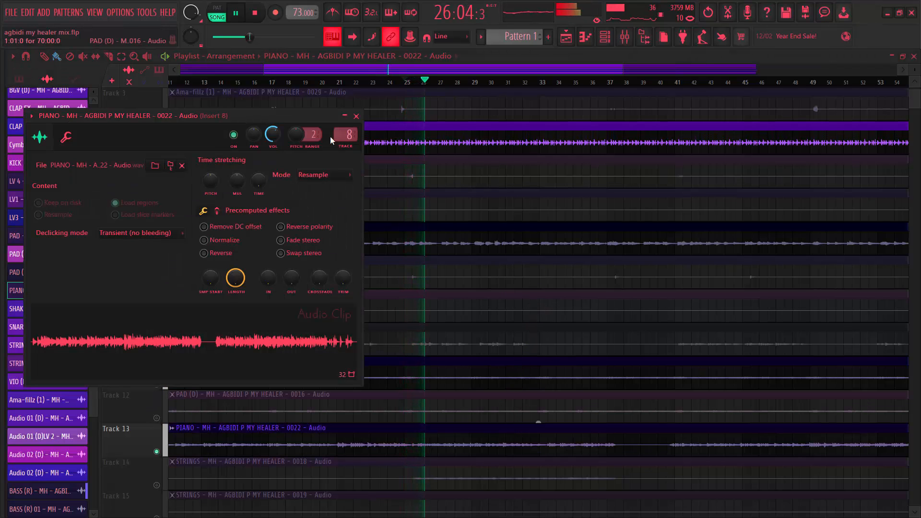
left_click(356, 116)
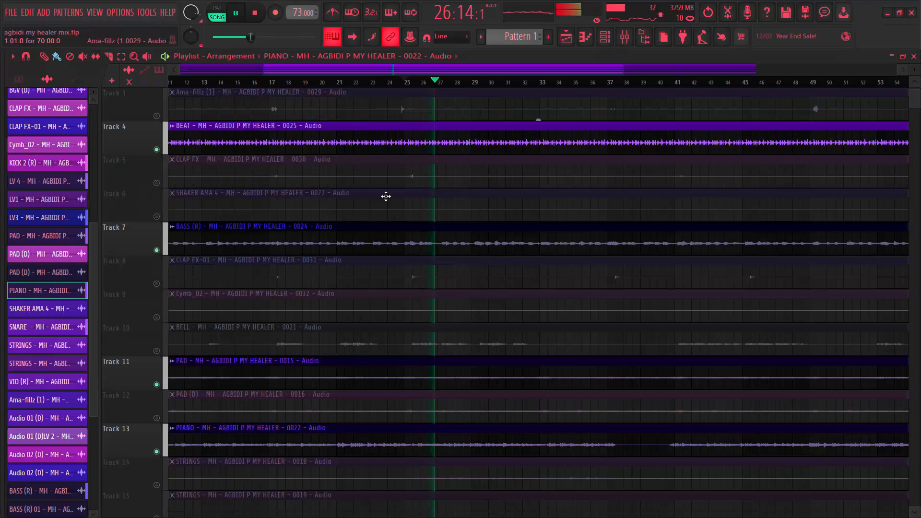
double_click(461, 428)
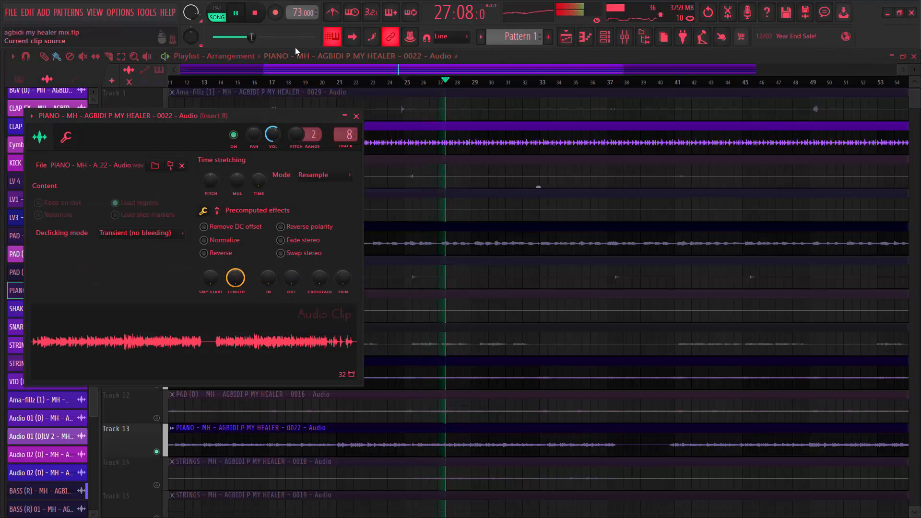
left_click(356, 116)
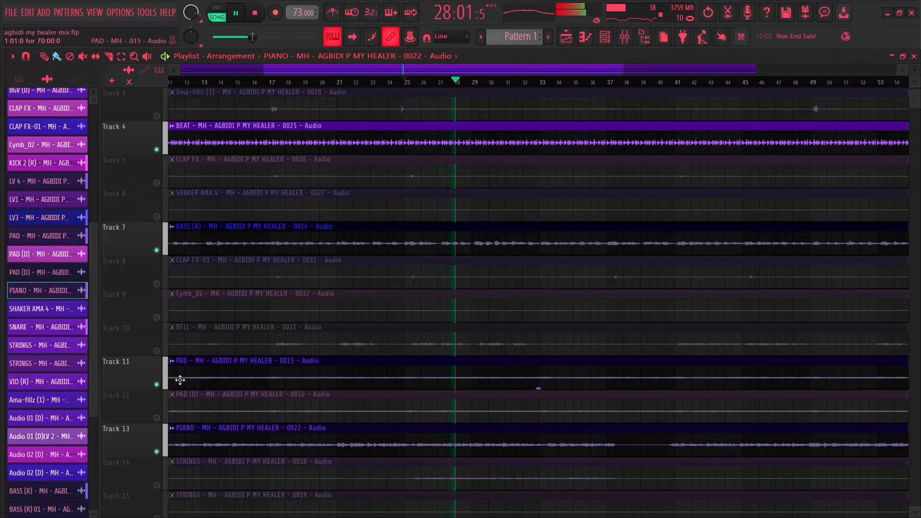
Unmute the PAD (D) audio on Track 12, check the mixer routing of both PAD clips, and stop playback
left_click(590, 418)
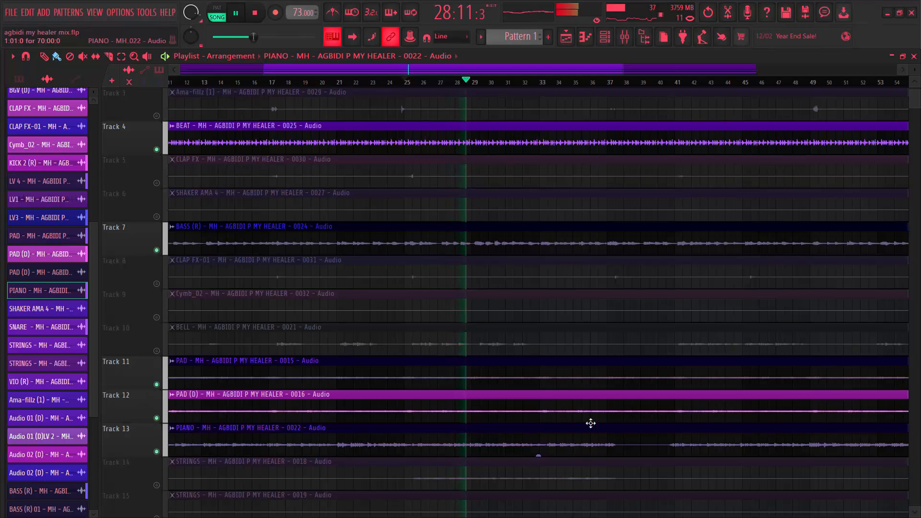
double_click(559, 416)
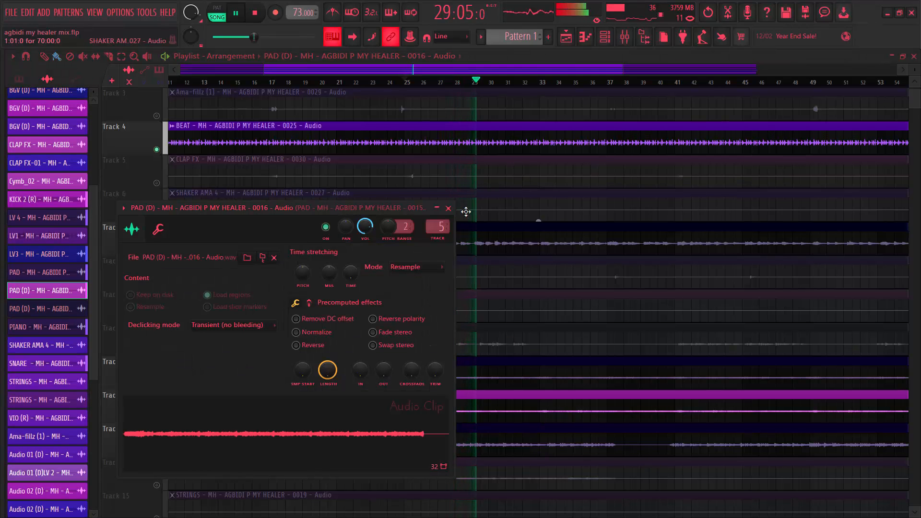
left_click(447, 208)
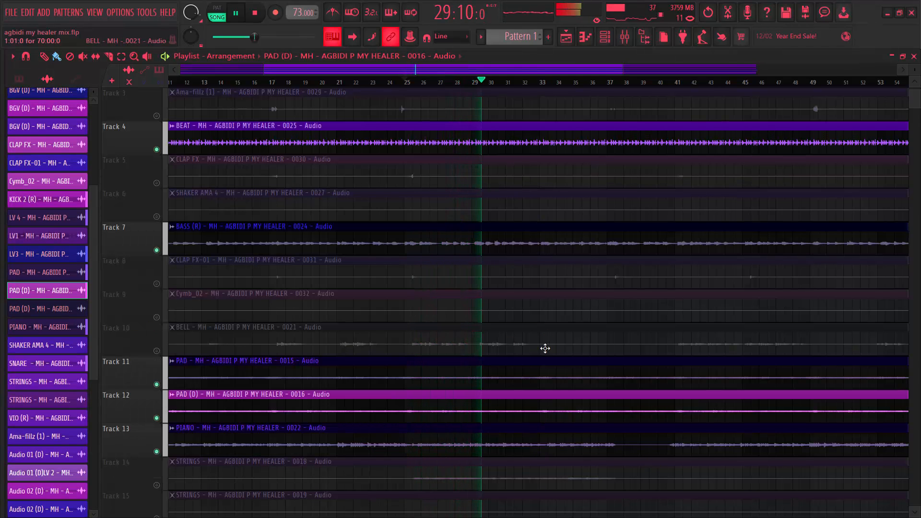
double_click(473, 372)
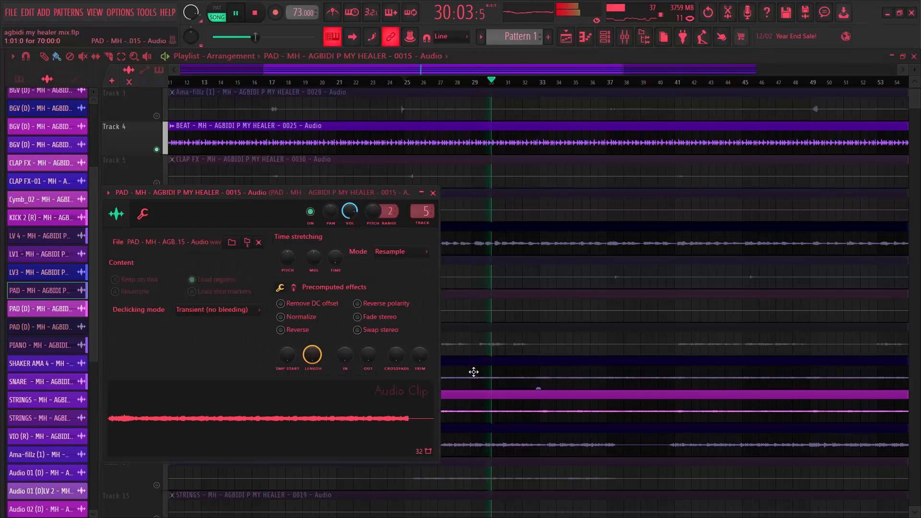
left_click(433, 192)
key("space")
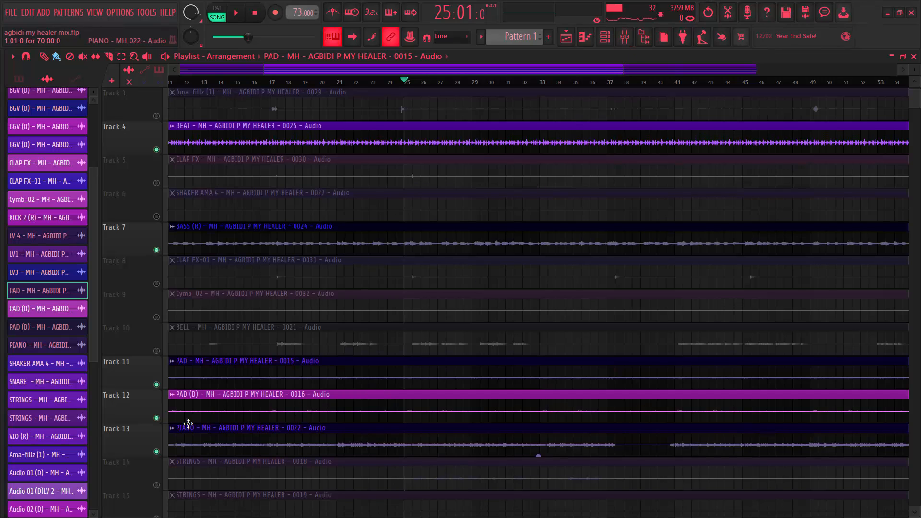
Mute the PAD (D) on Track 12 and the PIANO on Track 13, and listen briefly to the remaining PAD with drums and bass
left_click(156, 419)
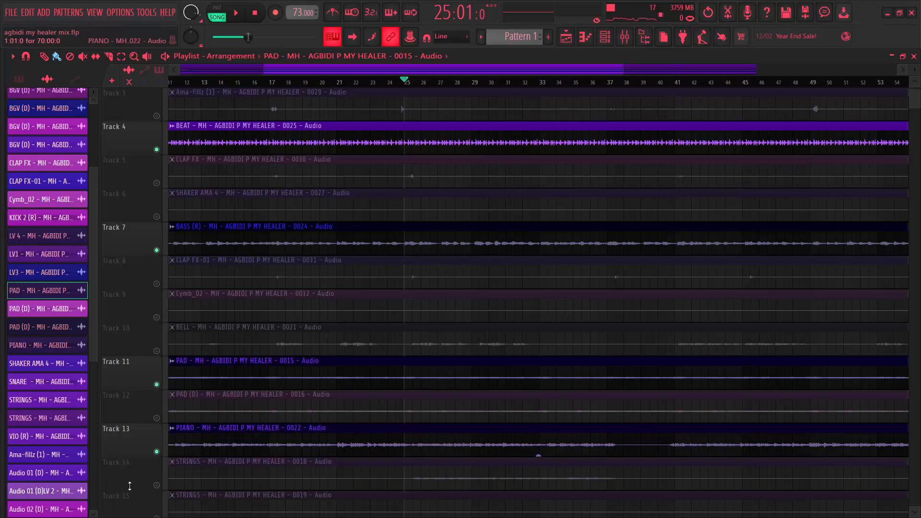
left_click(157, 451)
key("space")
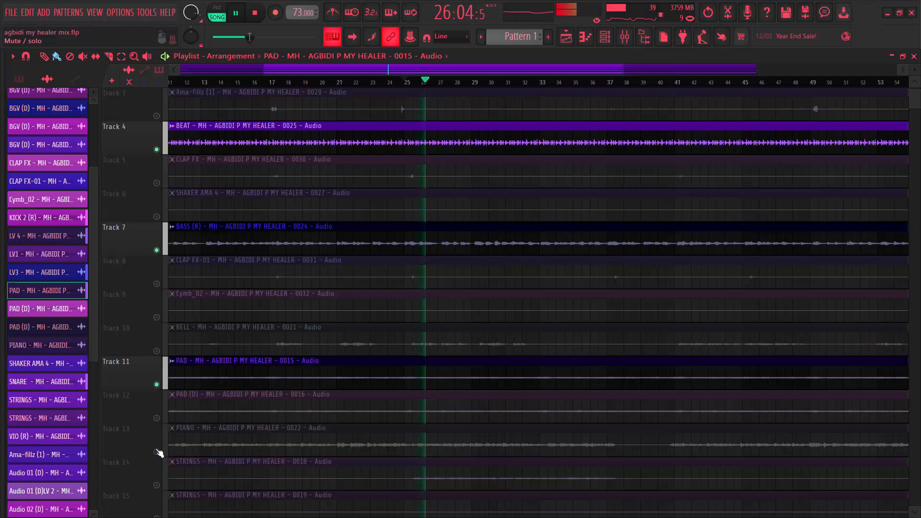
key("space")
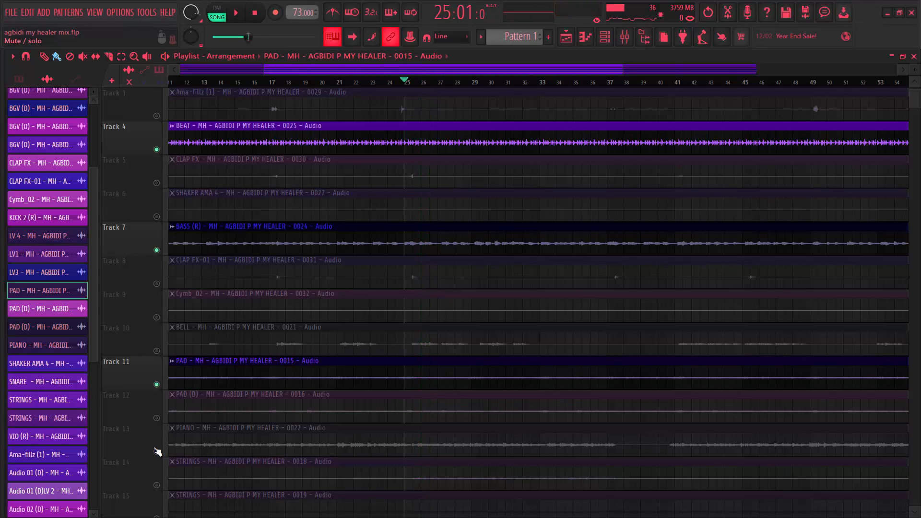
Unmute the PAD (D) on Track 12 and, during playback, briefly mute and restore the PAD on Track 11 for comparison
left_click(156, 418)
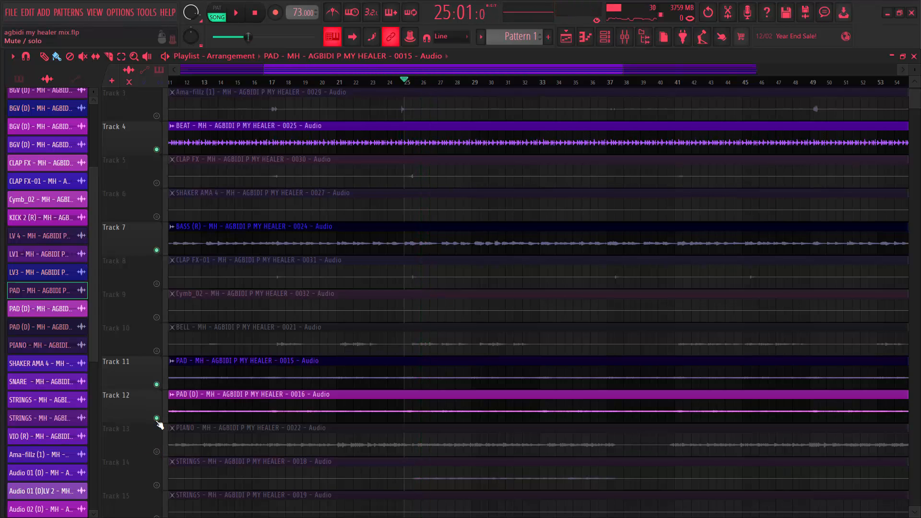
key("space")
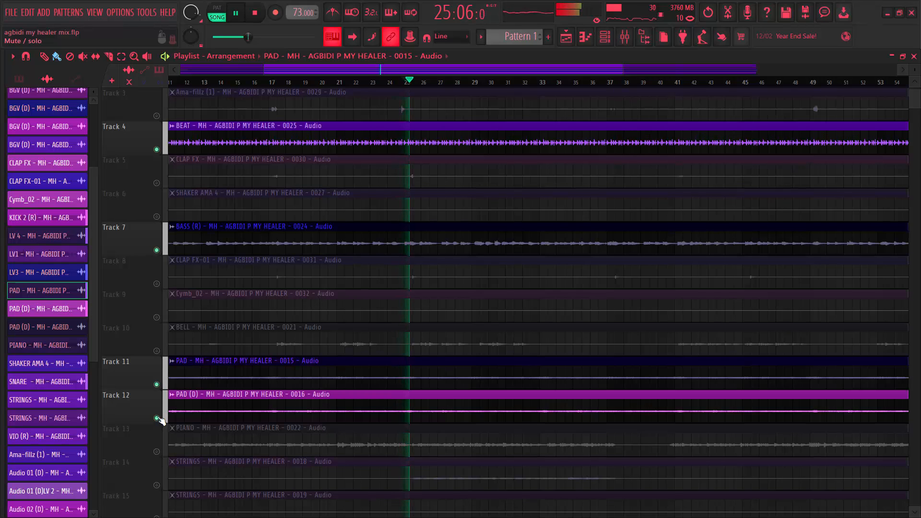
left_click(157, 384)
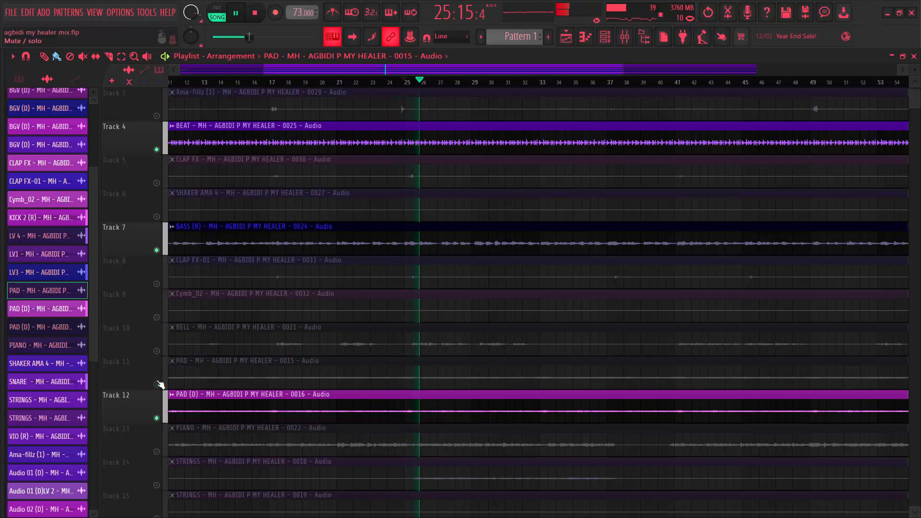
left_click(157, 384)
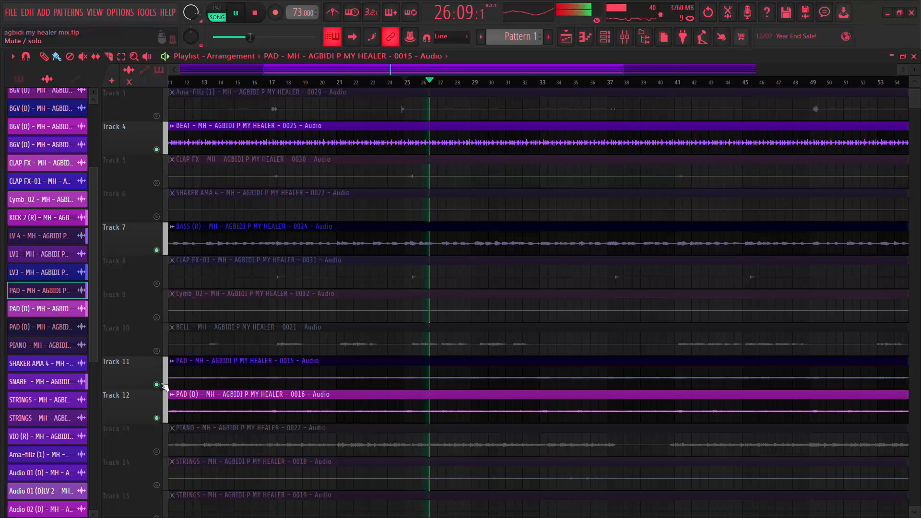
key("space")
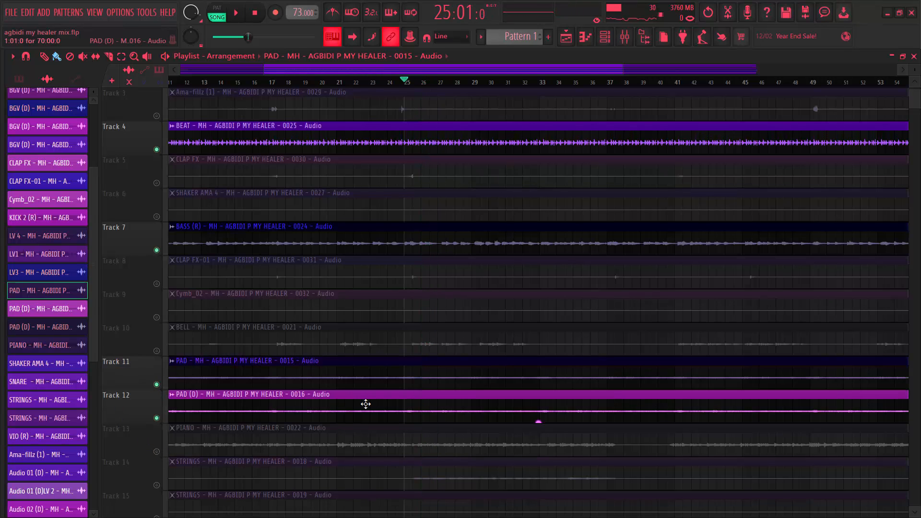
Examine the C1 comp Stereo settings on the PAD mixer insert, start playback, and close the plugin and mixer
left_click(635, 42)
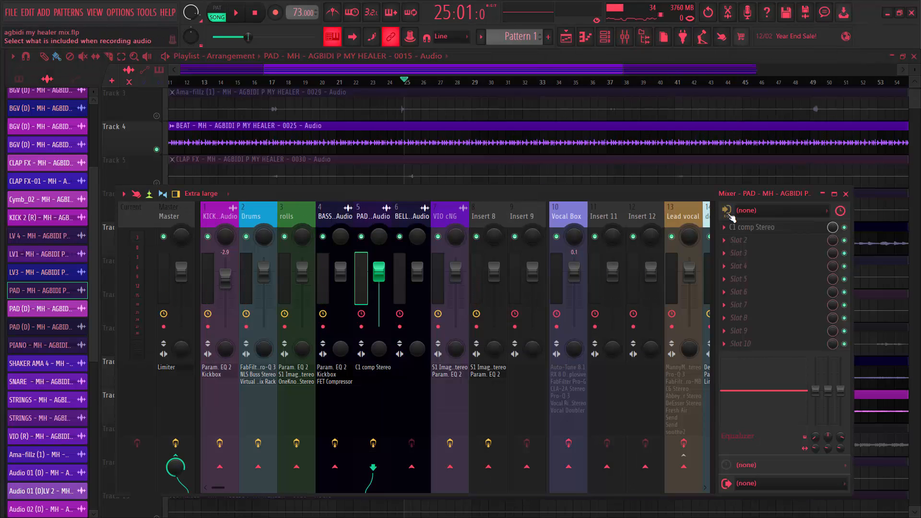
left_click(750, 229)
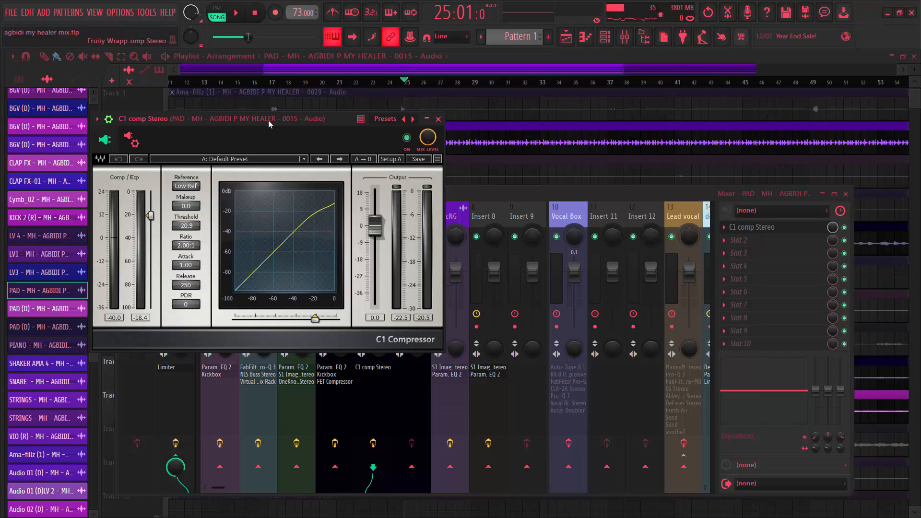
left_click_drag(269, 120, 461, 128)
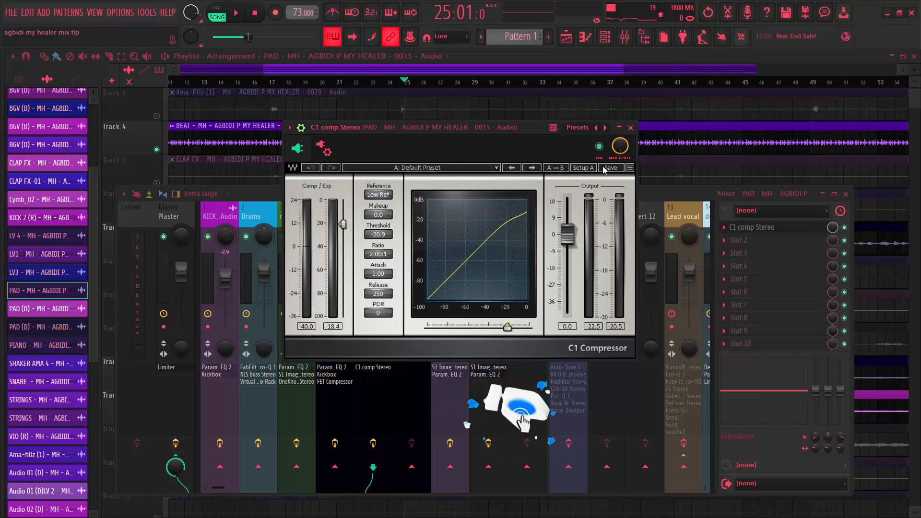
key("space")
left_click(630, 127)
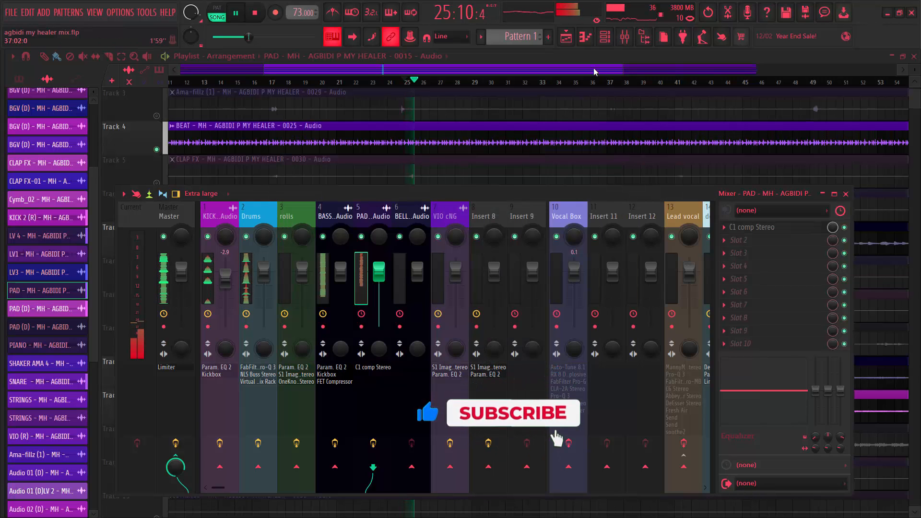
key("F9")
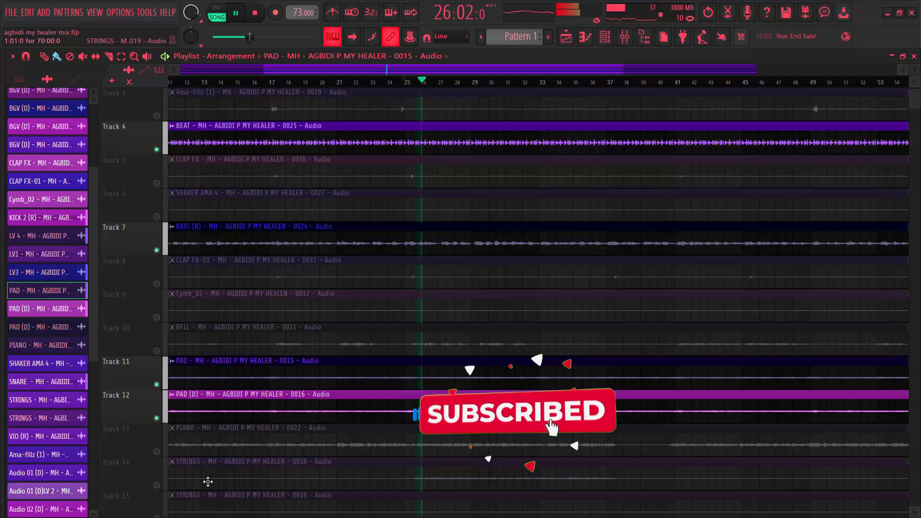
Unmute the PIANO on Track 13 and the BELL on Track 10, and check the BELL's mixer routing and insert slots
left_click(156, 452)
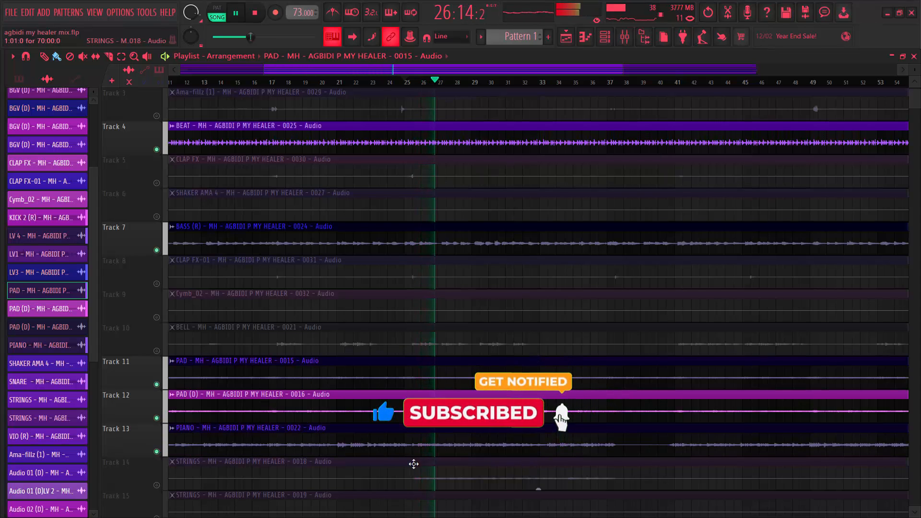
left_click(156, 350)
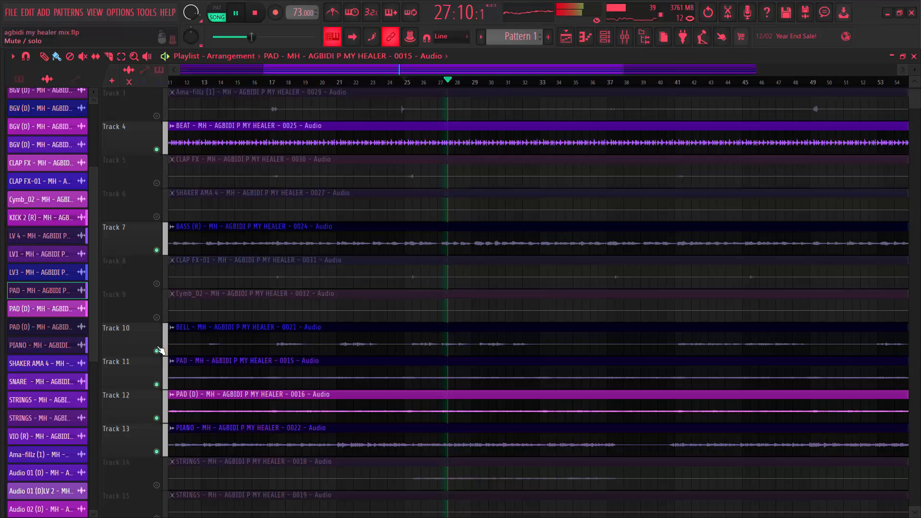
double_click(405, 335)
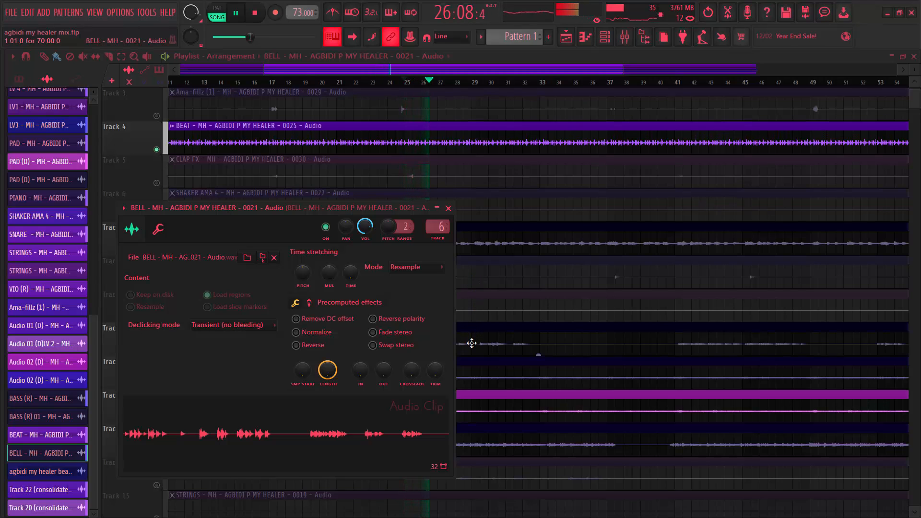
key("space")
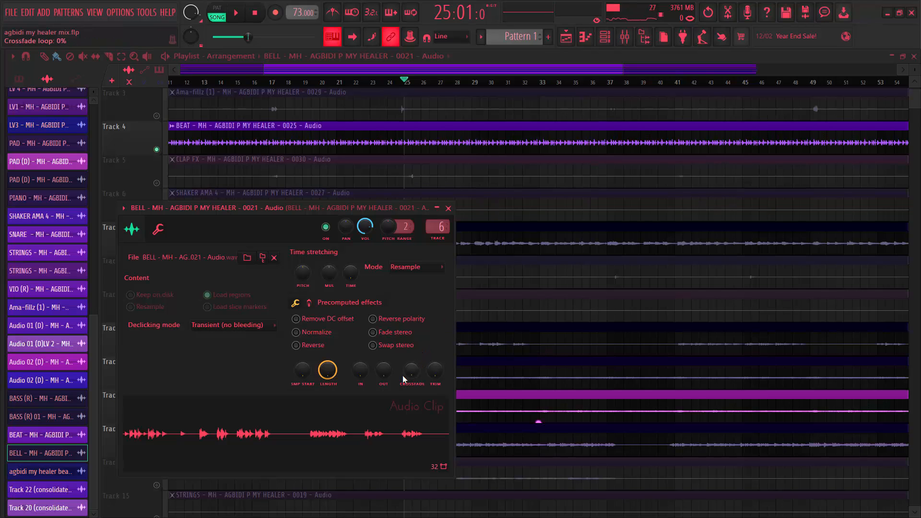
left_click(626, 41)
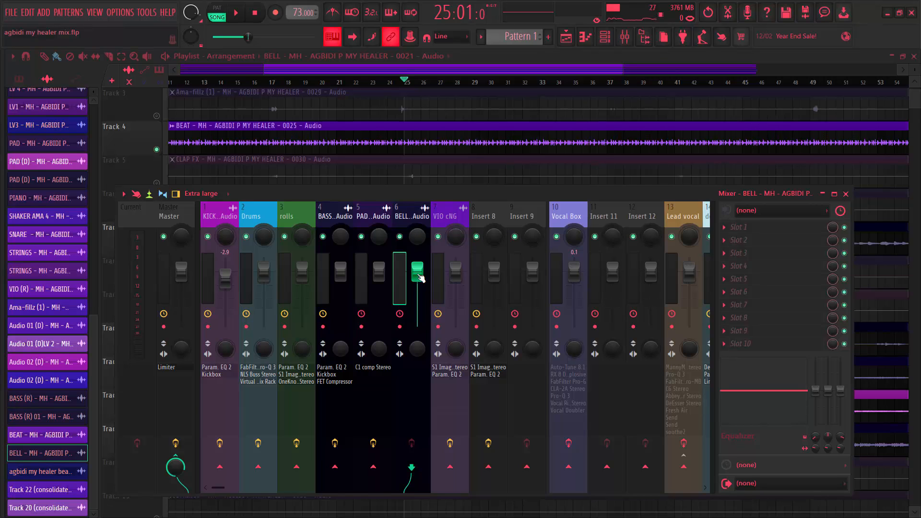
key("F9")
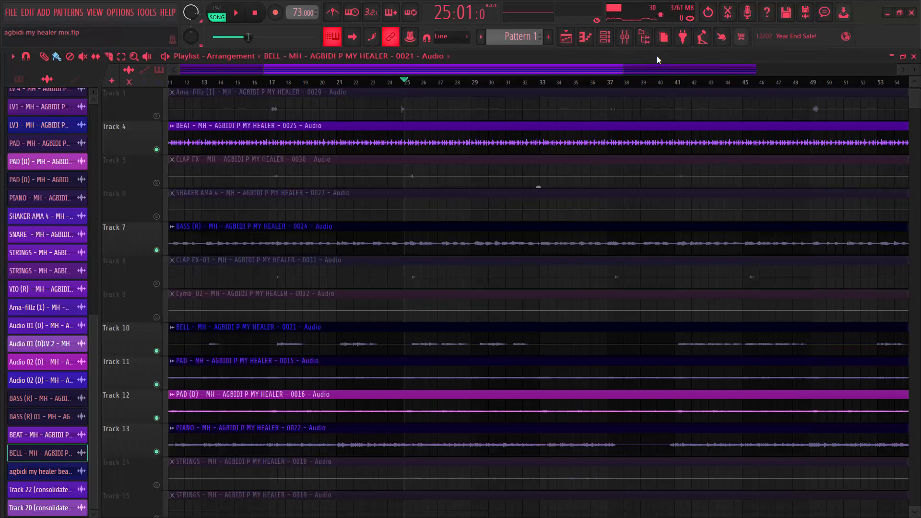
Unmute the STRINGS audio on Track 14 and listen to it briefly with the other unmuted instruments
key("space")
scroll(469, 426, "down", 3)
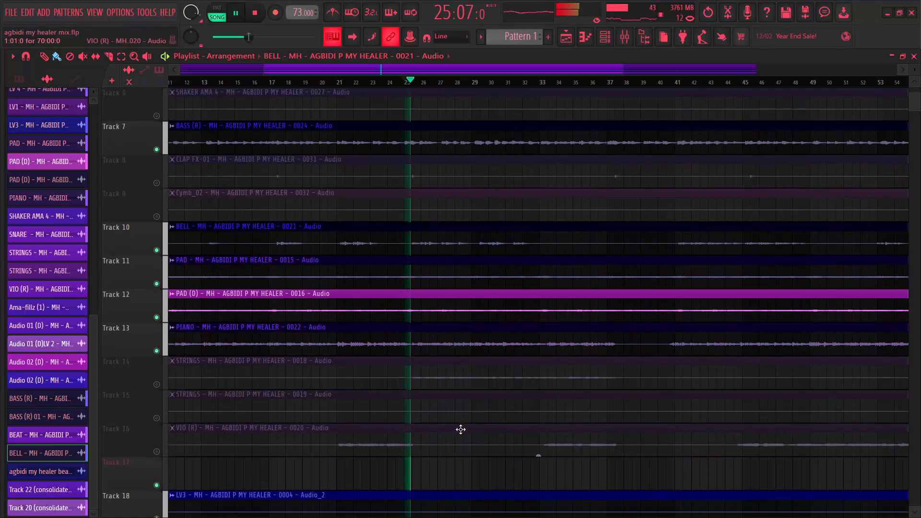
key("space")
scroll(442, 427, "up", 5)
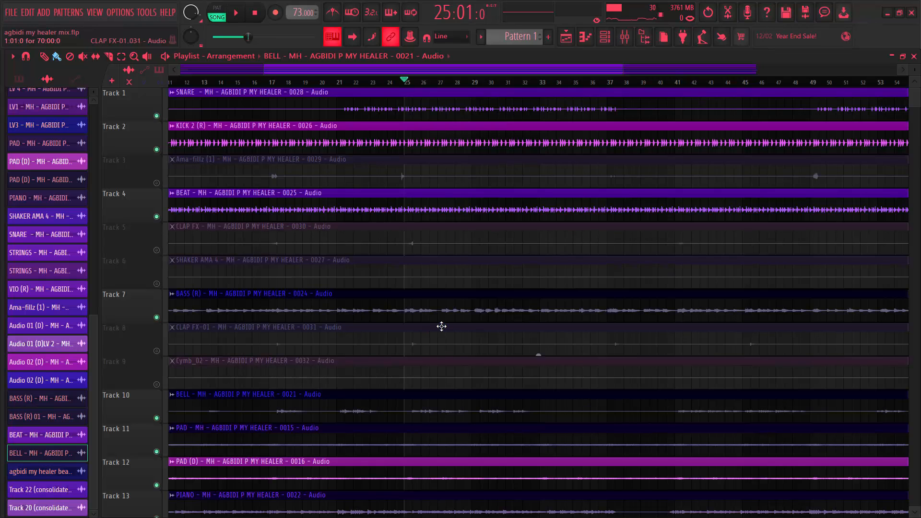
scroll(441, 326, "down", 9)
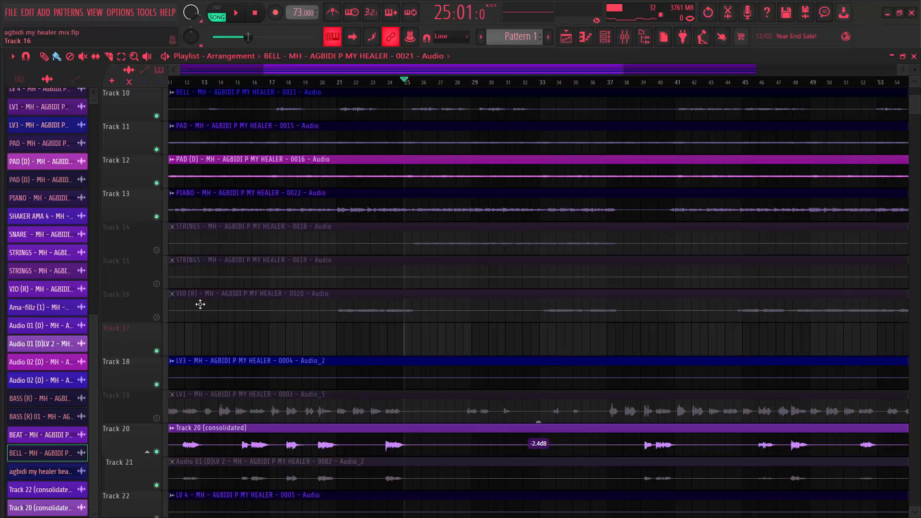
left_click(156, 250)
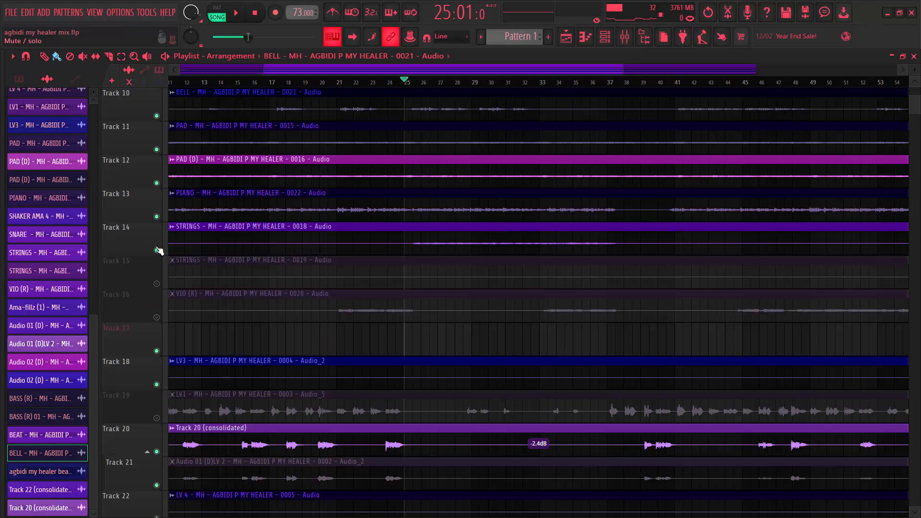
key("space")
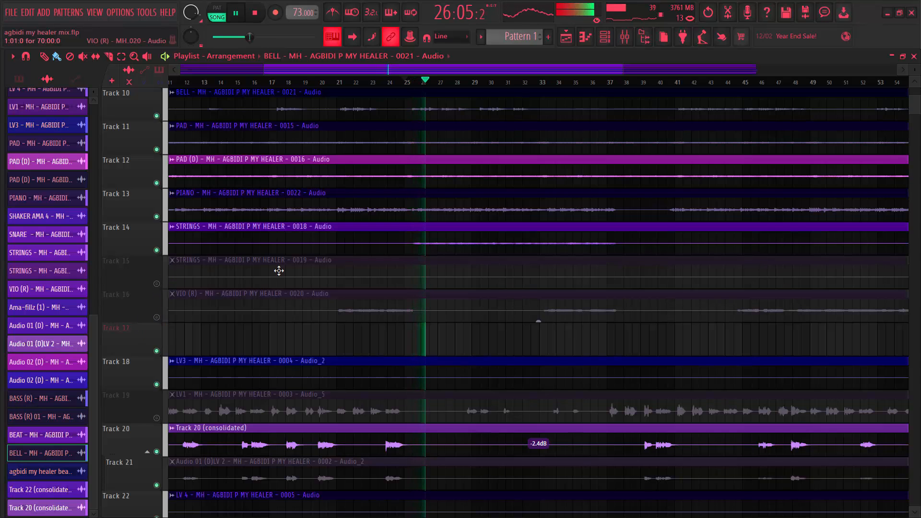
key("space")
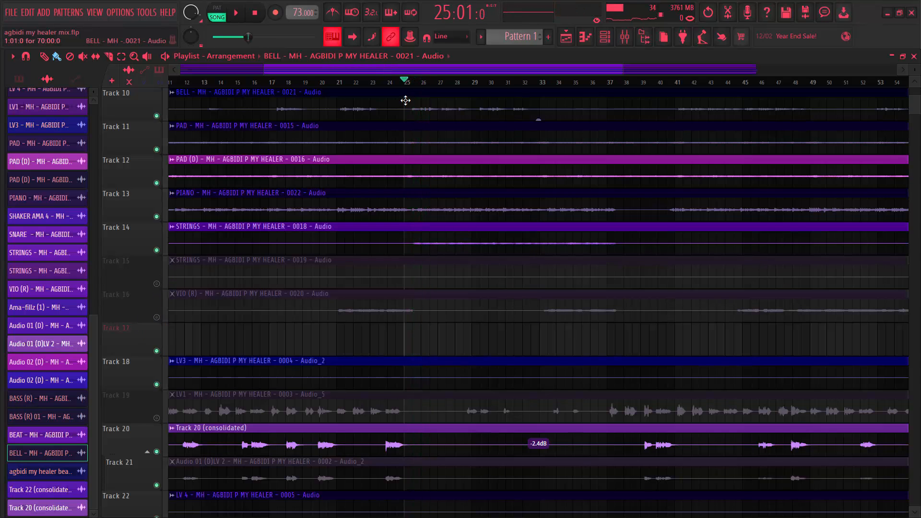
Play the arrangement and check the mixer track assignment in the Track 14 STRINGS clip's channel settings, then close the settings
key("space")
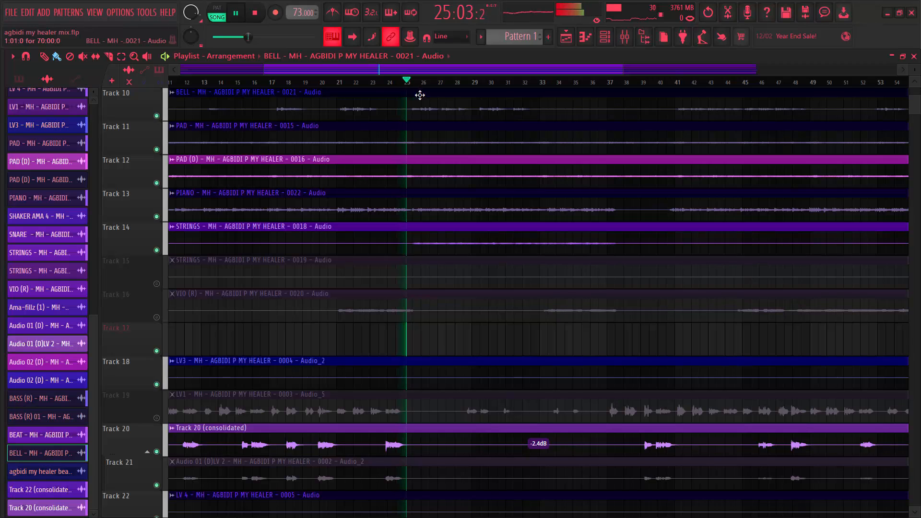
double_click(450, 244)
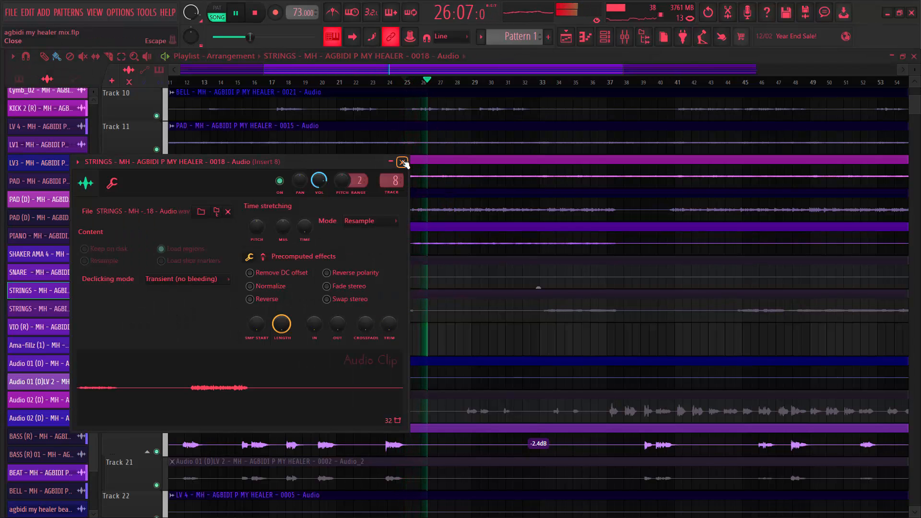
left_click(402, 161)
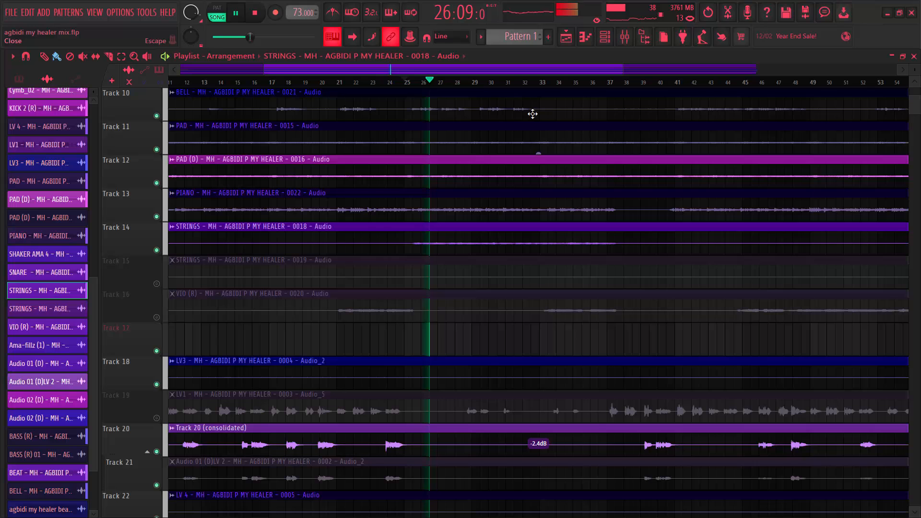
Stop playback and examine the S1 Imager Stereo and Fruity parametric EQ 2 on Insert 8, then close the mixer
left_click(624, 40)
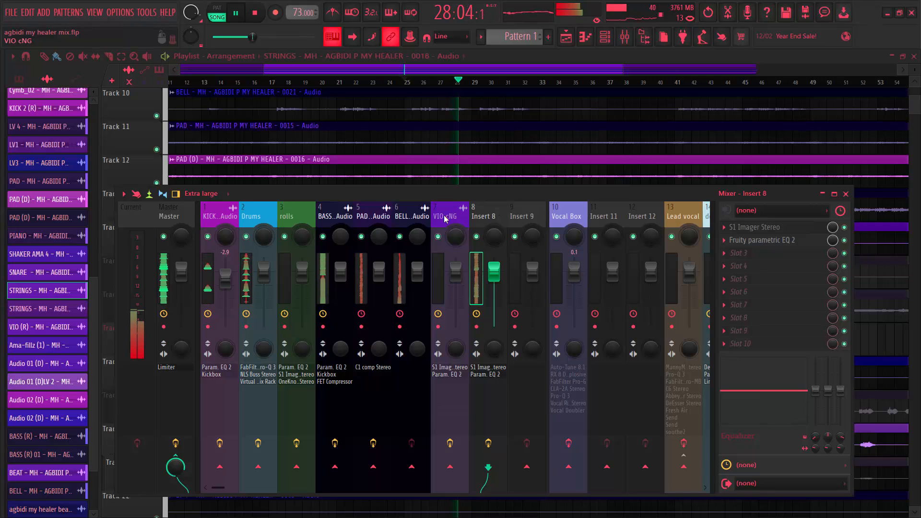
key("space")
left_click(777, 227)
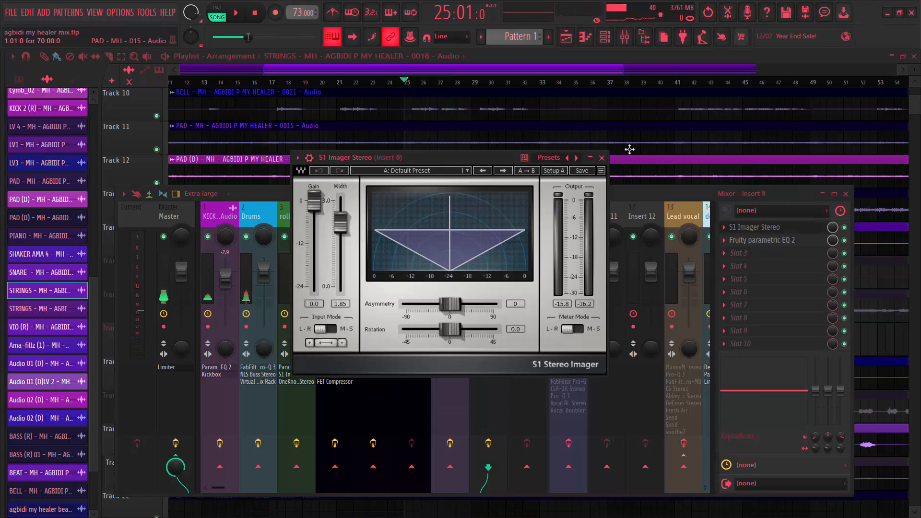
left_click(601, 158)
left_click(763, 240)
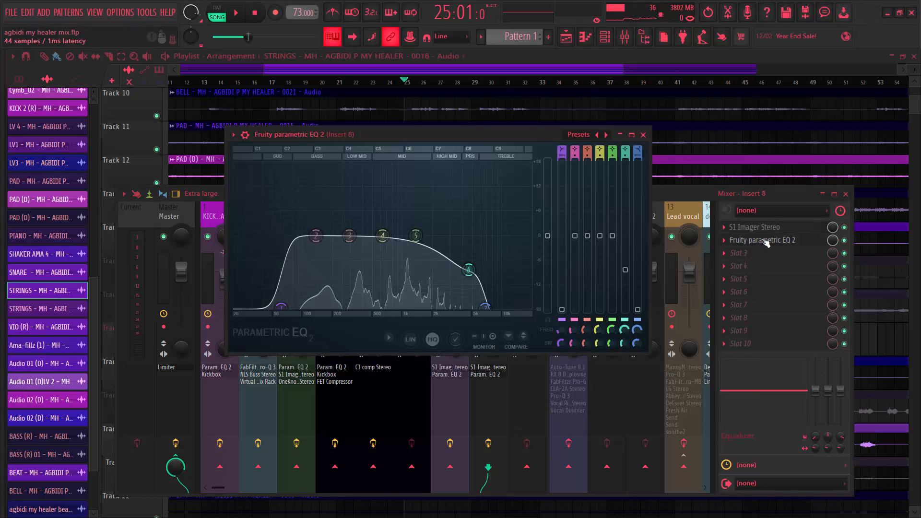
left_click(643, 135)
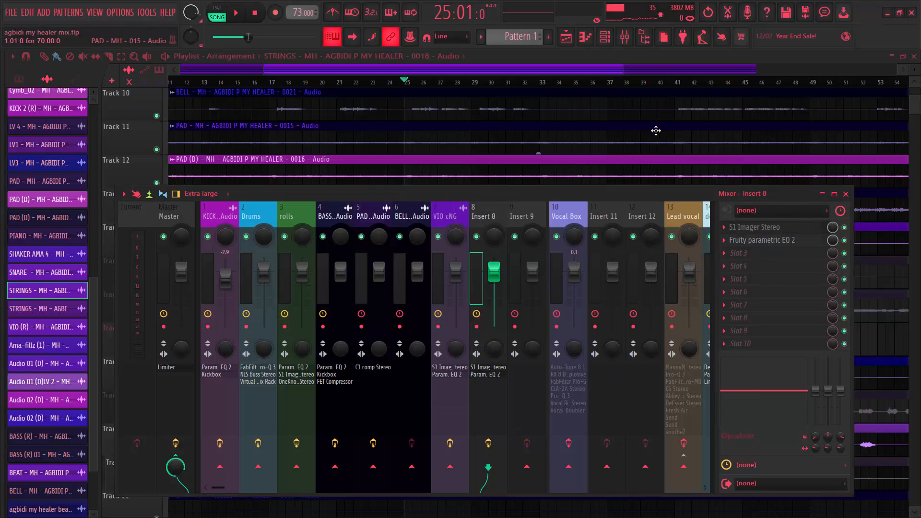
left_click(846, 194)
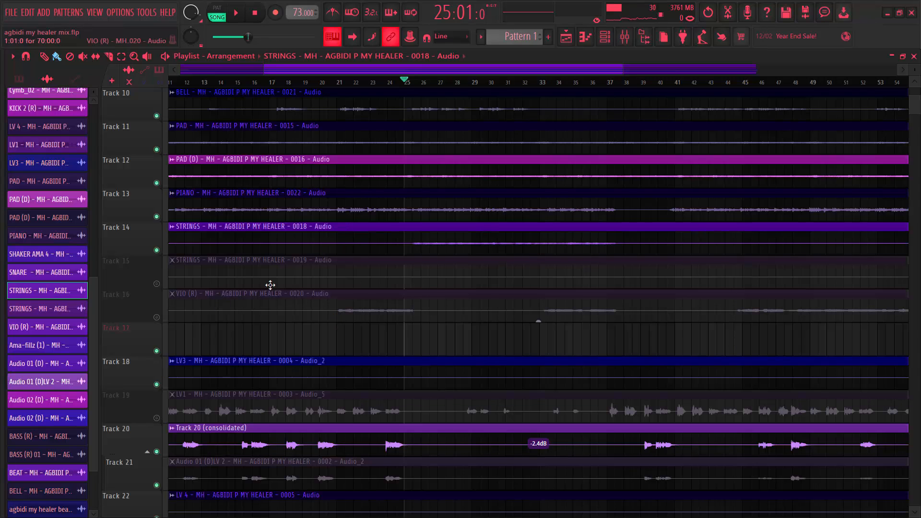
Unmute the VIO (R) on Track 16, start playback, and unmute the STRINGS on Track 15
left_click(157, 317)
key("space")
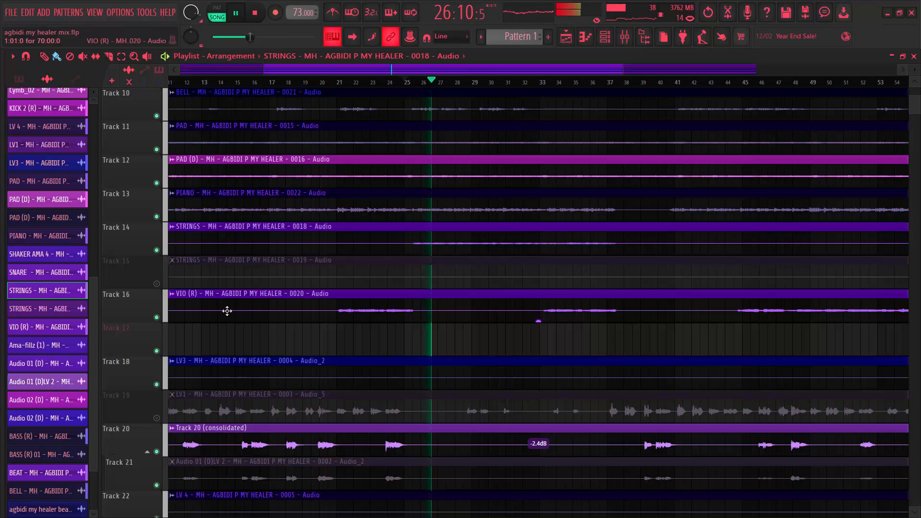
left_click(157, 283)
Unmute the Ama-fillz (1) audio on Track 3 and the CLAP FX on Track 5 while the arrangement plays
scroll(298, 300, "up", 6)
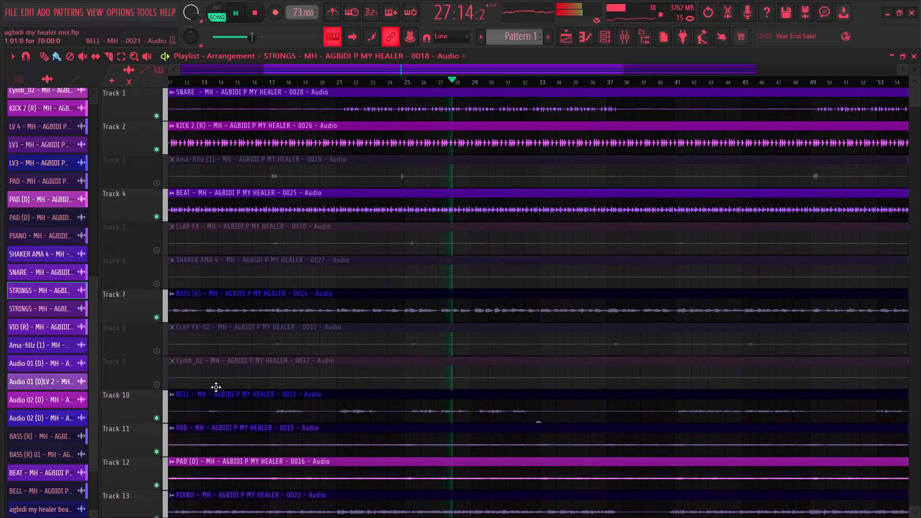
left_click(156, 183)
left_click(156, 250)
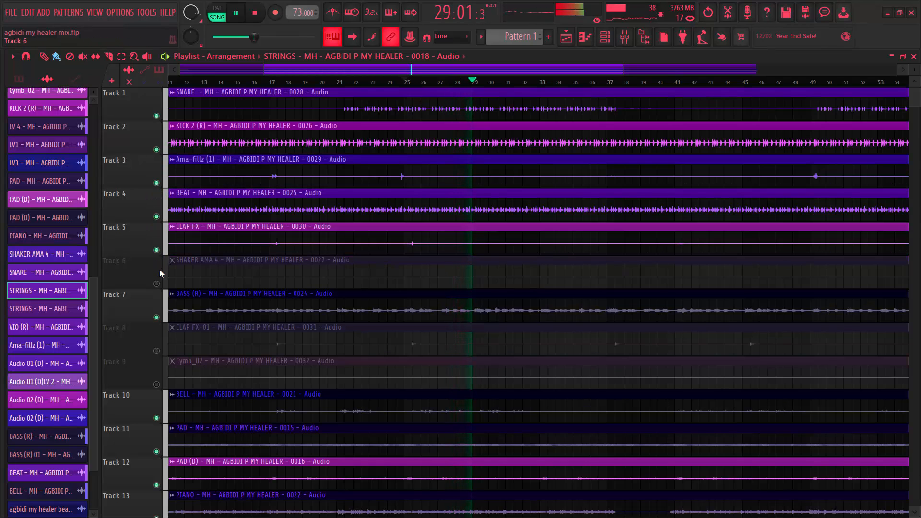
scroll(374, 357, "down", 15)
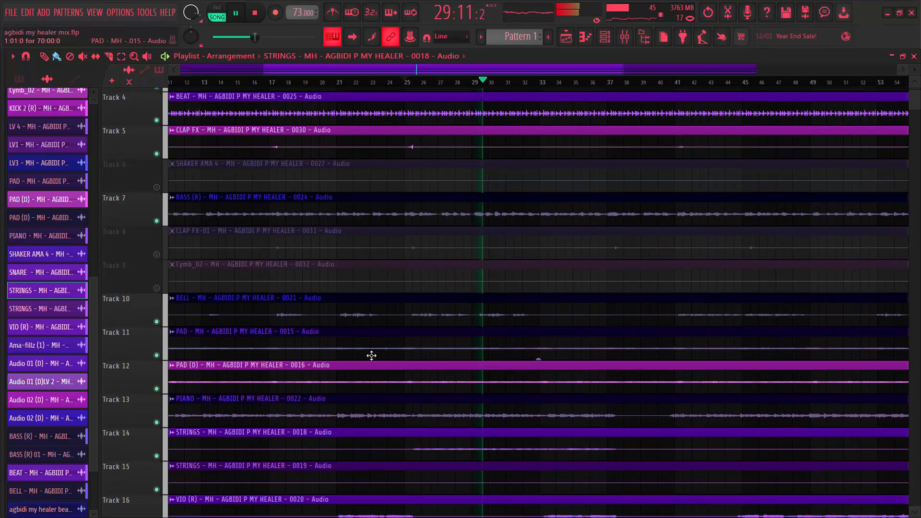
scroll(360, 396, "down", 3)
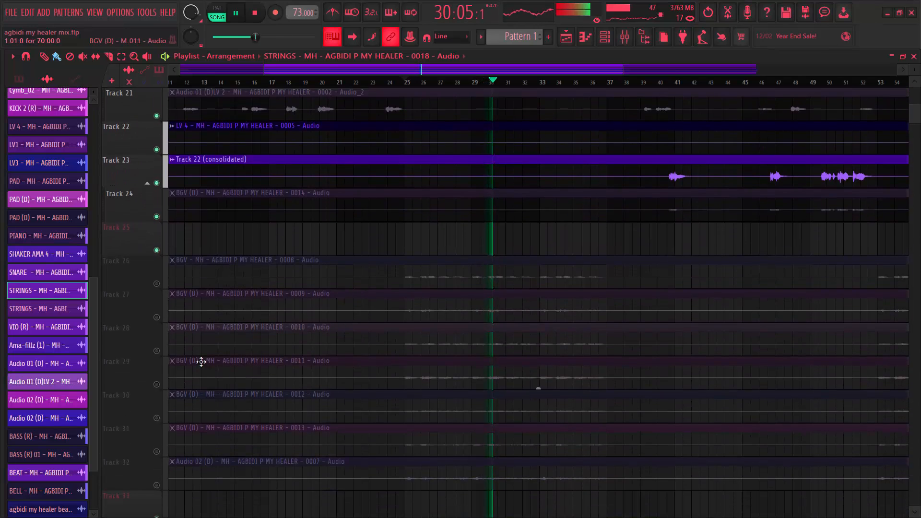
Unmute the BGV clips on Tracks 26 to 31 and the Audio 02 (D) on Track 32 while the arrangement plays
left_click(156, 283)
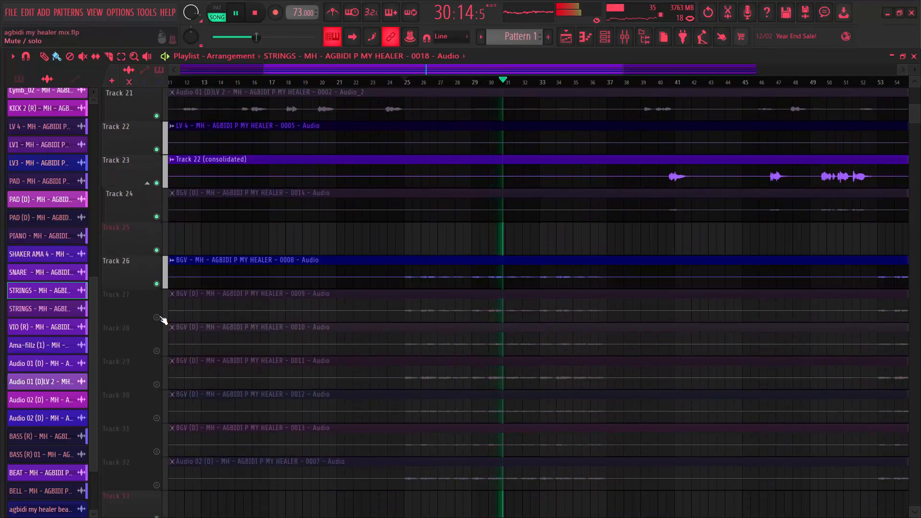
left_click(156, 317)
left_click(156, 350)
left_click(156, 384)
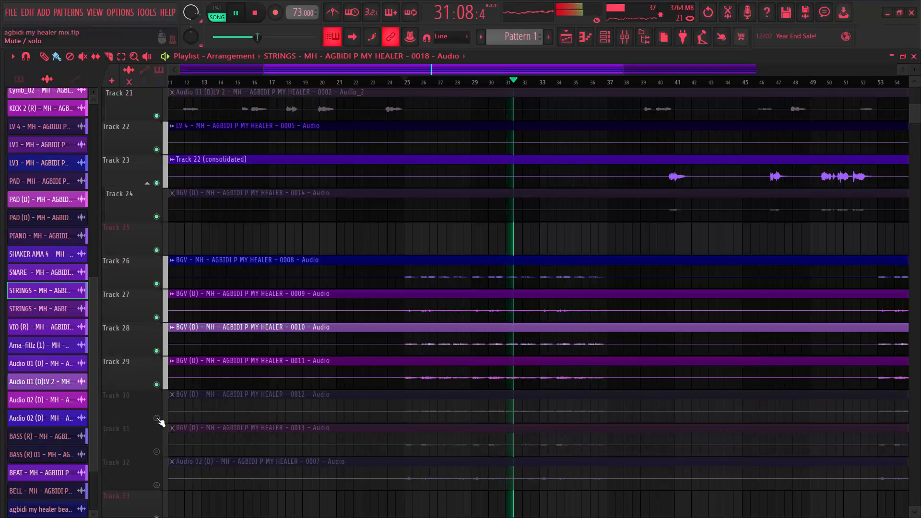
left_click(157, 418)
left_click(156, 451)
left_click(156, 485)
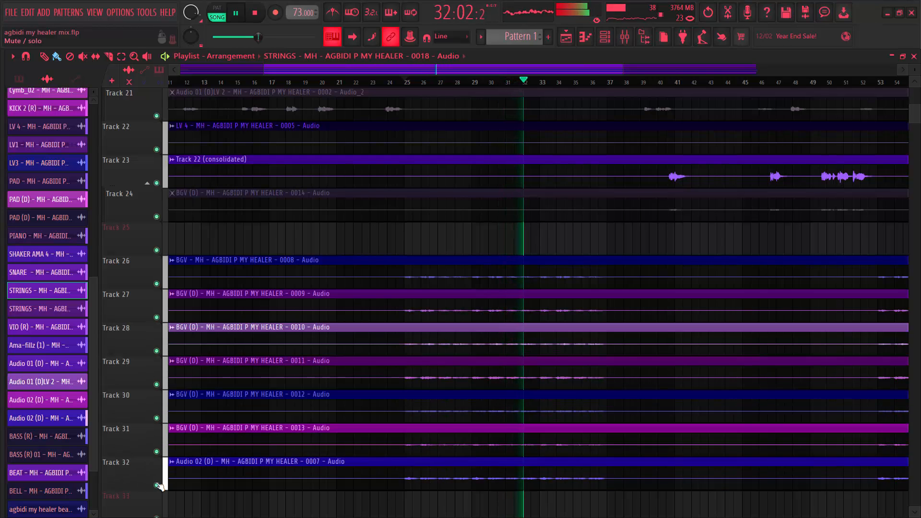
Unmute the SHAKER AMA 4 on Track 6, the CLAP FX-01 on Track 8 and the Cymb_02 on Track 9
scroll(363, 433, "up", 7)
scroll(360, 427, "up", 13)
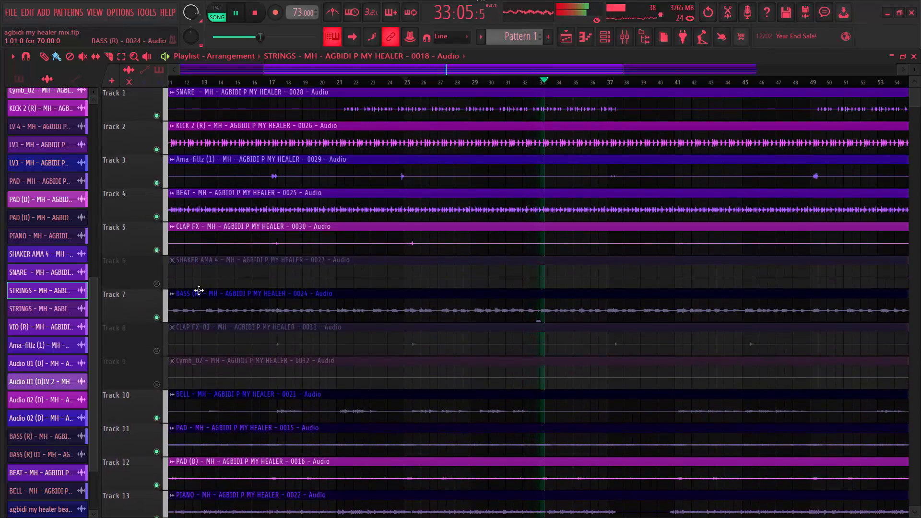
left_click(157, 284)
left_click(156, 350)
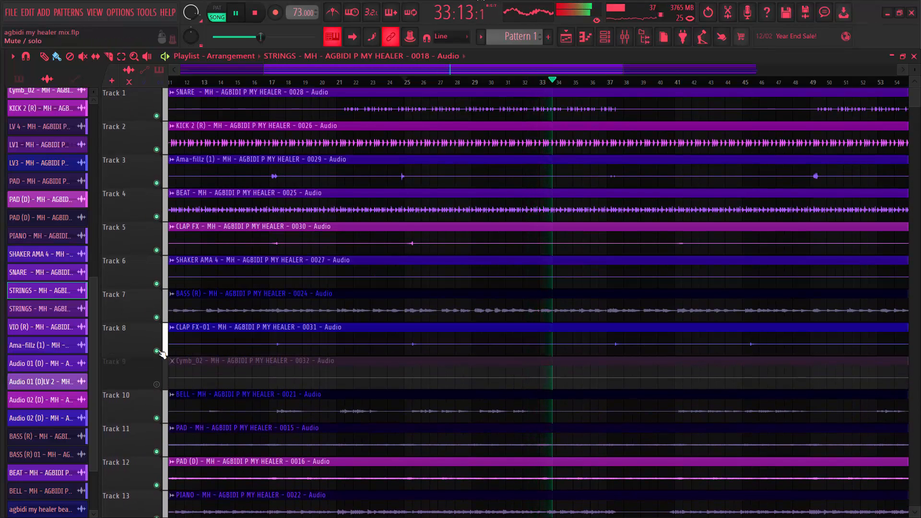
left_click(156, 384)
Listen to the arrangement with the unmuted instruments, stop it, and replay it from bar 4
scroll(180, 416, "down", 3)
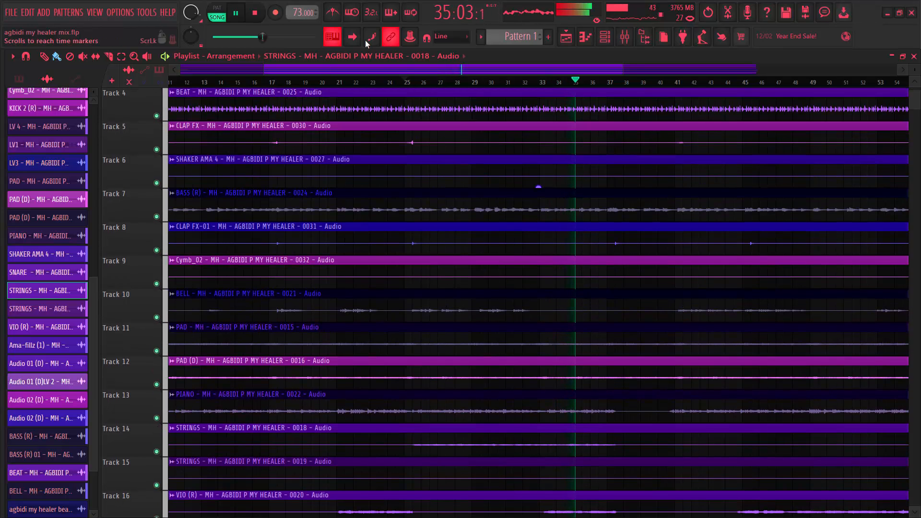
left_click_drag(376, 69, 250, 93)
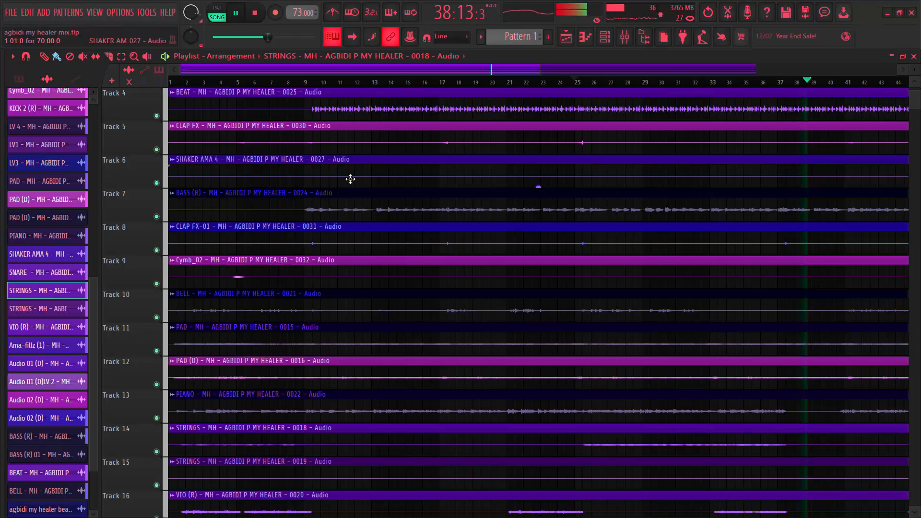
scroll(320, 263, "down", 3)
scroll(328, 262, "up", 1)
scroll(327, 263, "up", 5)
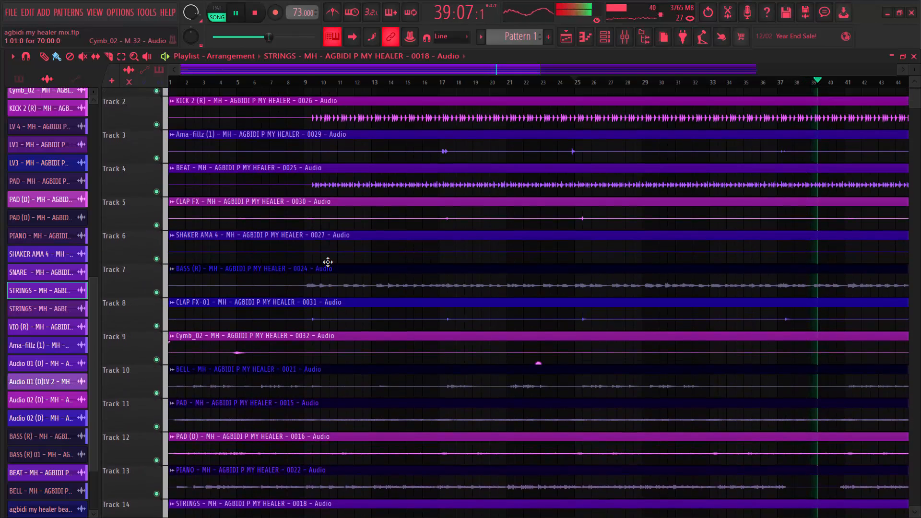
key("space")
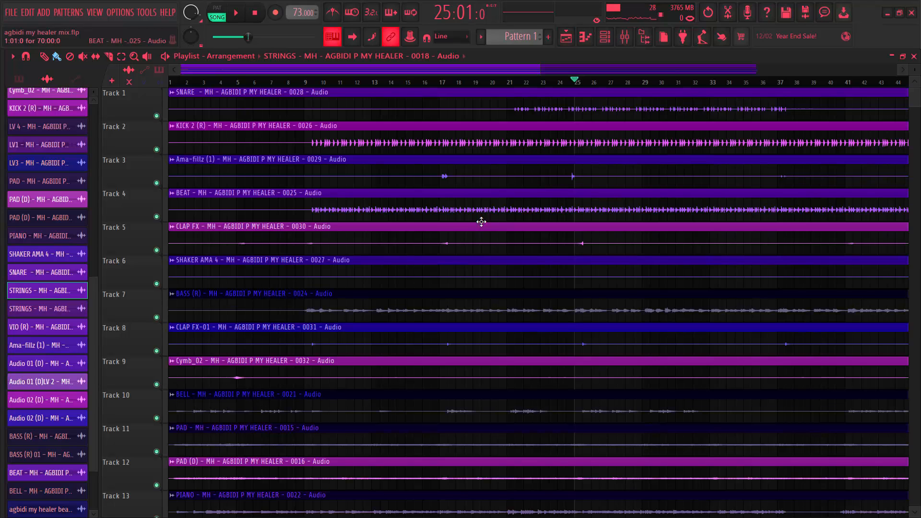
left_click(232, 84)
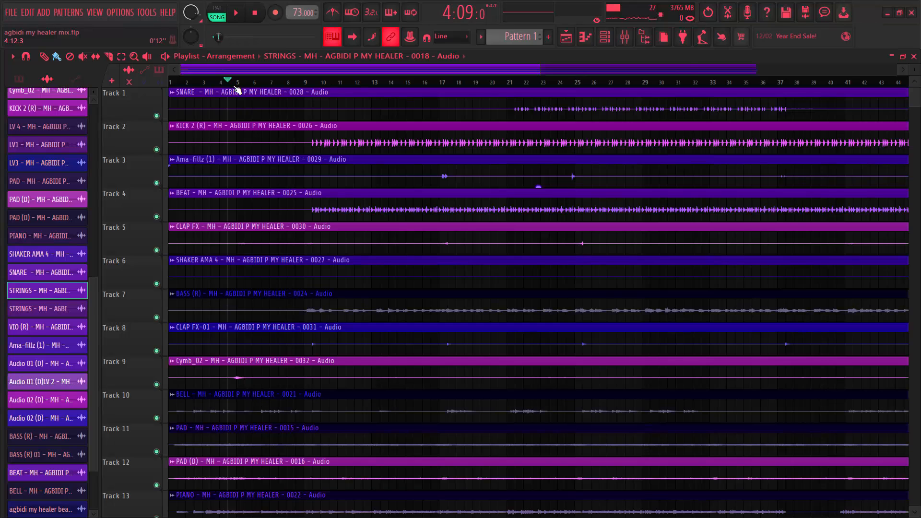
key("space")
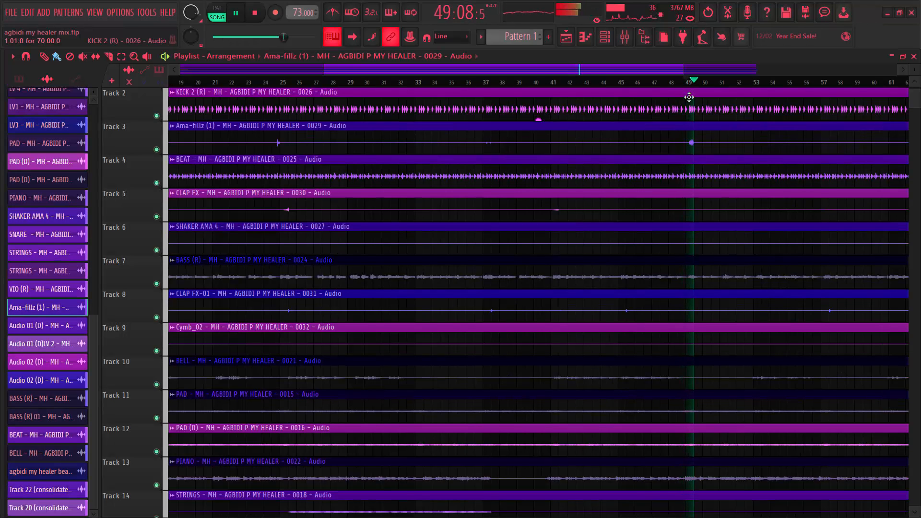
Stop playback and examine the Fruity parametric EQ 2 on the rolls mixer track while briefly playing the fill at bar 49
key("space")
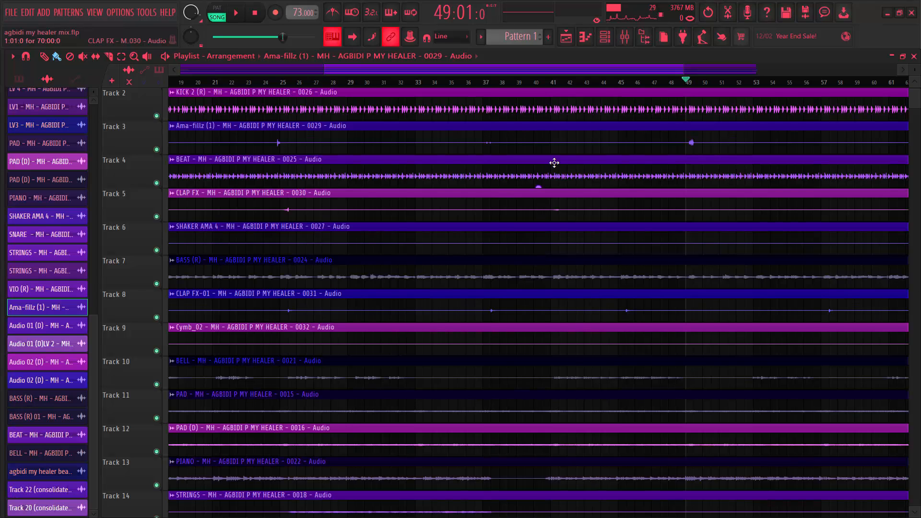
left_click(624, 37)
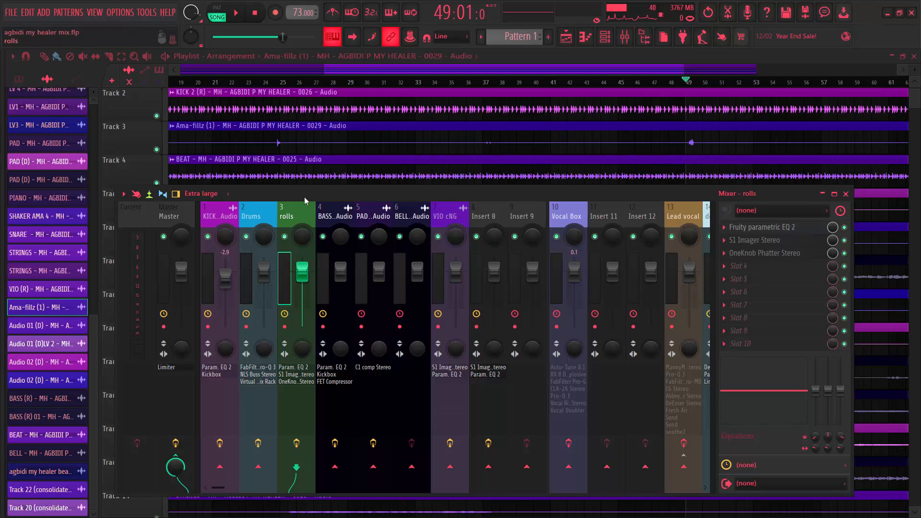
left_click(775, 228)
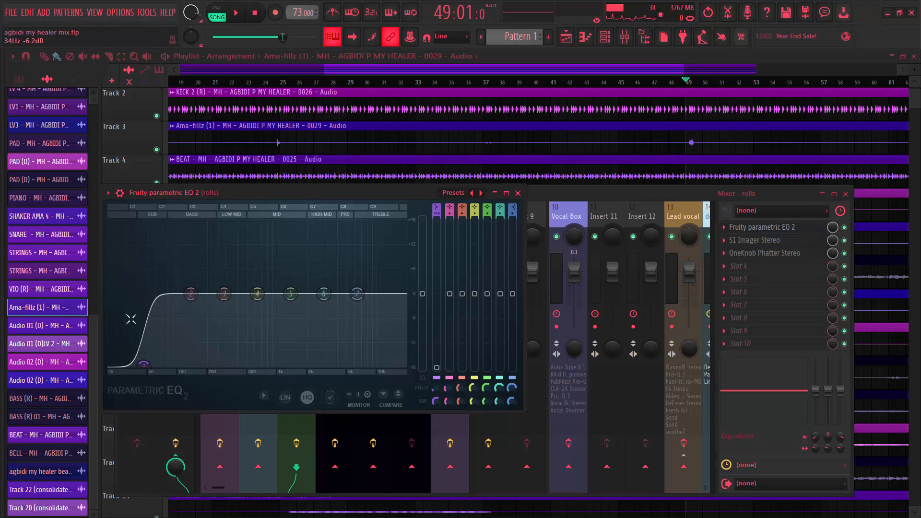
key("space")
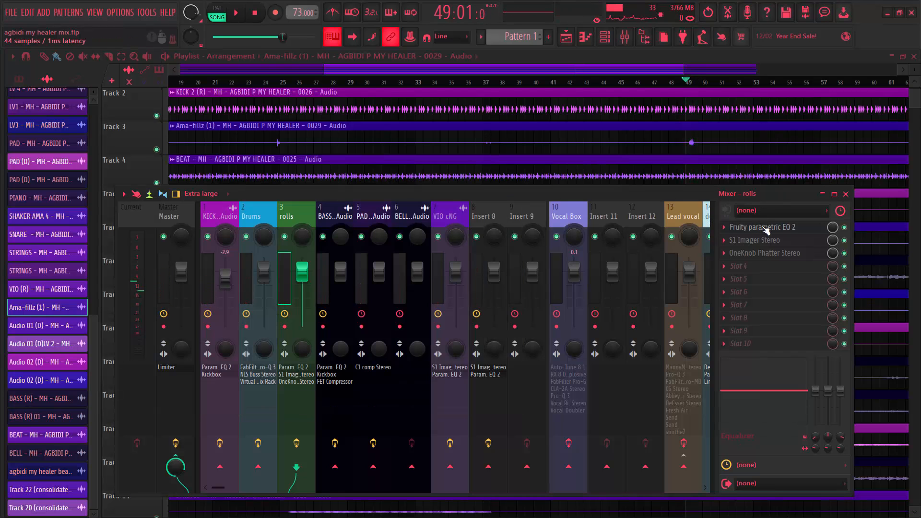
left_click(768, 228)
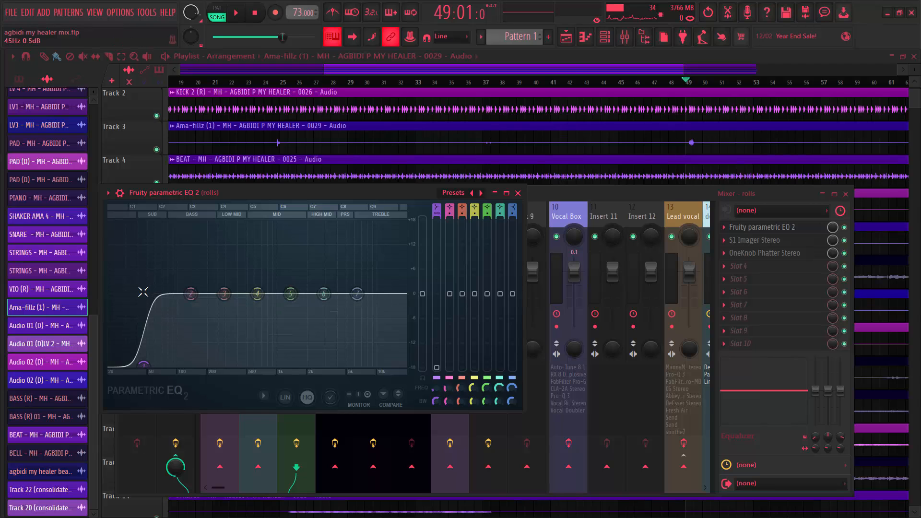
key("space")
key("space")
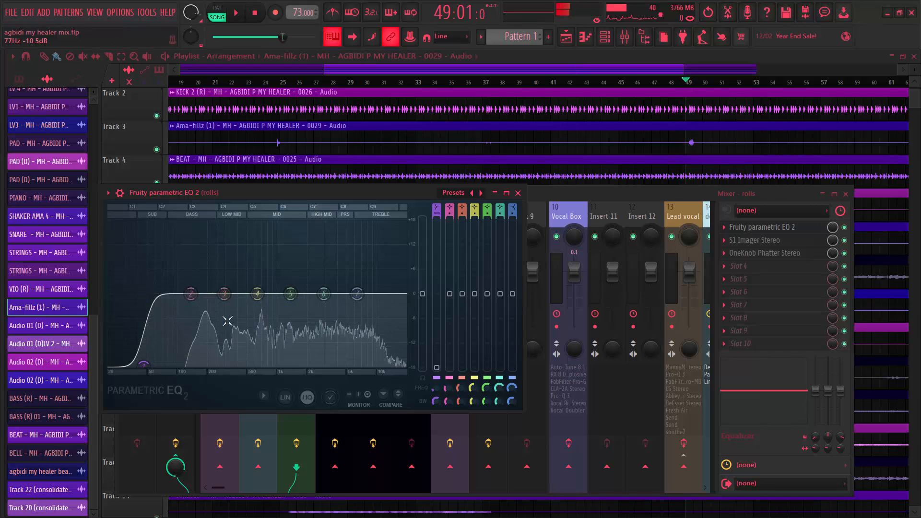
left_click(517, 193)
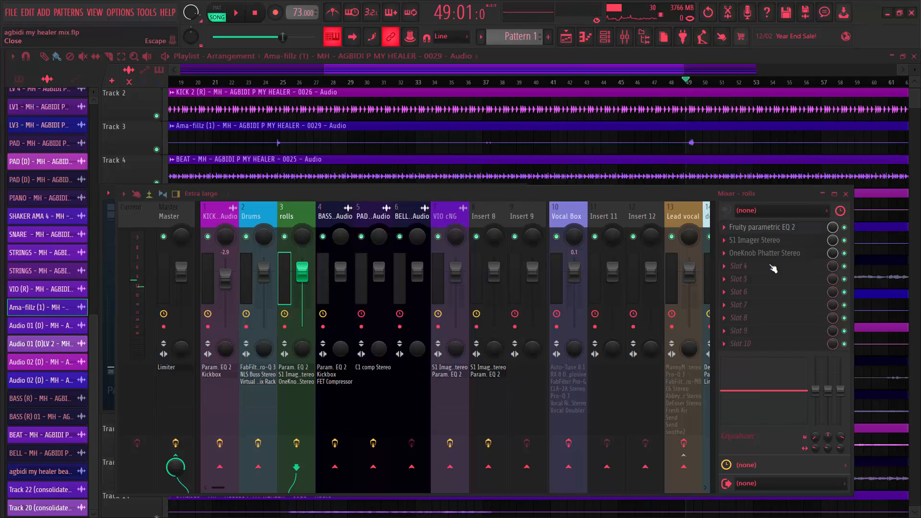
Examine the S1 Imager Stereo and OneKnob Phatter Stereo on the rolls mixer track, then close the mixer
left_click(767, 241)
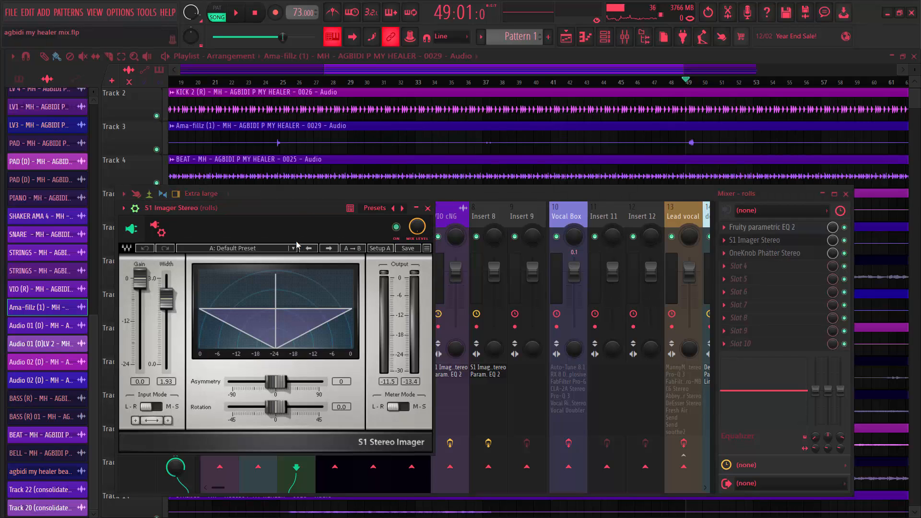
left_click_drag(297, 207, 459, 171)
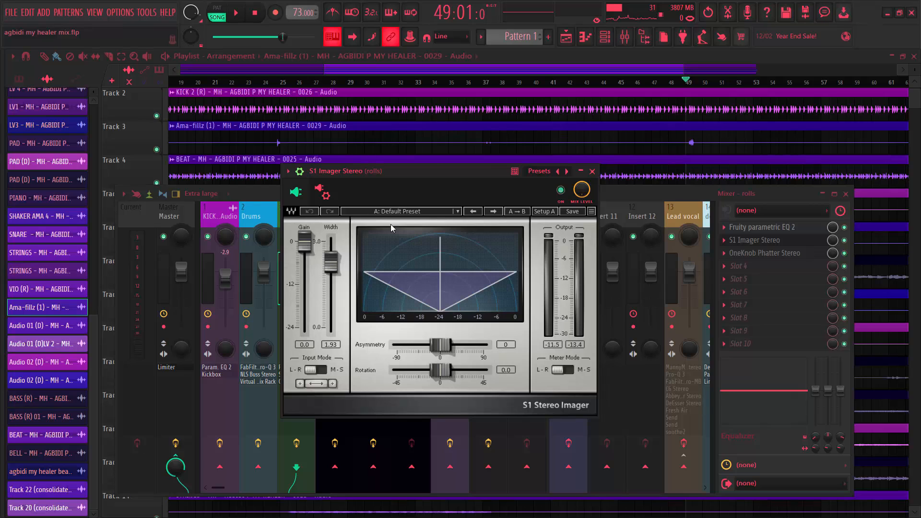
left_click(592, 171)
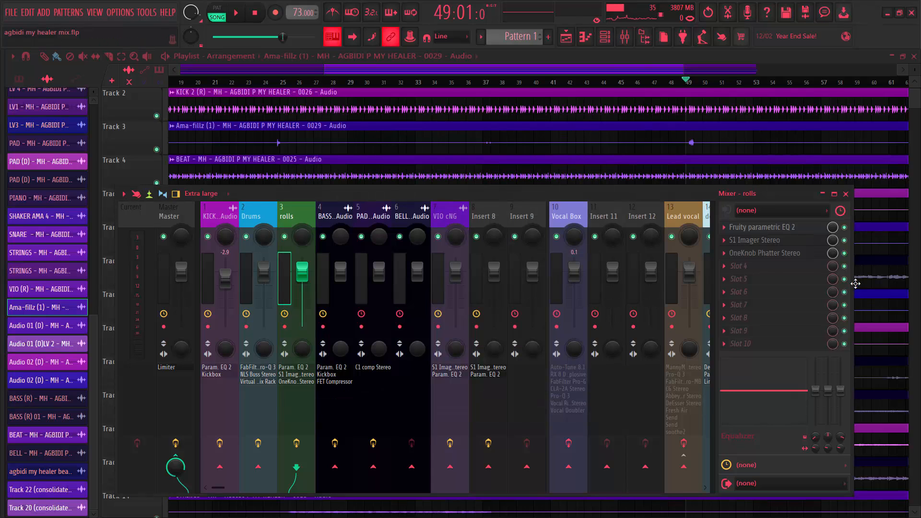
left_click(764, 259)
left_click_drag(93, 104, 464, 141)
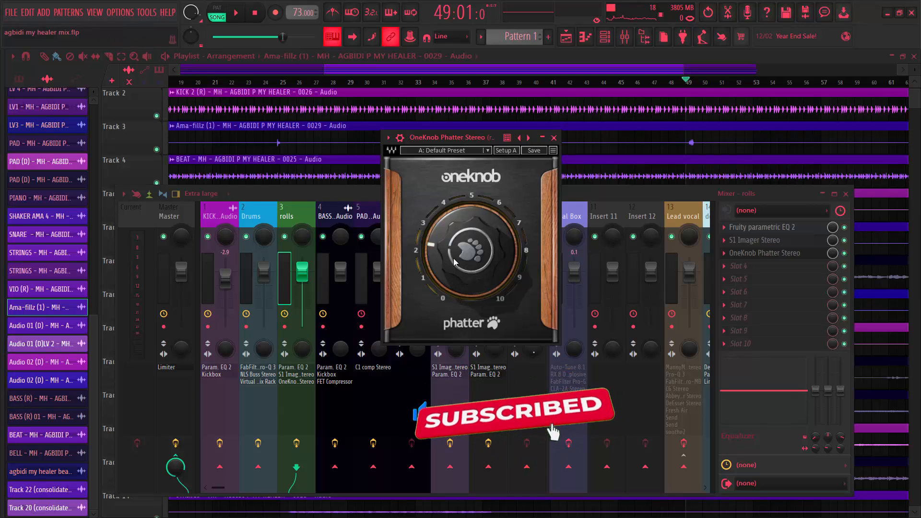
mouse_move(454, 260)
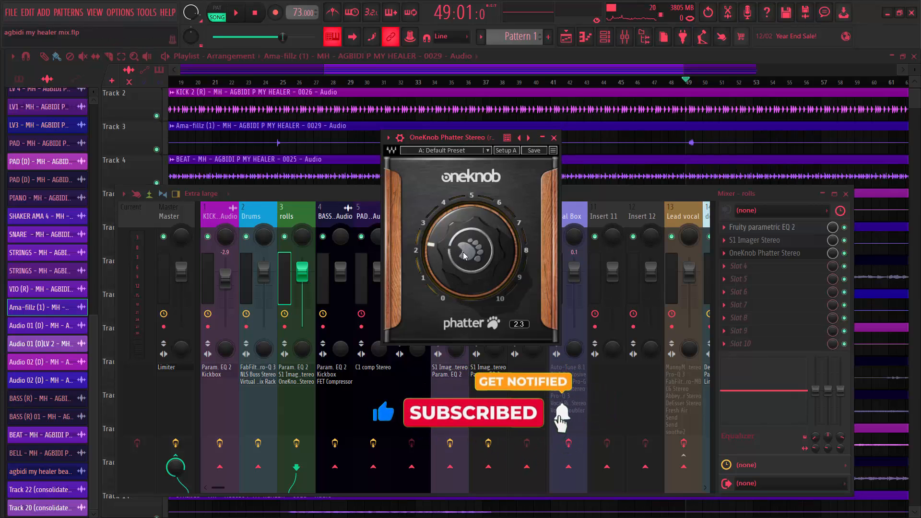
left_click(554, 137)
key("F9")
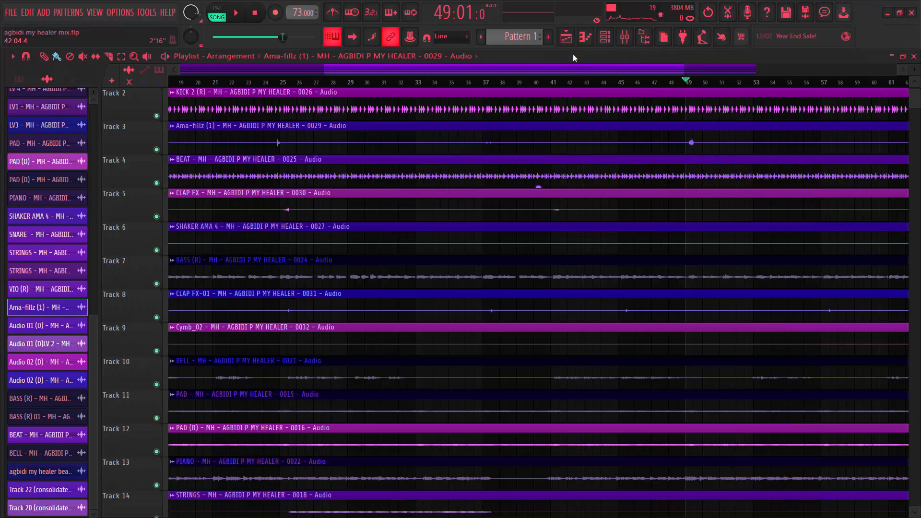
Play the arrangement from bar 38 and stop it again
left_click(506, 83)
key("space")
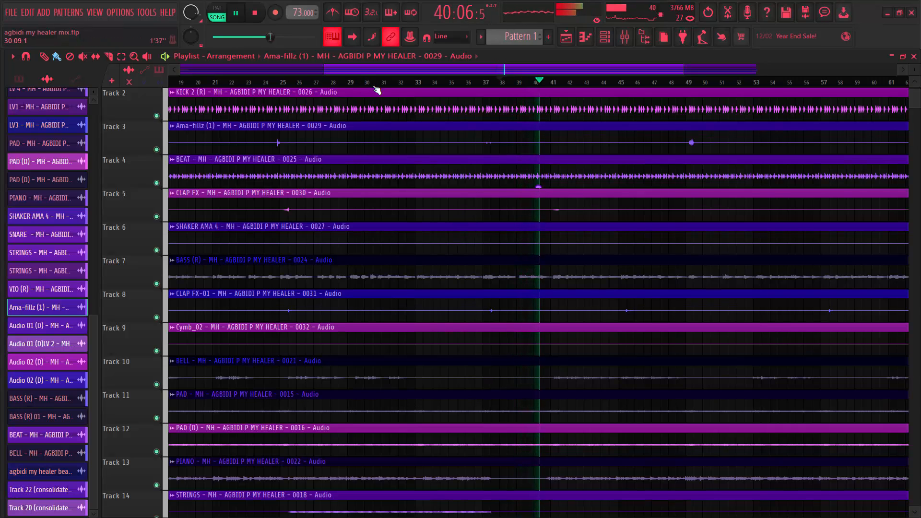
key("space")
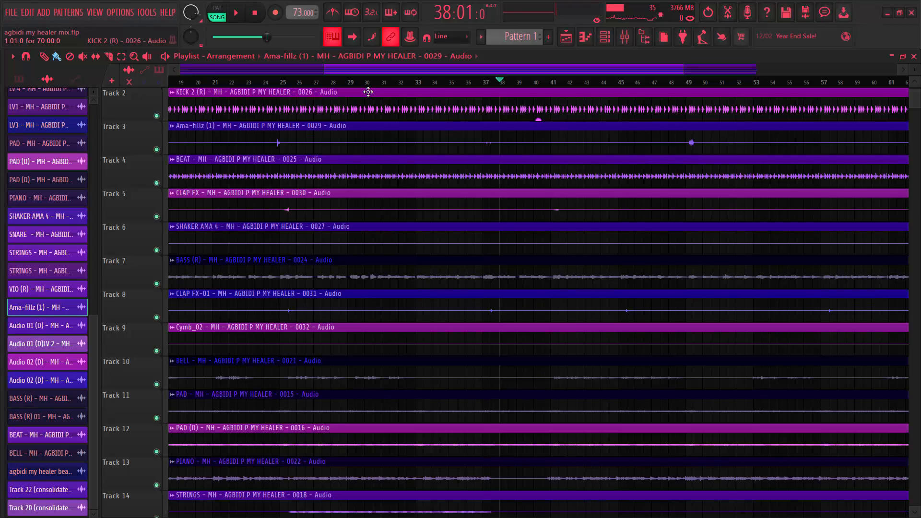
Look over the lead and backing vocal tracks in the playlist, ending at the beginning of the arrangement
scroll(750, 242, "down", 6)
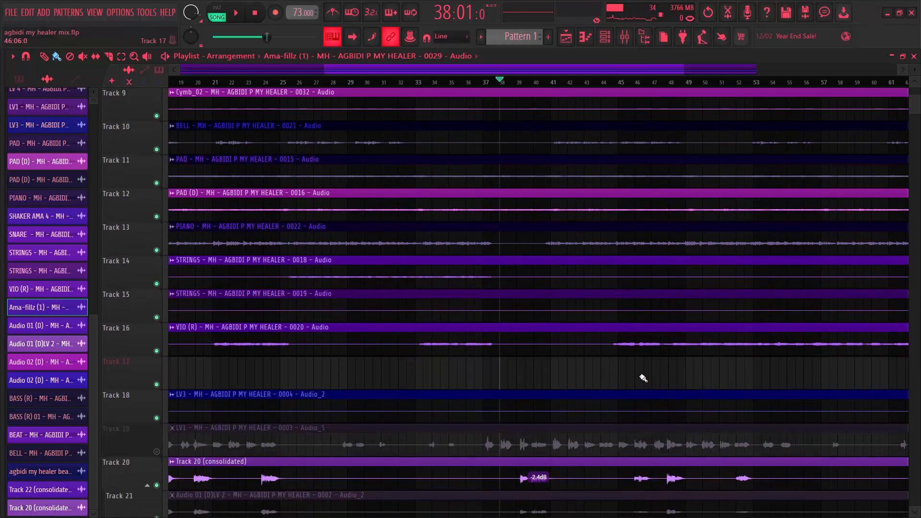
scroll(668, 392, "down", 6)
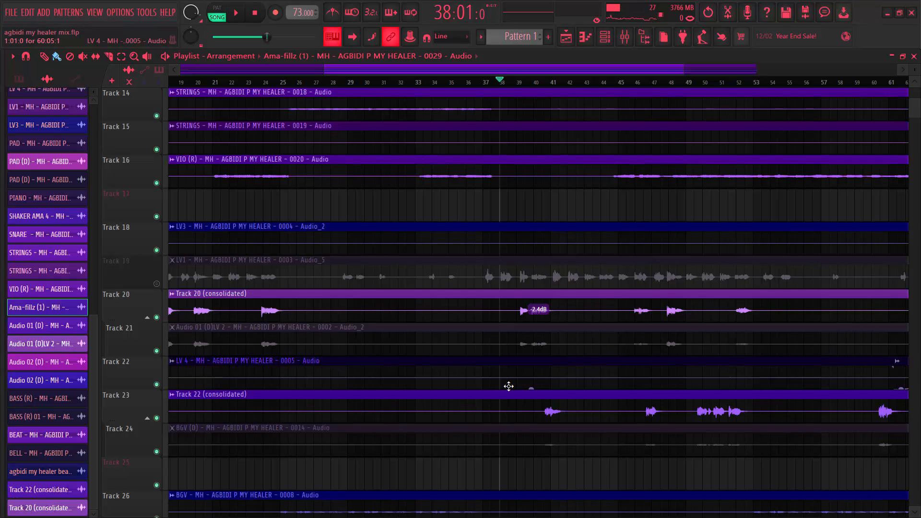
scroll(516, 382, "down", 5)
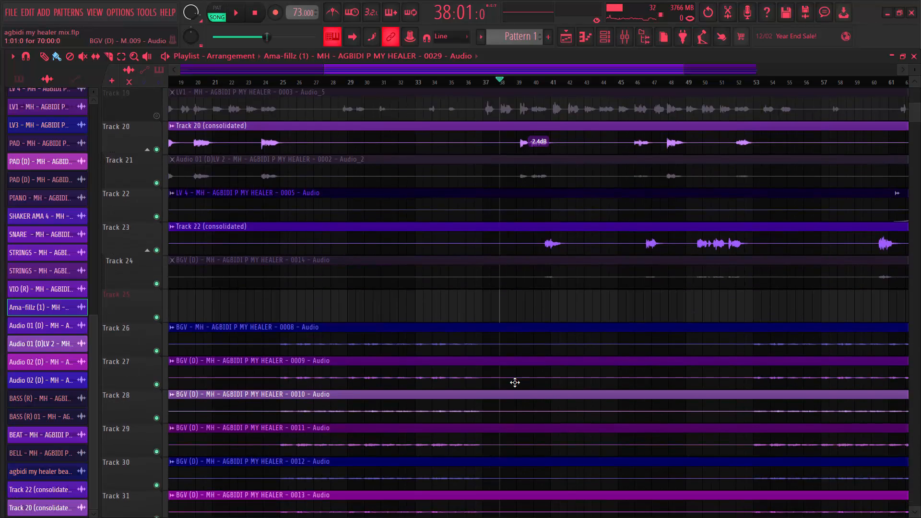
scroll(513, 385, "down", 5)
scroll(514, 386, "up", 8)
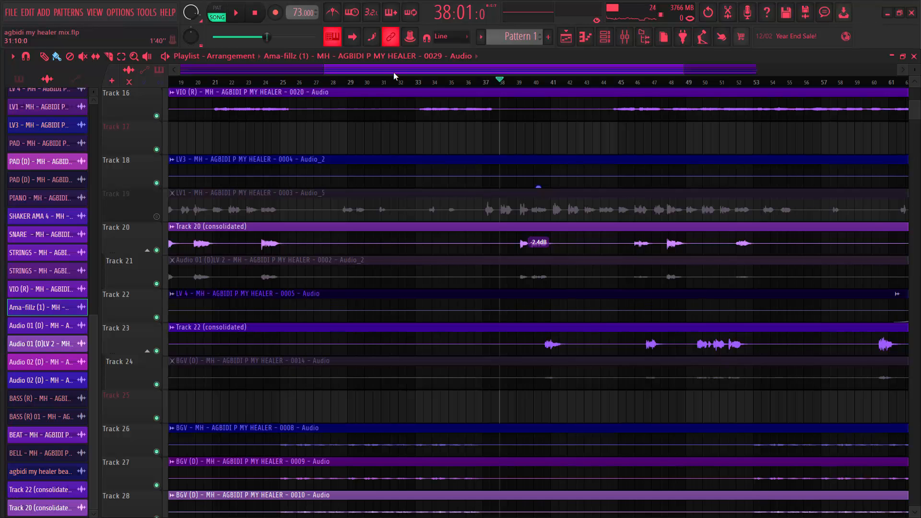
left_click_drag(395, 71, 229, 94)
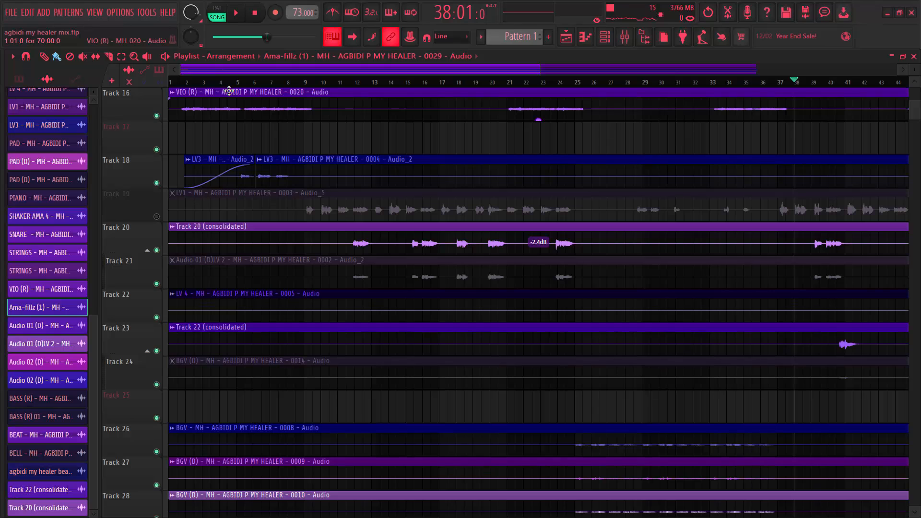